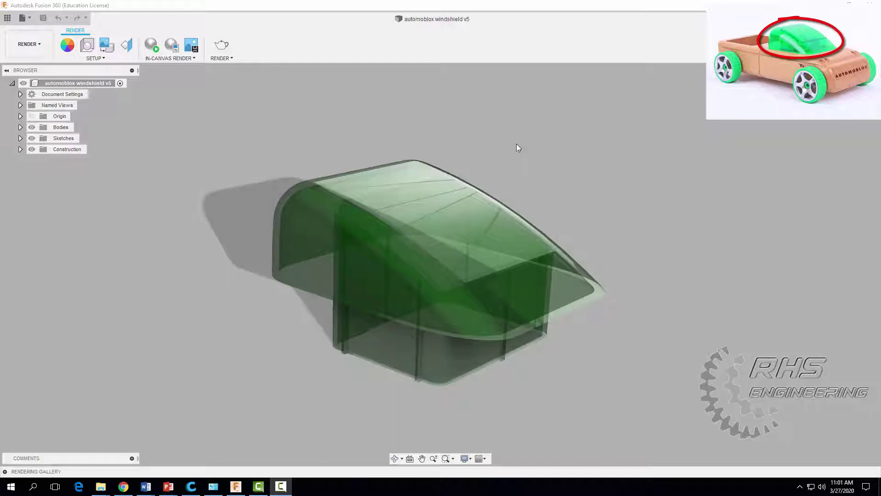
- Switch to the Design workspace and create a new empty design
left_click(31, 52)
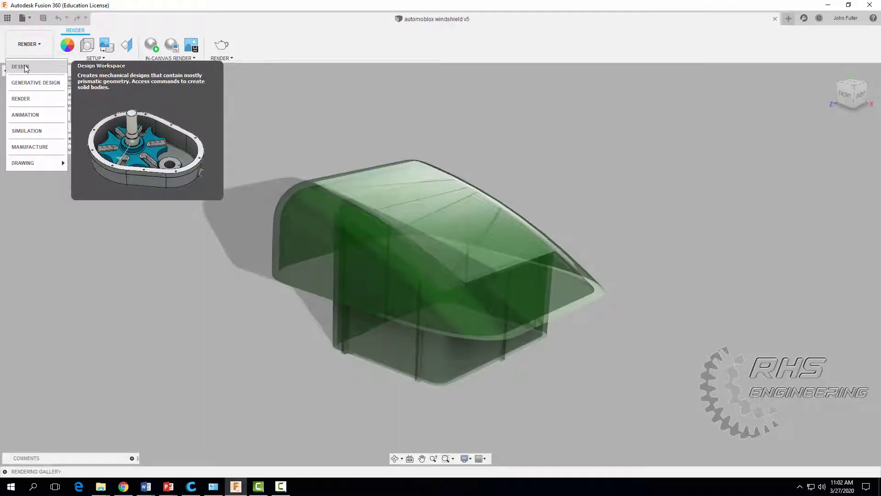
left_click(26, 69)
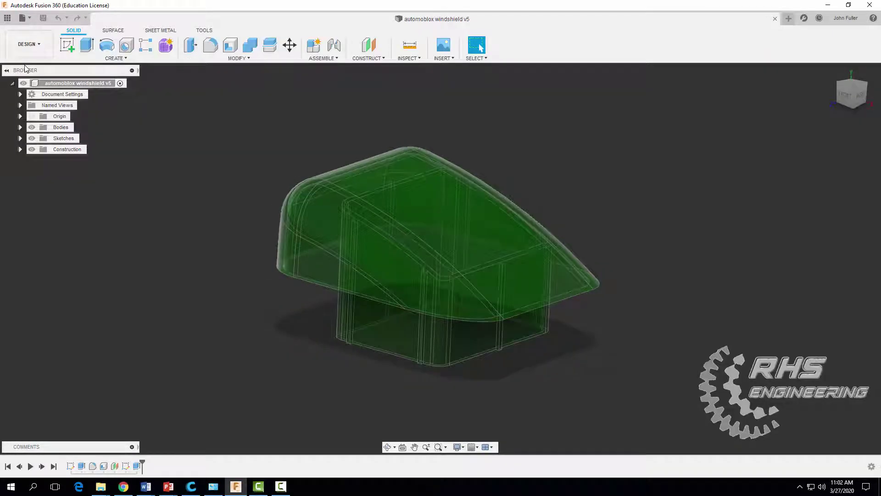
left_click(26, 17)
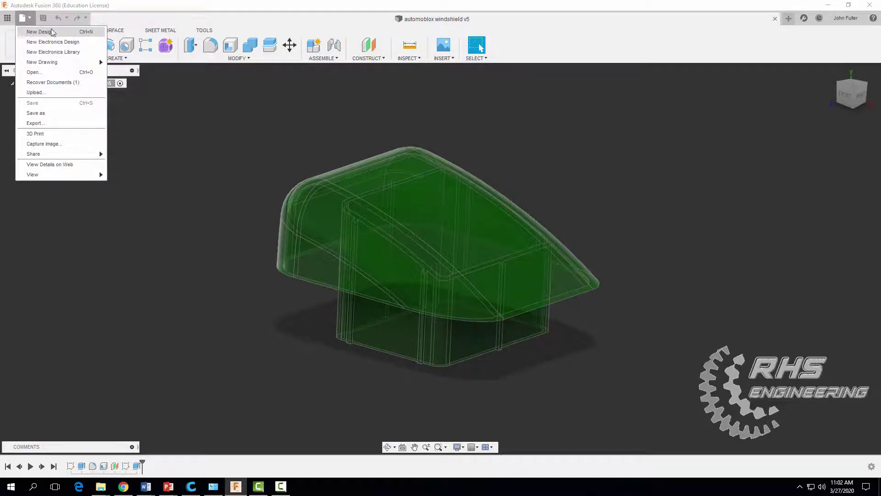
left_click(38, 32)
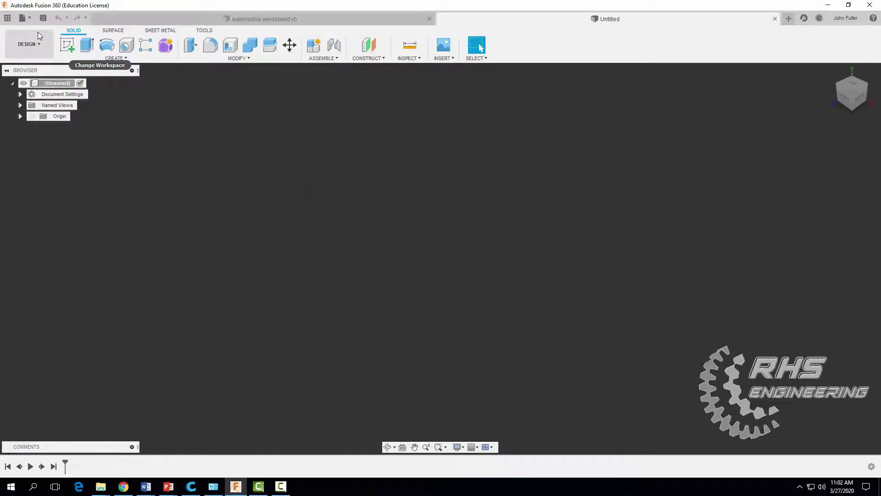
- Start a sketch on the front plane and draw a 3.04 in horizontal line from the origin toward positive X
left_click(66, 46)
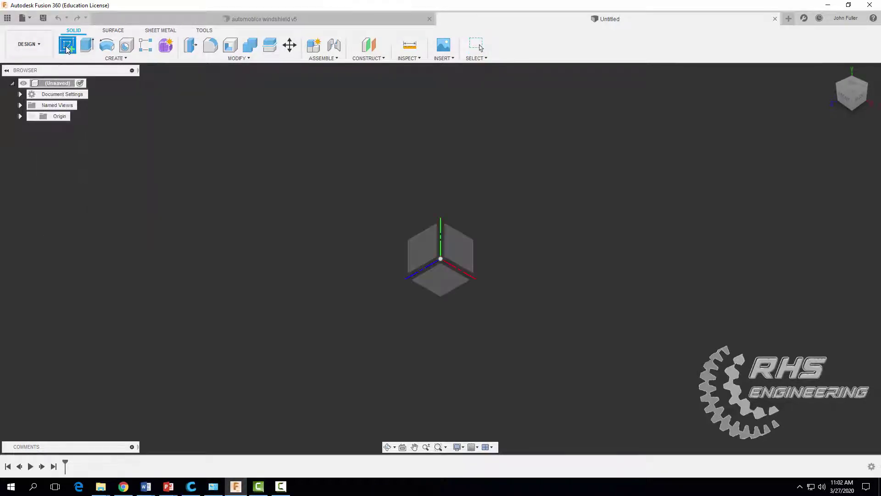
left_click(458, 243)
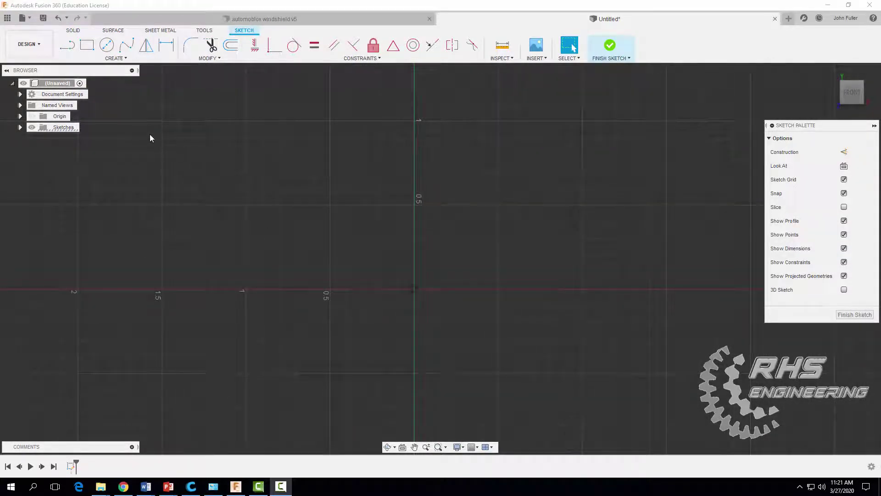
left_click(116, 58)
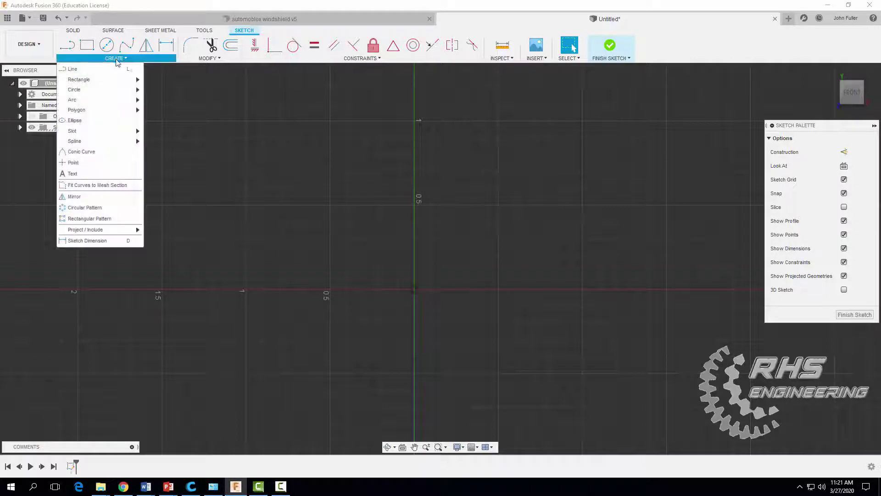
left_click(115, 68)
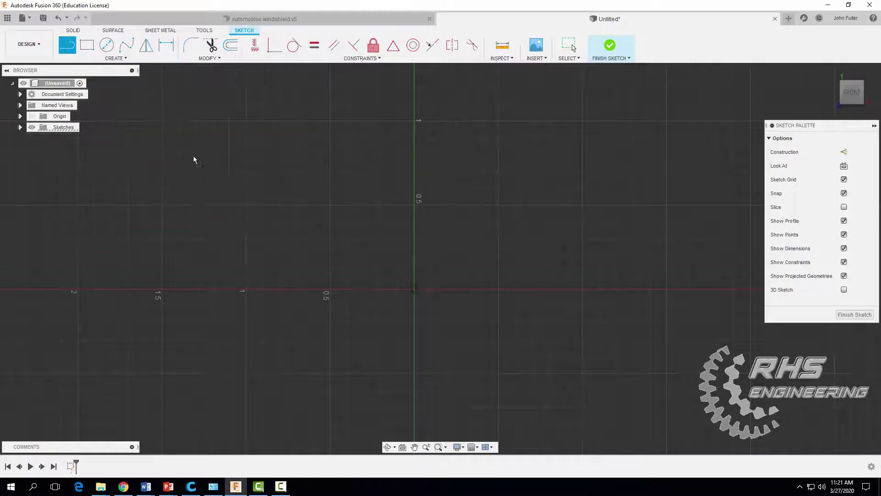
left_click(415, 289)
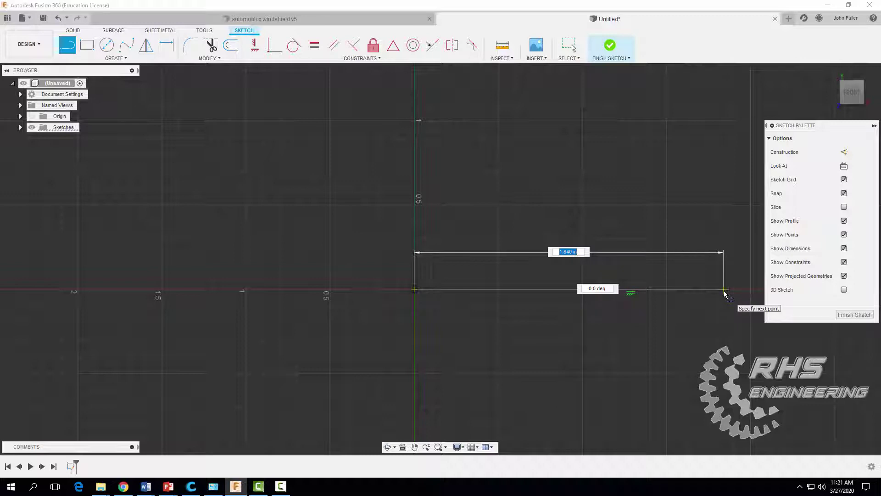
type("3.04")
key("Return")
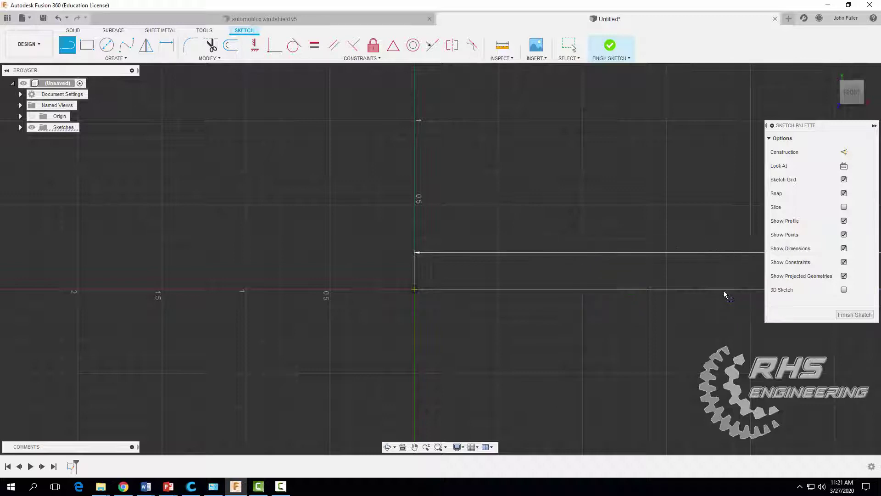
key("Escape")
- Draw a 3-point arc rising from the origin to a point about 0.6 in above the base line, bulging outward
scroll(690, 298, "down", 2)
scroll(690, 298, "down", 1)
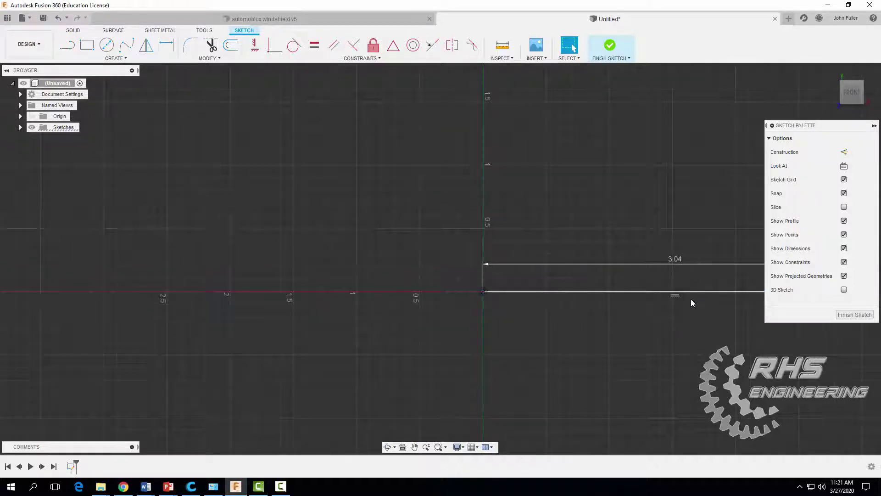
middle_click_drag(698, 307, 350, 389)
scroll(345, 375, "up", 2)
scroll(315, 364, "up", 1)
scroll(350, 370, "down", 1)
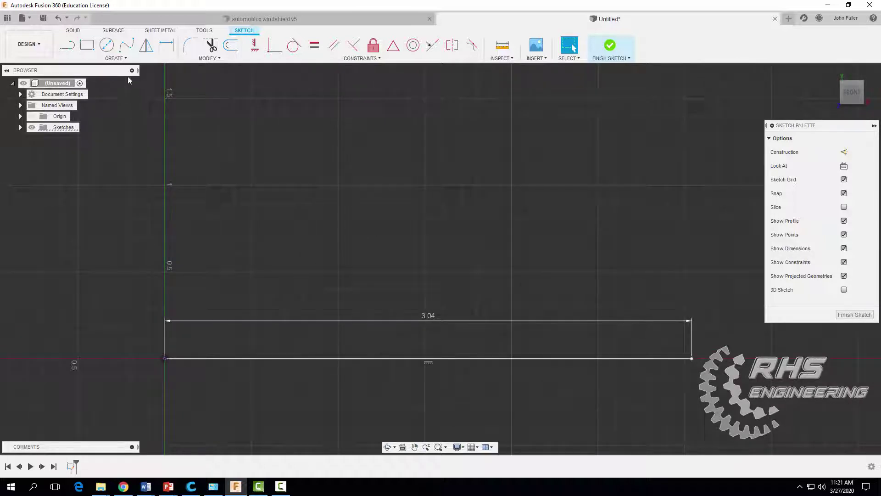
left_click(117, 59)
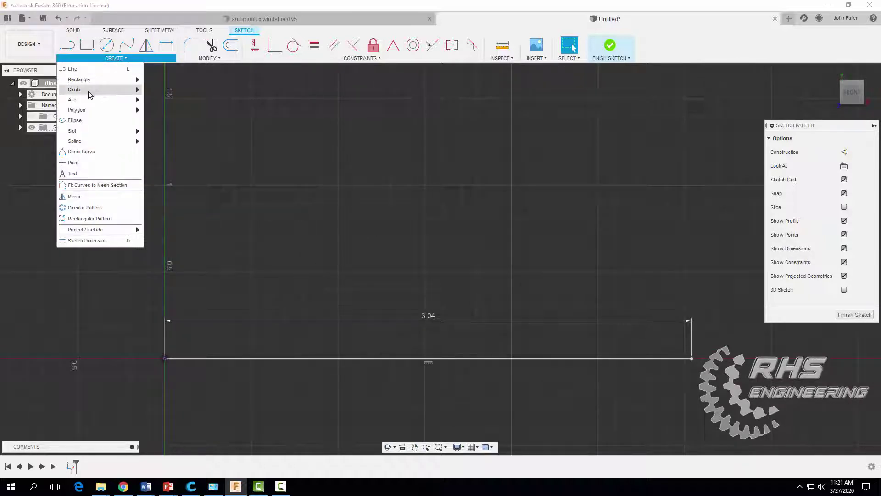
mouse_move(88, 98)
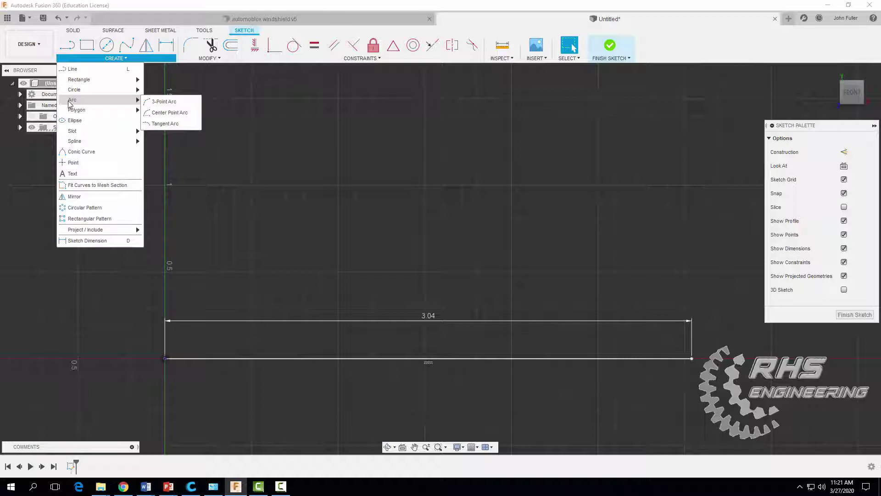
left_click(162, 101)
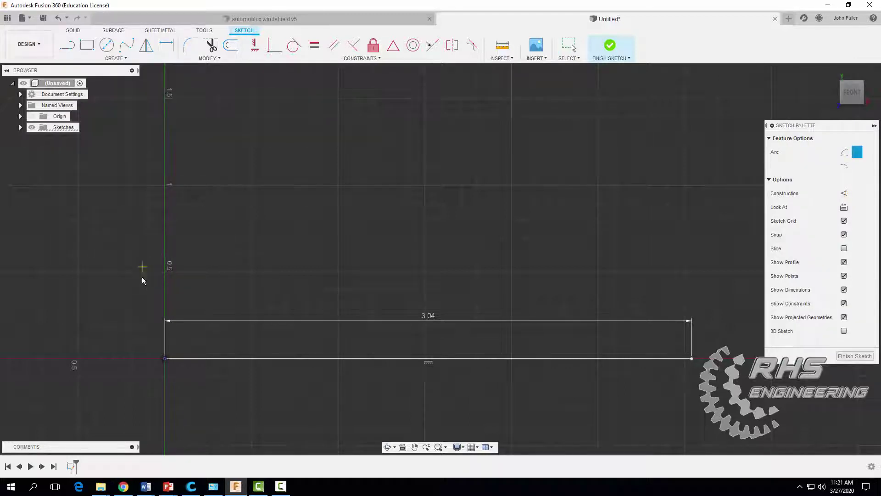
left_click(165, 358)
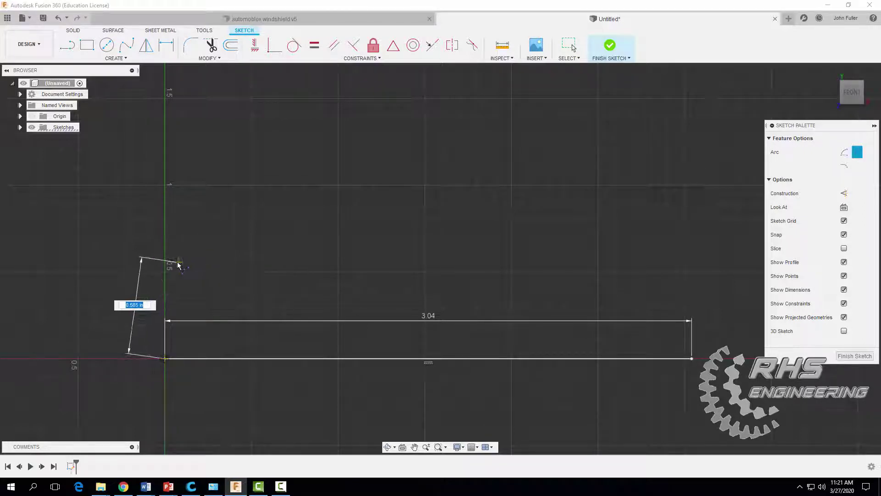
left_click(193, 255)
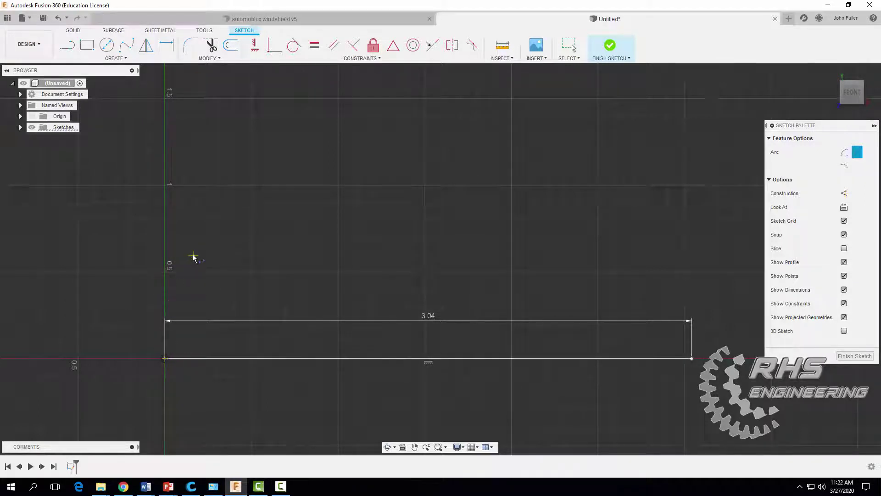
left_click(189, 300)
left_click(181, 284)
- Close the profile with two more 3-point arcs, first up to a peak about 0.86 in high, then down to the base line's far end
left_click(195, 257)
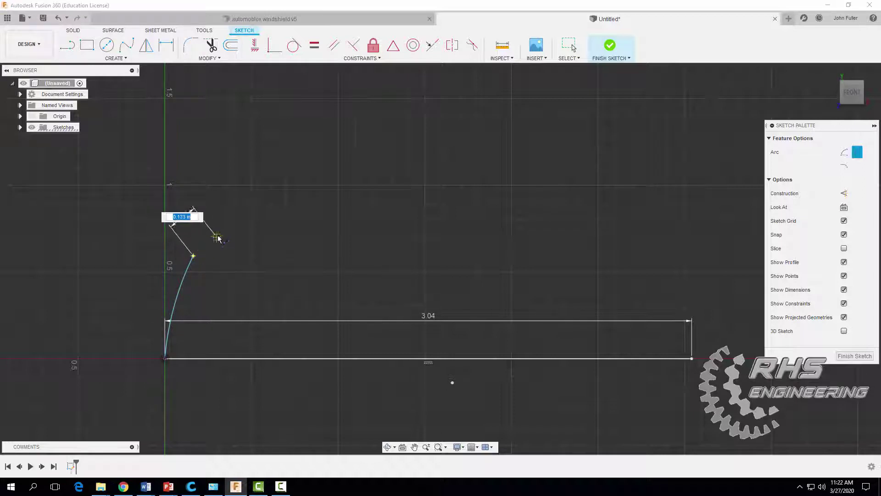
left_click(242, 211)
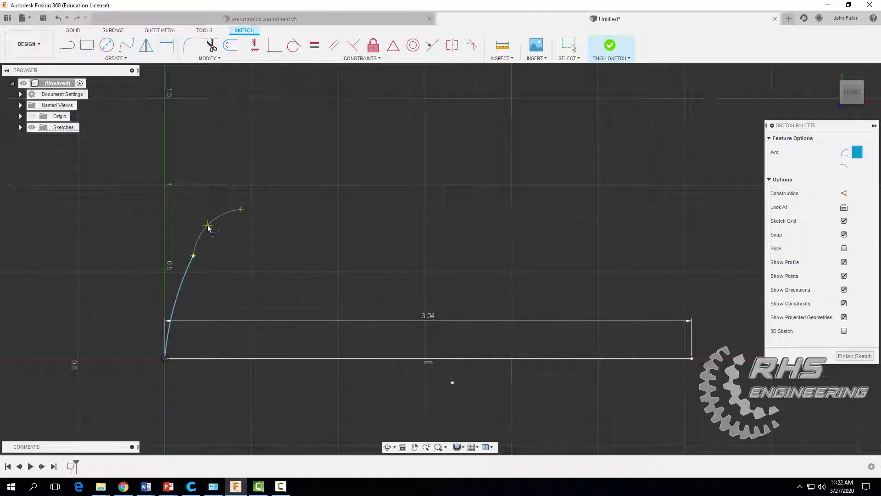
left_click(208, 228)
left_click(241, 210)
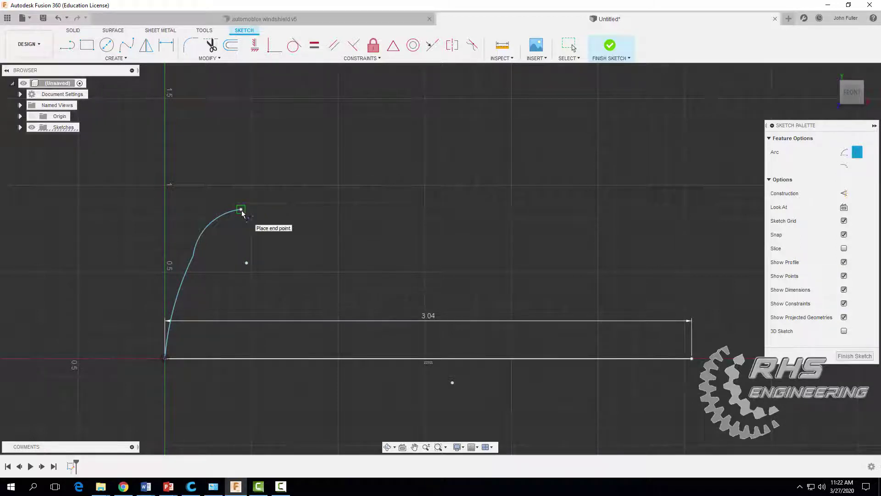
left_click(692, 358)
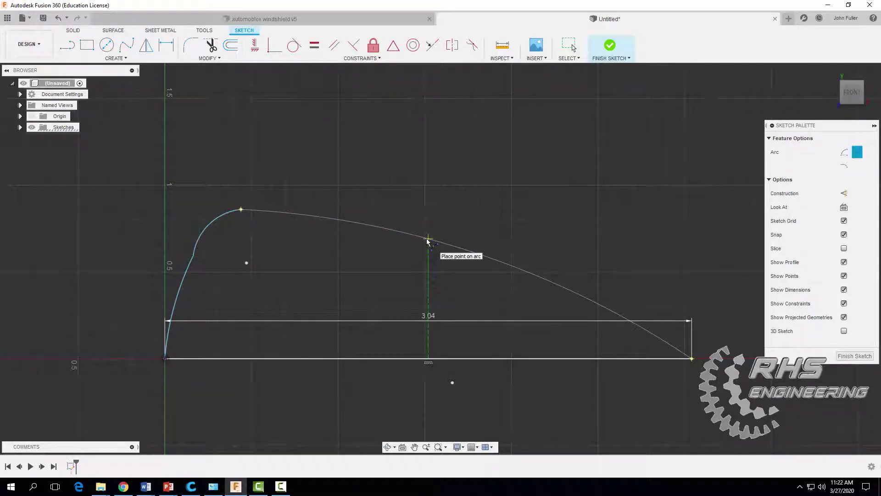
left_click(427, 239)
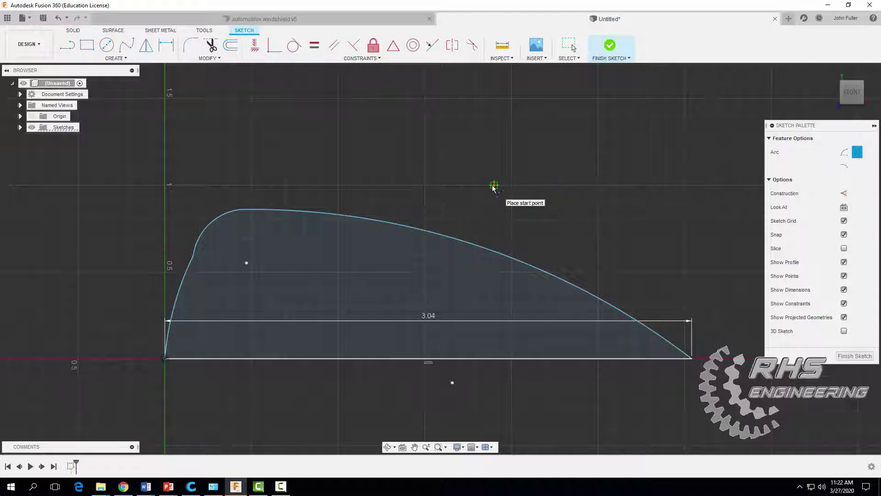
- Dimension the horizontal distance from the profile's peak point to the base line's far end as 2.55 in
left_click(166, 44)
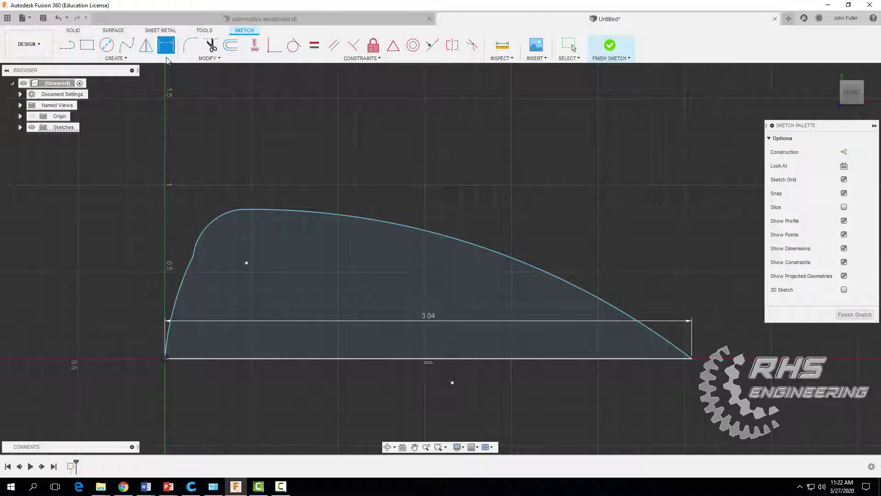
left_click(240, 209)
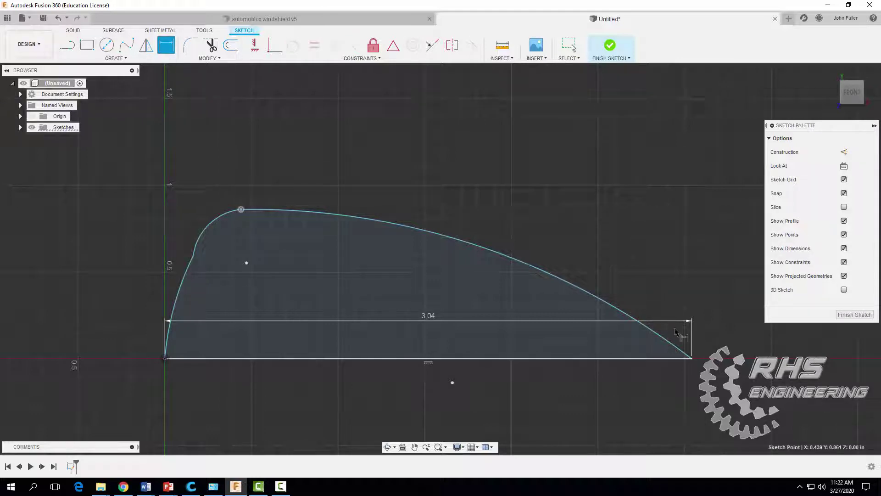
left_click(691, 358)
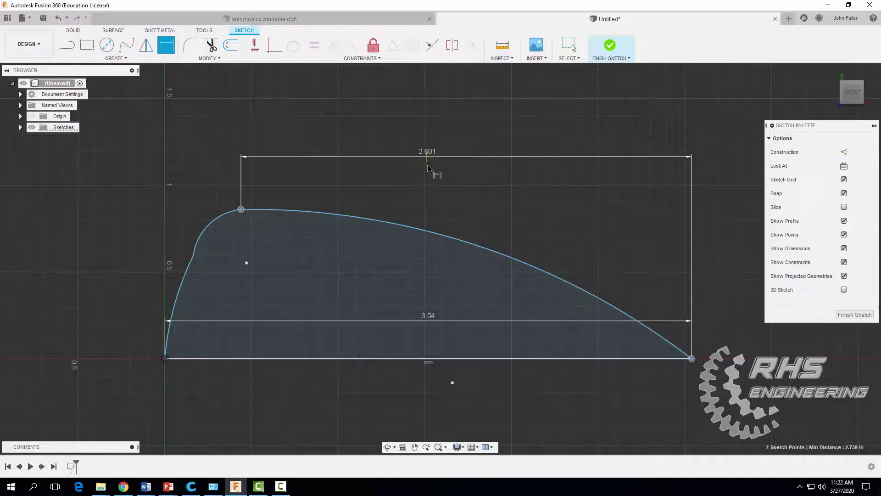
left_click(452, 196)
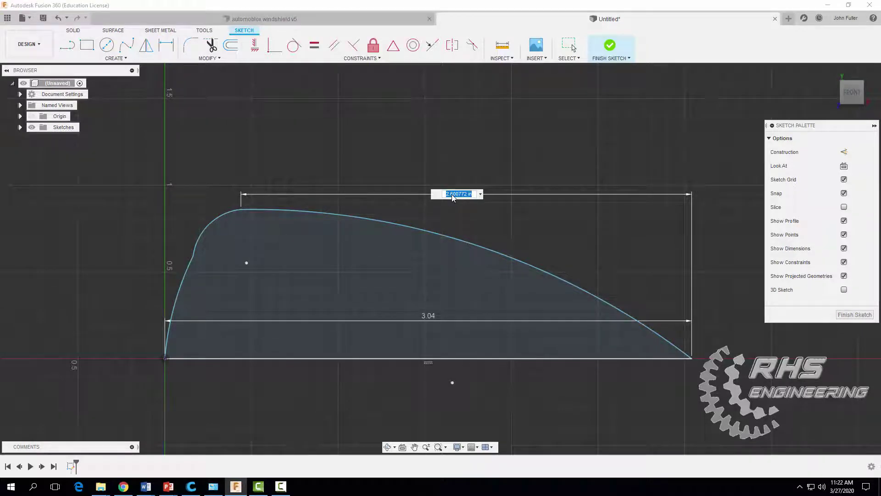
type("2.55")
key("Return")
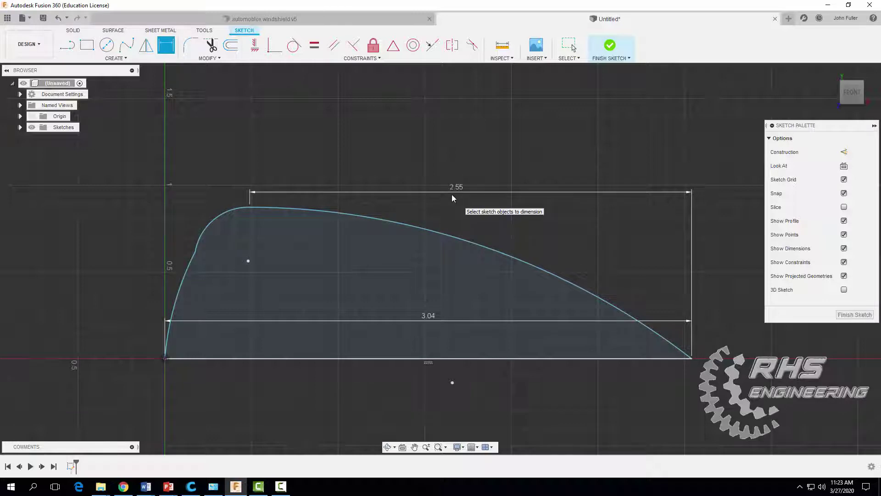
- Dimension the horizontal distance from the junction of the two rear arcs to the base line's far end as 3.01 in
left_click(195, 251)
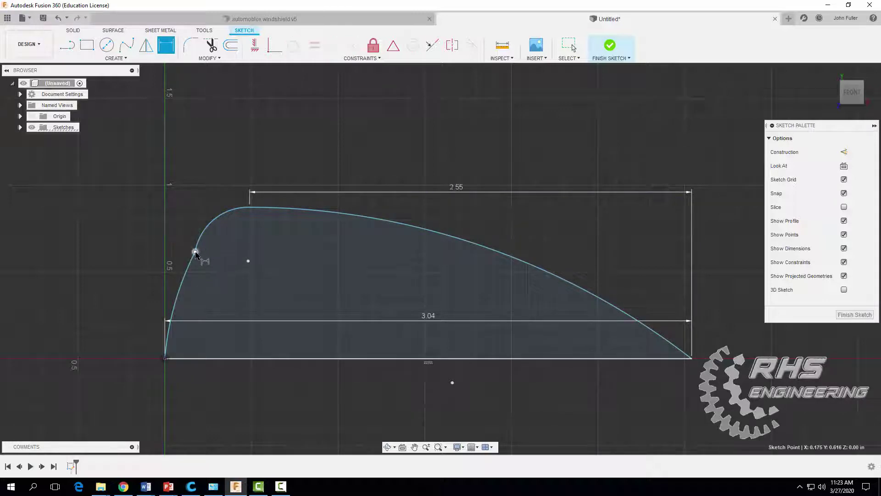
left_click(690, 358)
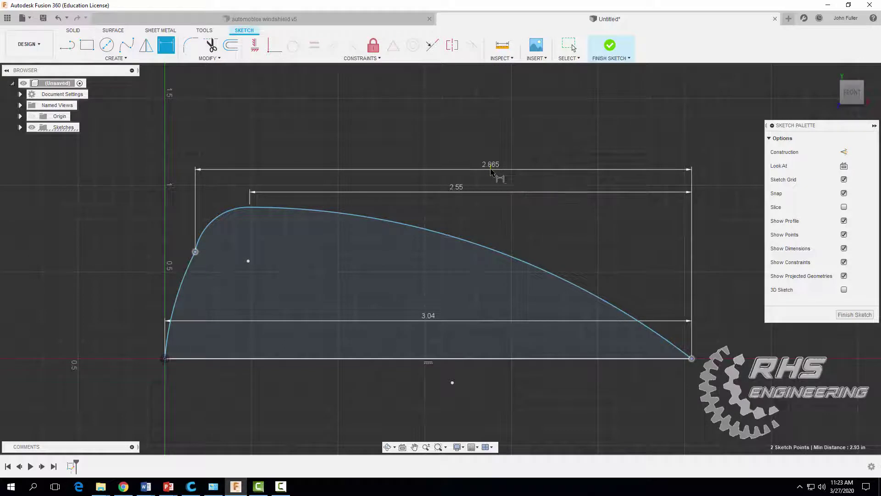
left_click(491, 170)
type("3.01")
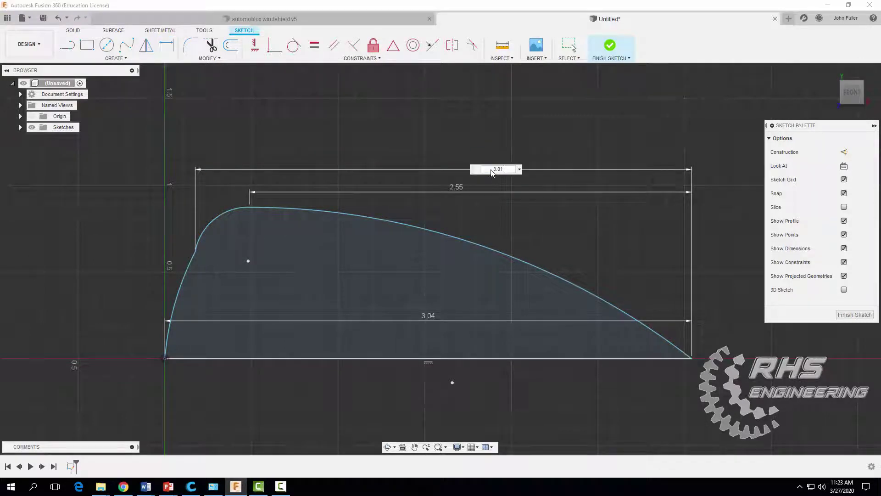
key("Return")
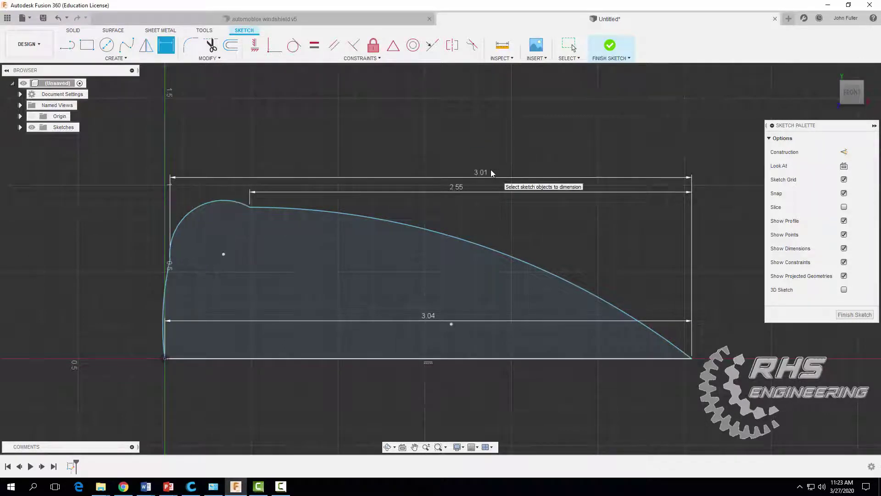
- Dimension the vertical height of the rear arc junction above the origin as 0.64 in
left_click(170, 260)
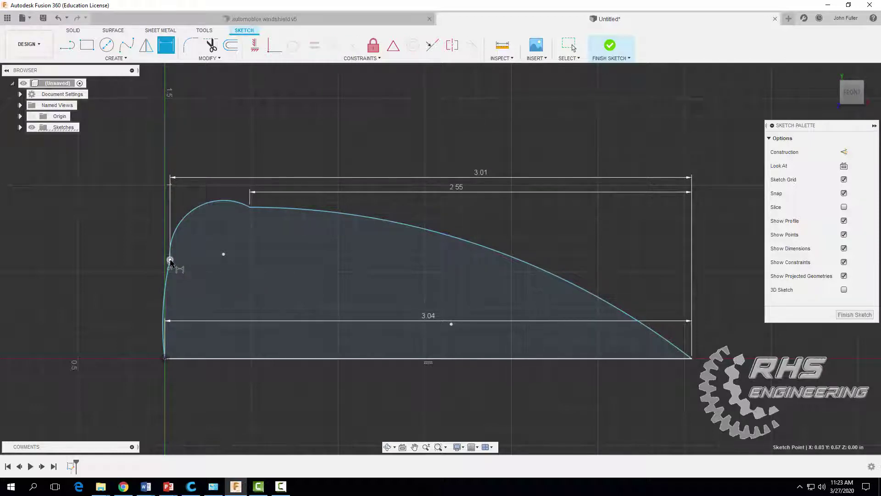
left_click(165, 358)
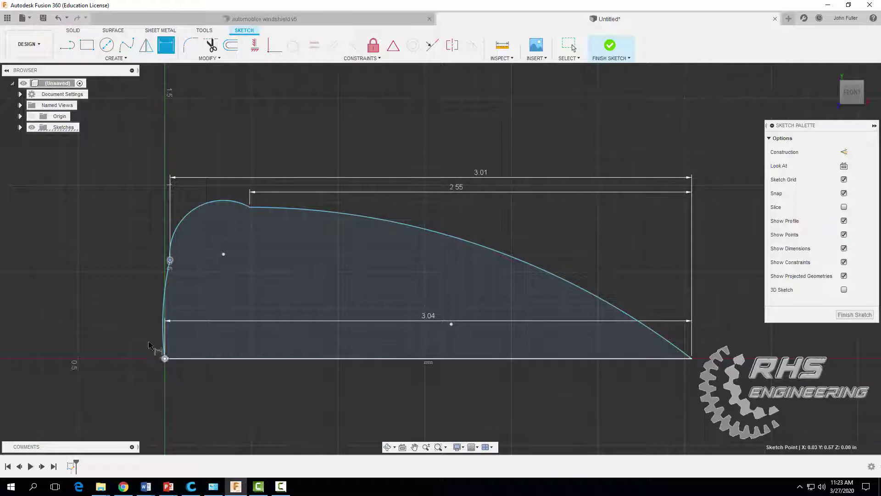
left_click(125, 322)
type("64")
key("Return")
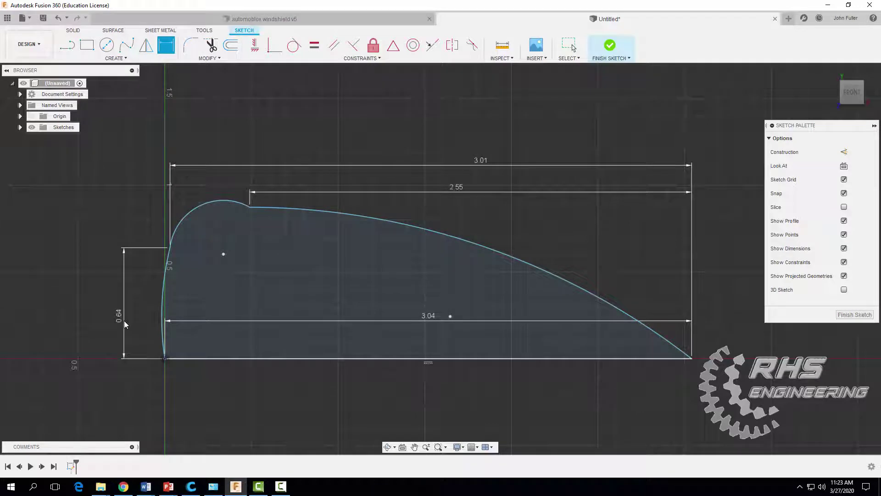
- Dimension the radius of the rear arc that rises from the origin as 6 in
left_click(161, 304)
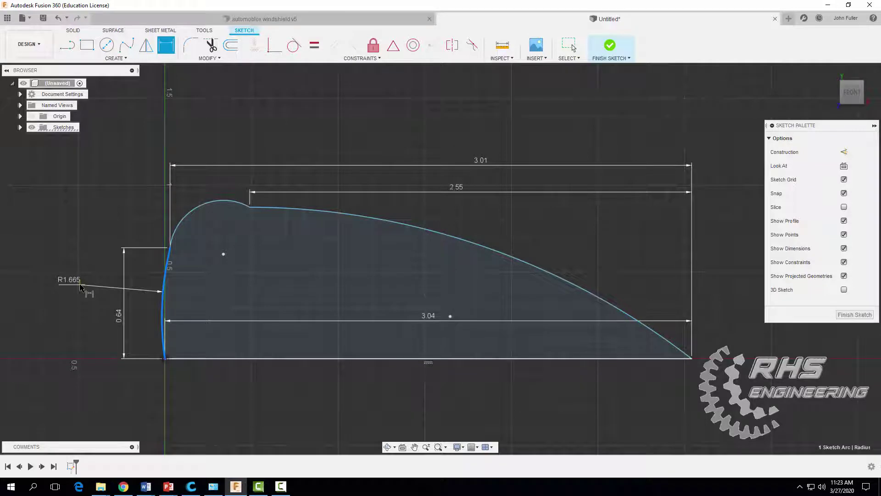
left_click(84, 285)
type("6")
key("Return")
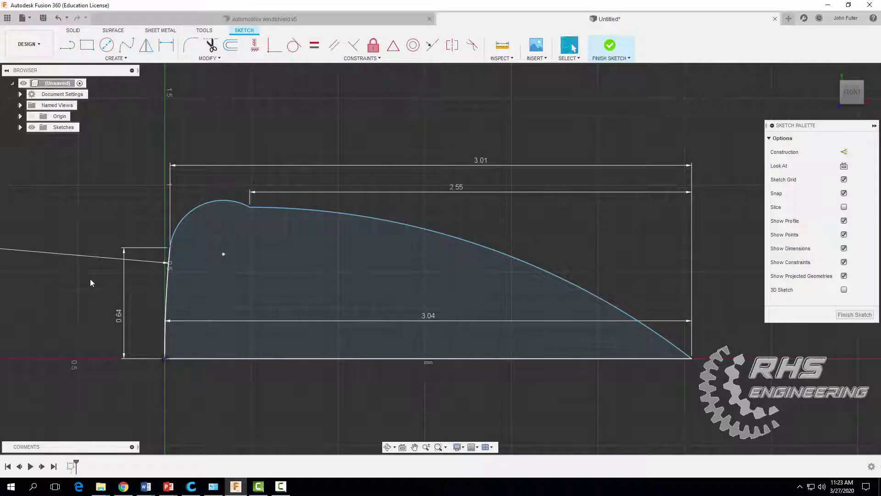
- Dimension the radius of the small arc at the top rear of the profile as 0.40 in
left_click(190, 209)
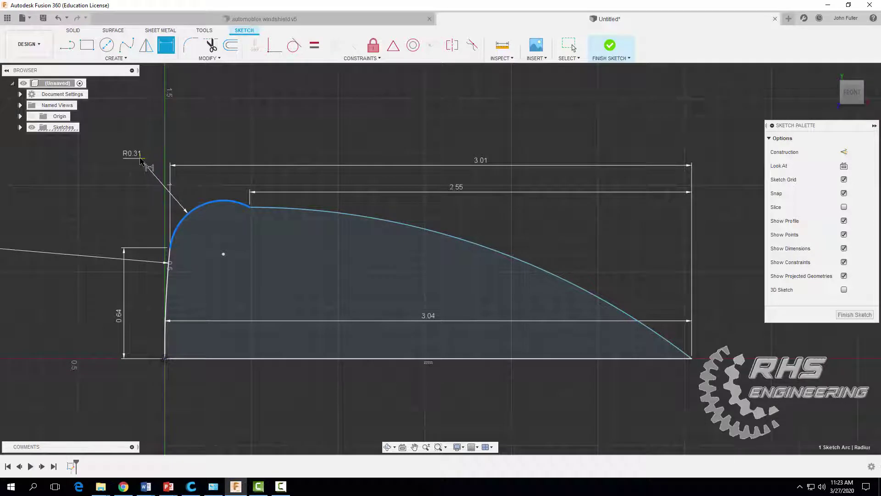
left_click(140, 159)
type("4")
key("Return")
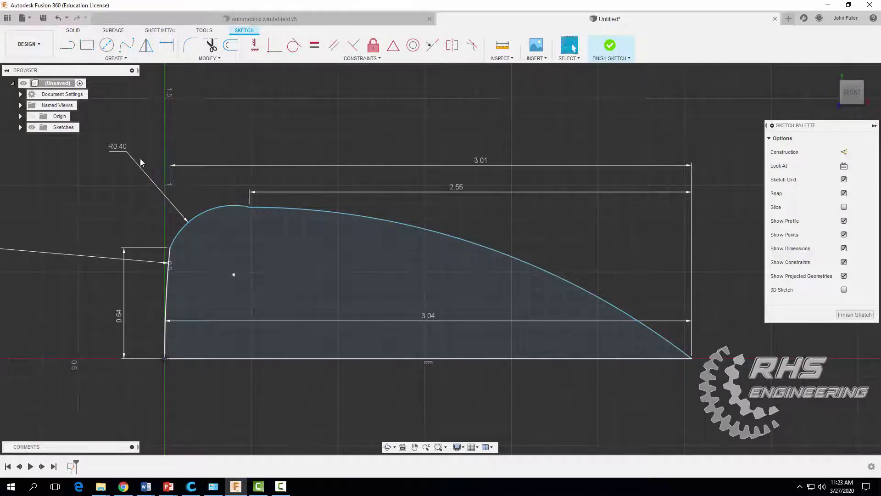
- Dimension the radius of the long front arc sloping down to the base line's far end as 6 in
left_click(434, 225)
left_click(560, 232)
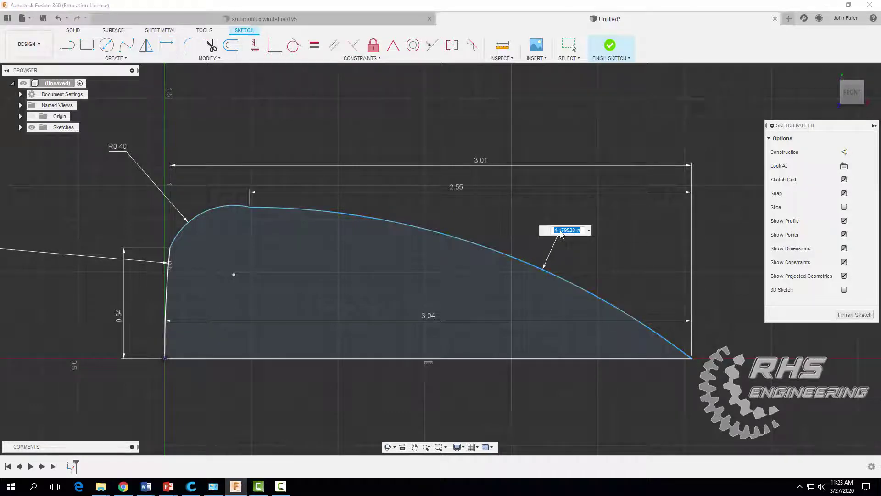
type("6")
key("Return")
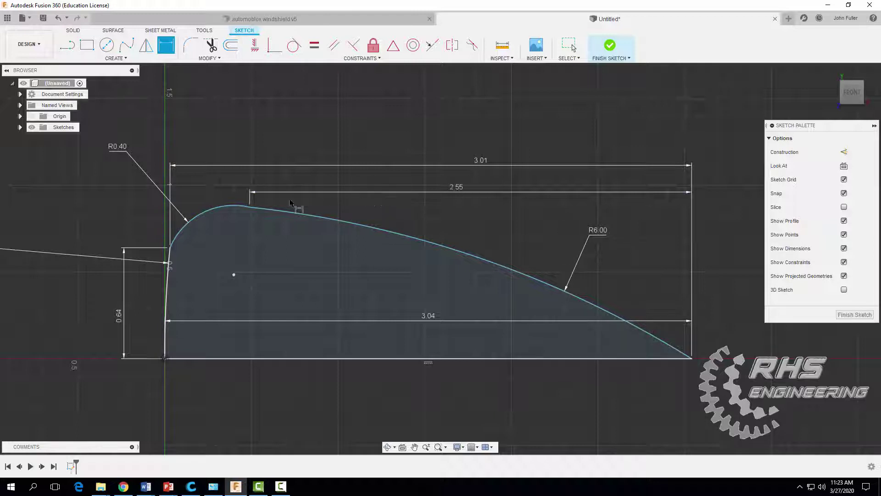
- Dimension the vertical height from the base line's far end to the junction of the top and front arcs as 1 in
left_click(250, 207)
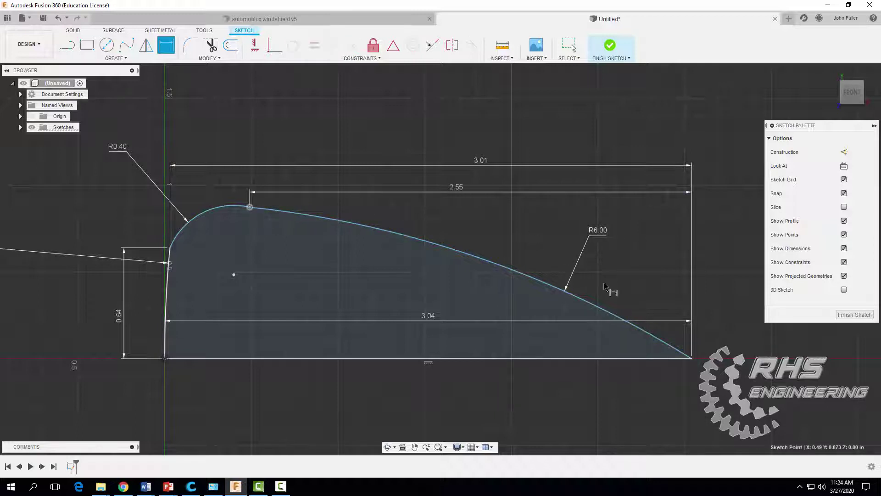
left_click(691, 357)
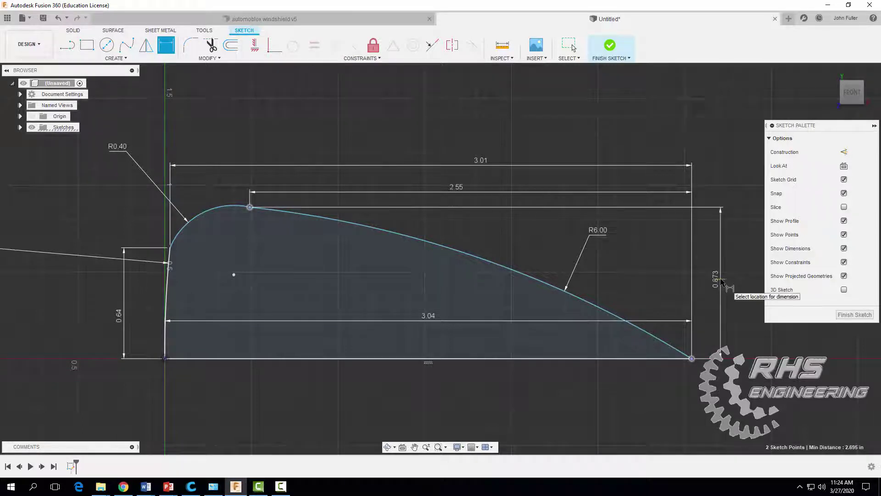
left_click(720, 282)
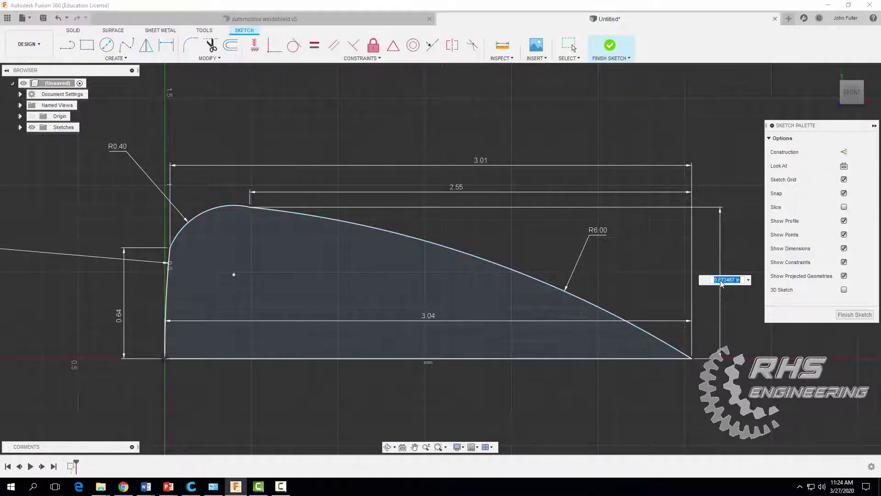
type("1")
key("Return")
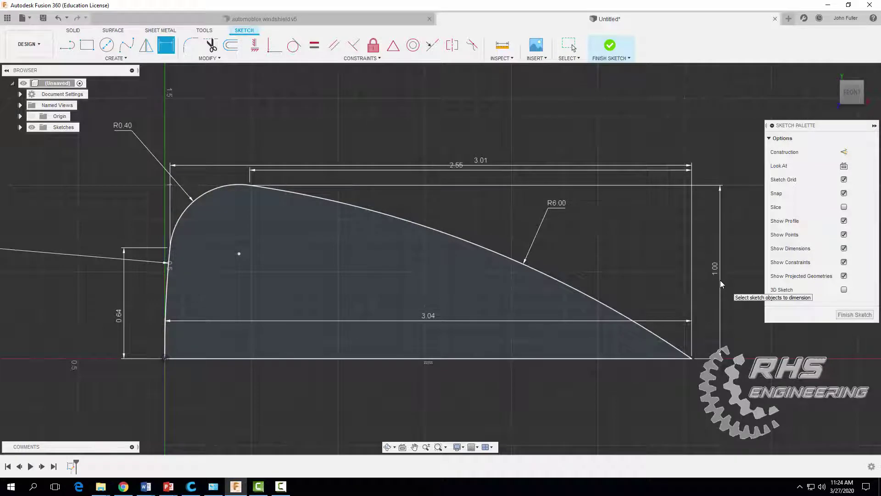
key("Escape")
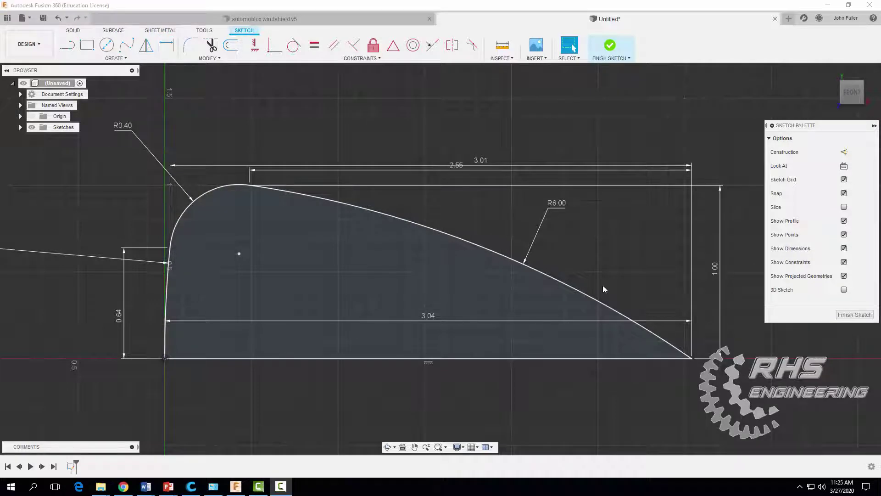
- Move the 3.01 dimension higher above the profile, and delete the 2.55 horizontal and 1.00 vertical dimensions
left_click_drag(494, 168, 482, 131)
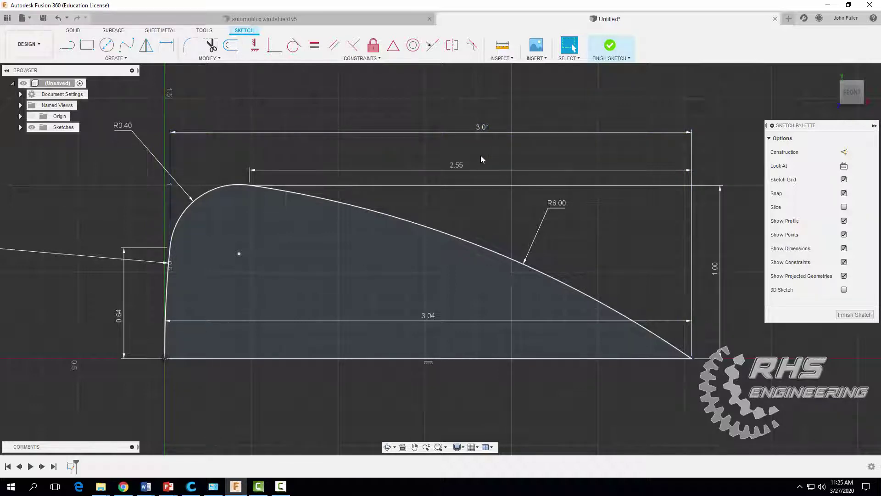
left_click(458, 168)
key("Delete")
left_click(718, 267)
key("Delete")
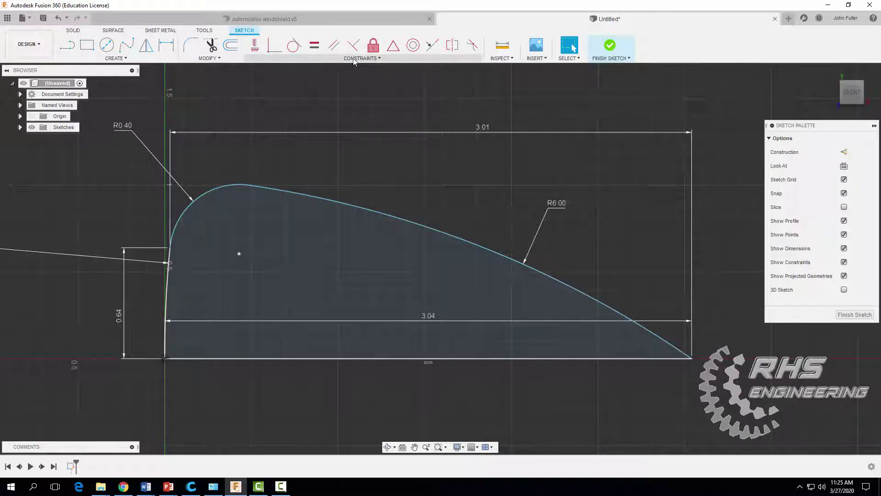
- Make the small top arc tangent to both the long front arc and the rear arc
left_click(293, 45)
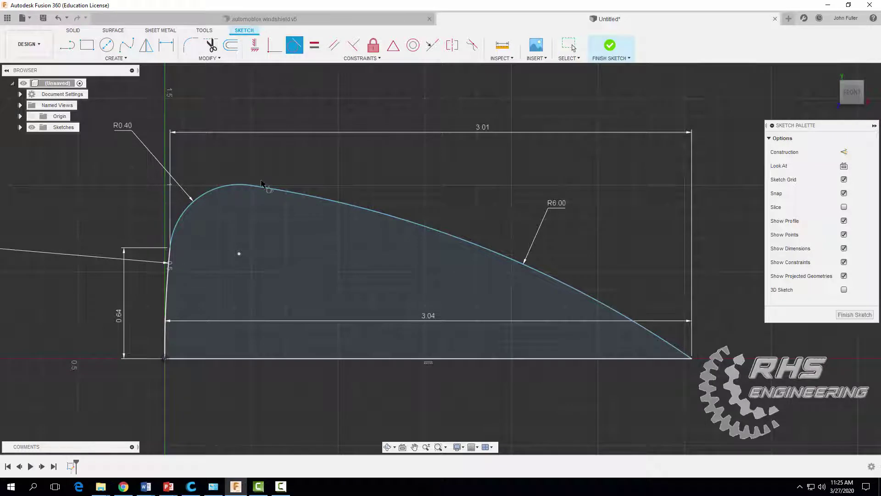
left_click(269, 187)
left_click(280, 190)
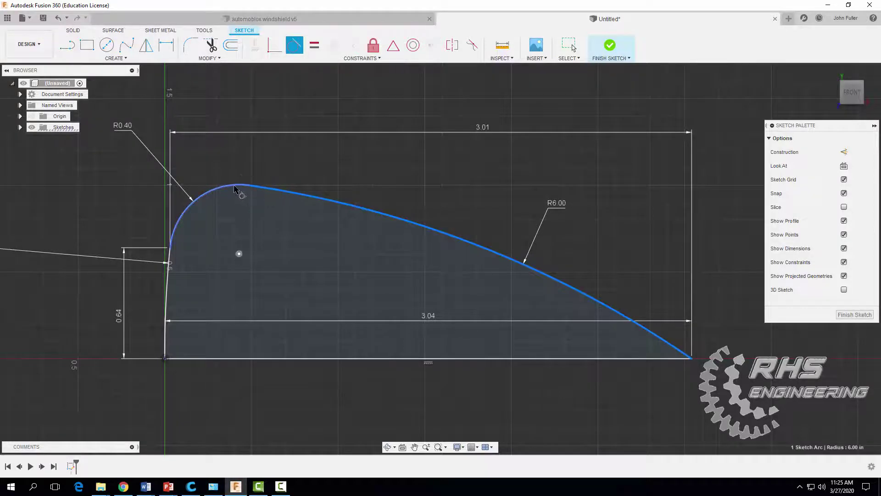
left_click(235, 188)
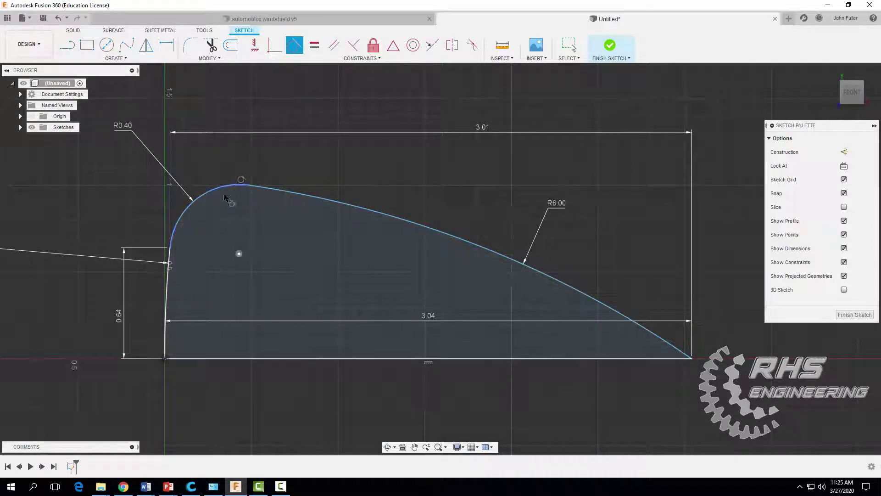
left_click(181, 223)
left_click(166, 285)
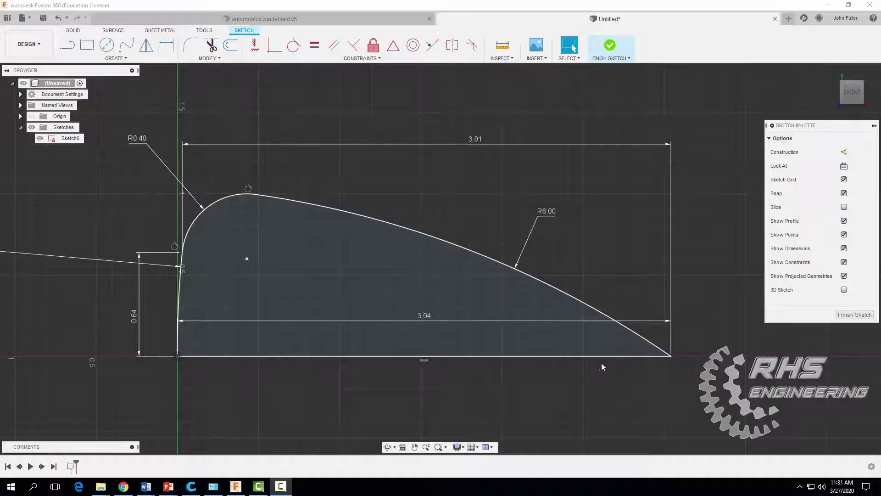
- Finish the sketch and extrude the windshield profile 2.55 in to one side as a new body
left_click(609, 46)
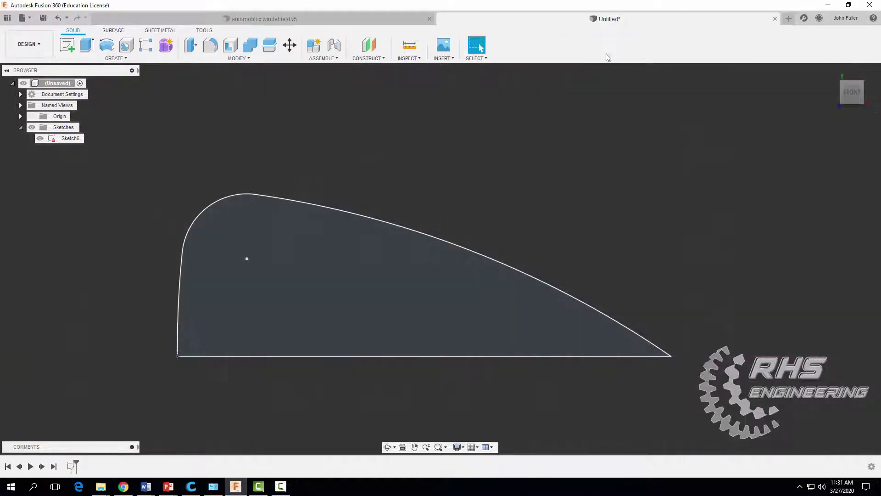
mouse_move(587, 212)
middle_mouse_down("shift")
mouse_move(541, 238)
mouse_move(555, 230)
middle_mouse_up("shift")
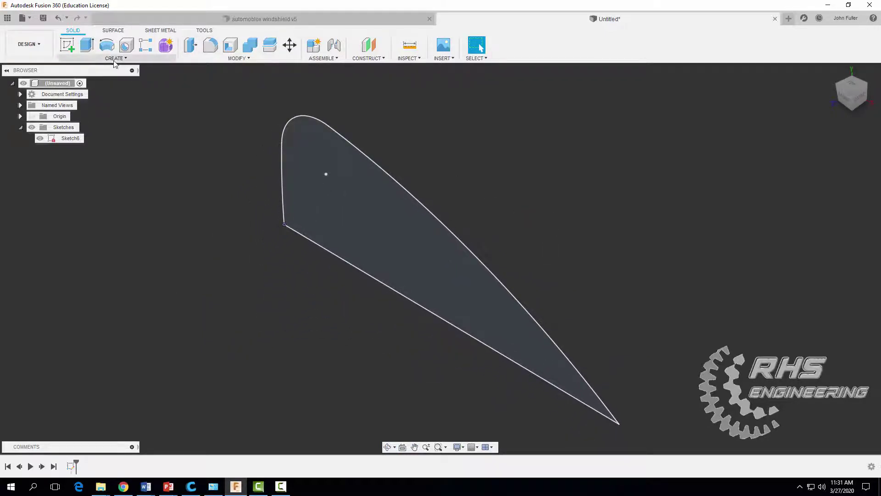
left_click(85, 44)
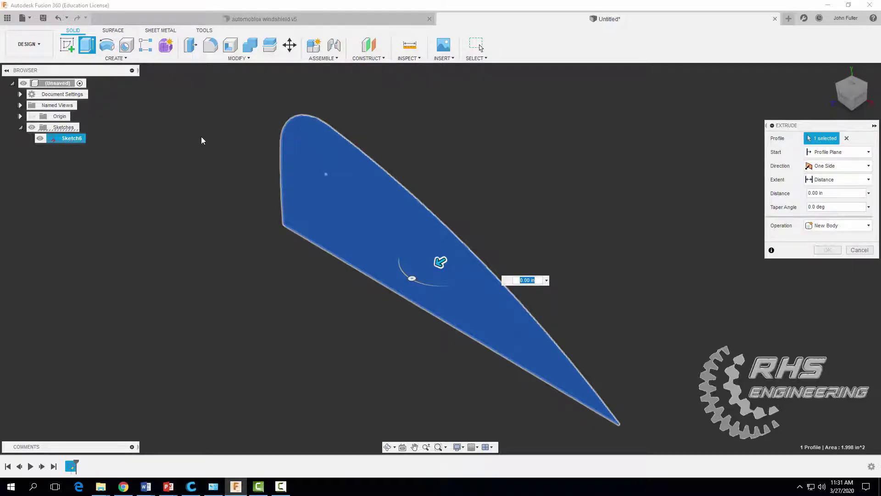
left_click(831, 193)
type("2.55")
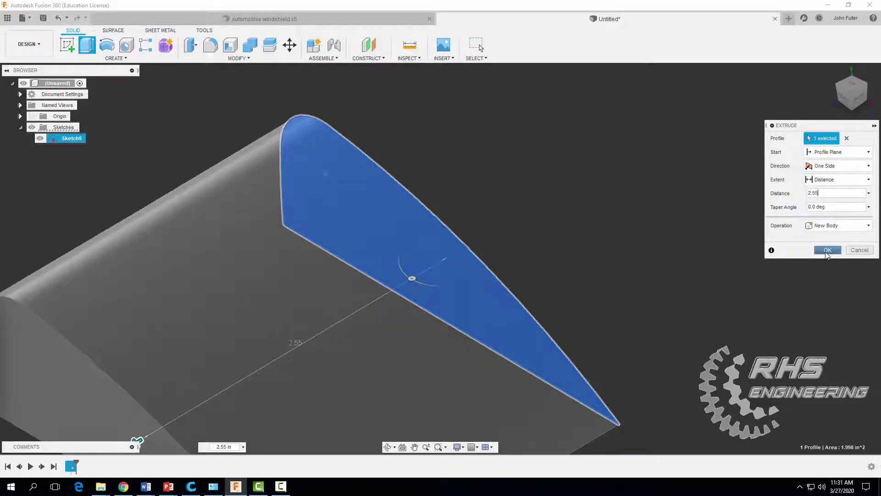
left_click(827, 249)
scroll(598, 345, "down", 1)
scroll(597, 340, "down", 2)
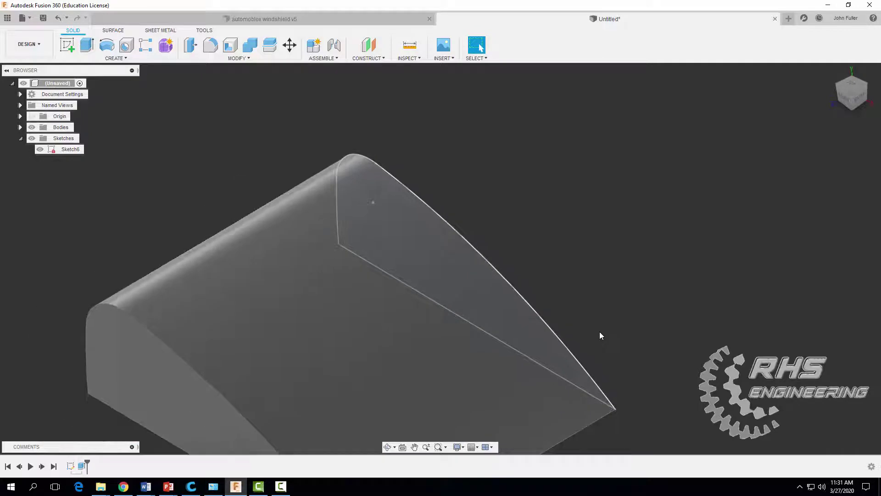
- Fillet the tangent edge chains along both curved sides of the body with a 0.5 in constant radius
middle_click_drag(632, 315, 713, 219, "shift")
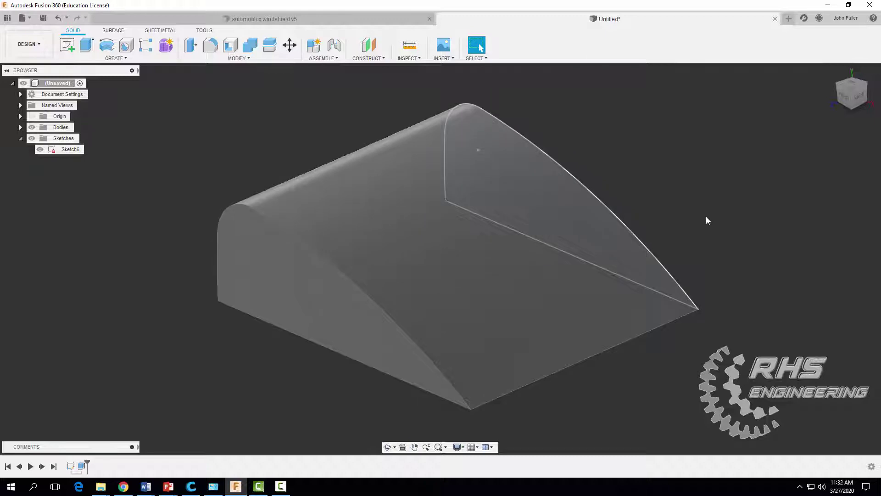
left_click(211, 45)
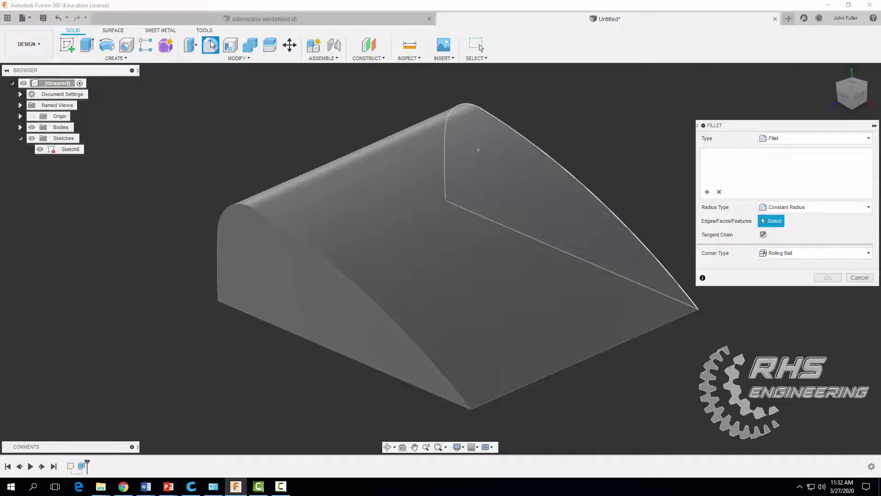
left_click(262, 213)
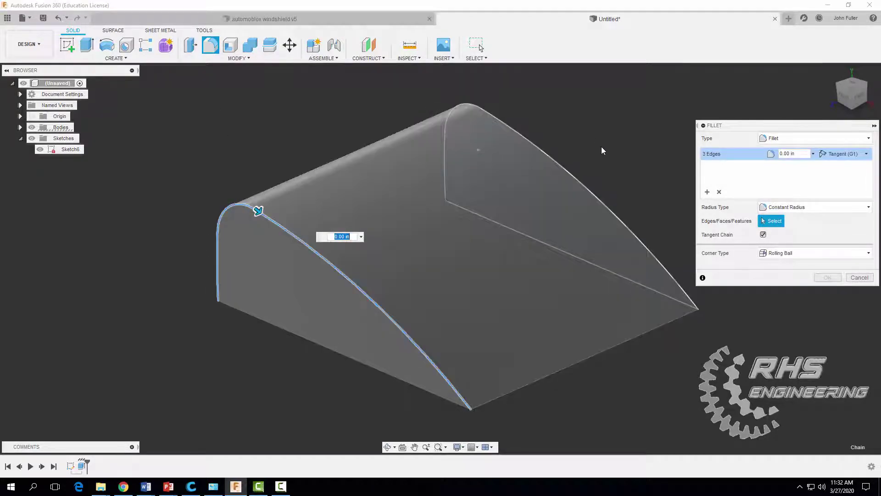
middle_click_drag(606, 146, 541, 202, "shift")
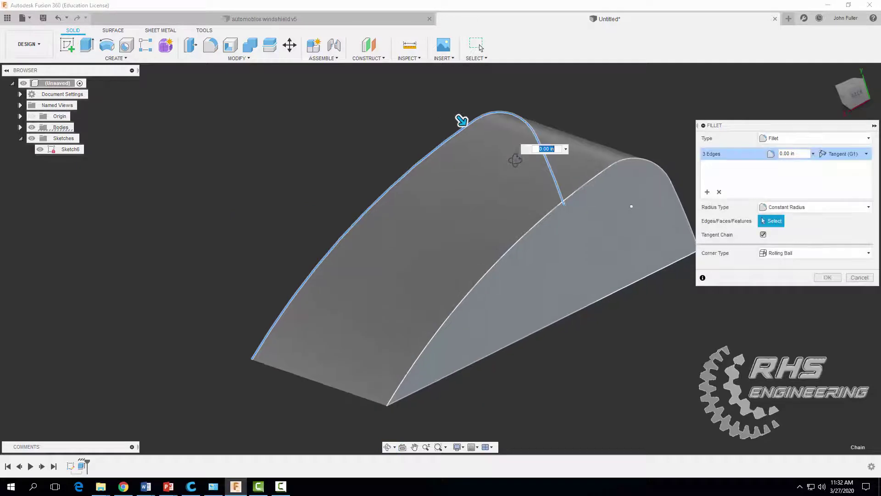
left_click(550, 218)
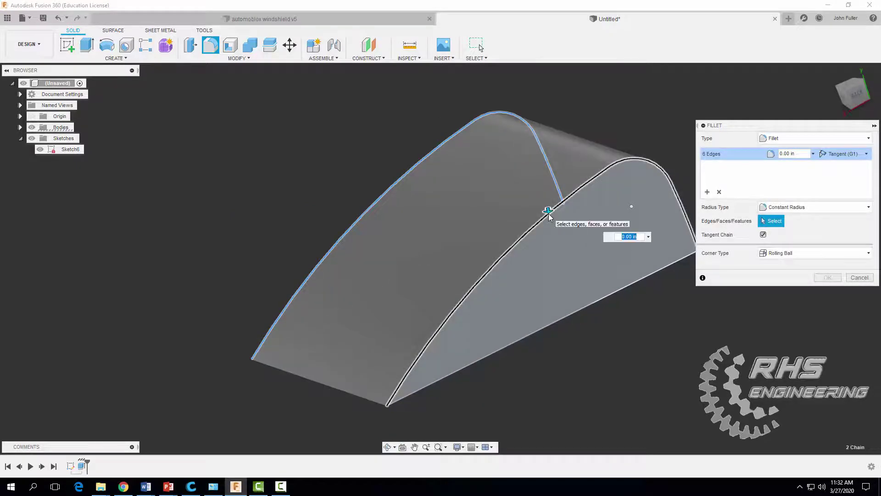
type(".5")
middle_click_drag(640, 334, 529, 317)
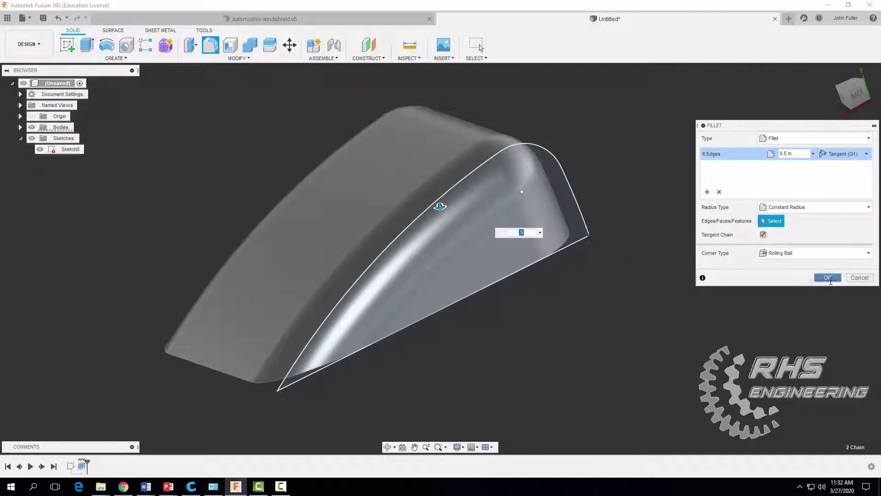
left_click(828, 277)
middle_click_drag(527, 347, 551, 357, "shift")
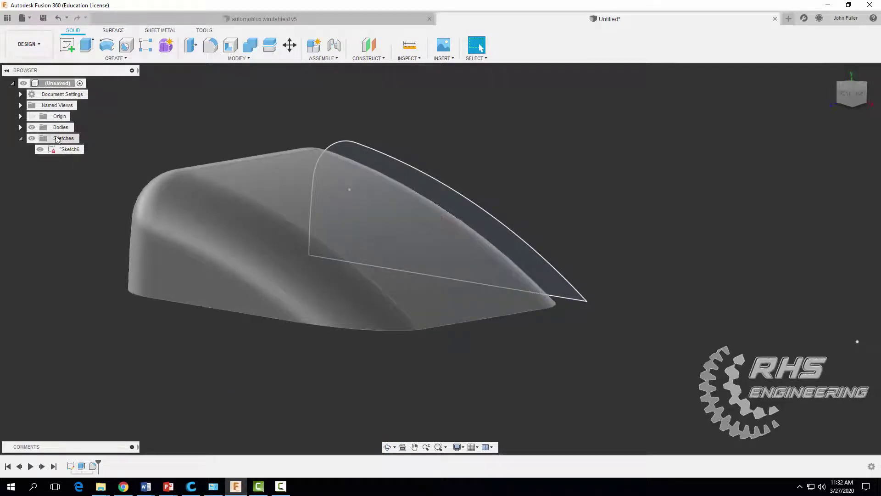
right_click(70, 467)
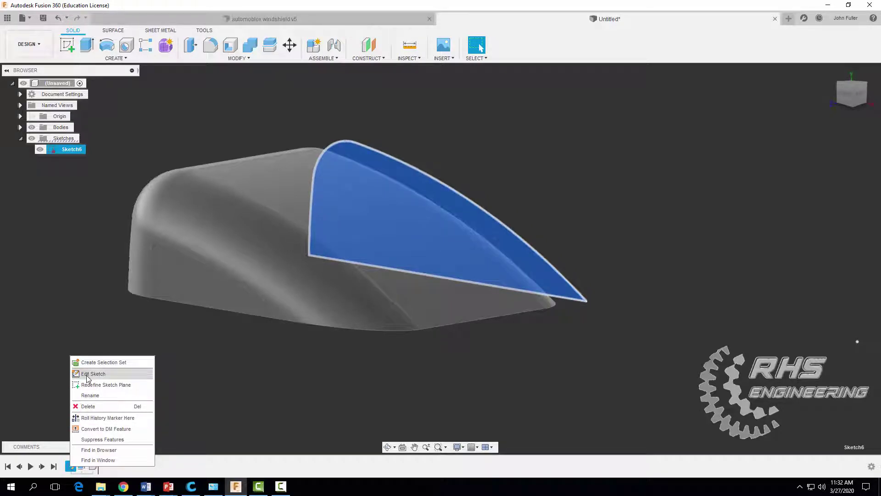
left_click(275, 379)
left_click(605, 353)
middle_click_drag(605, 353, 675, 187, "shift")
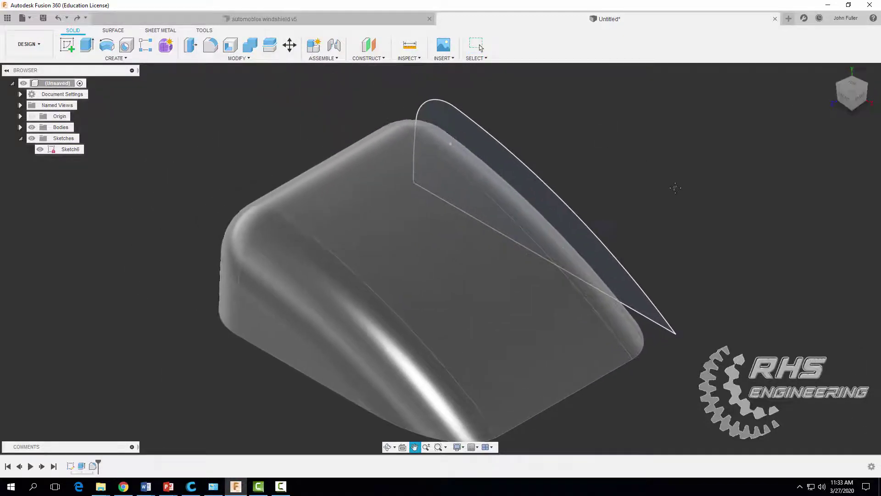
key("Escape")
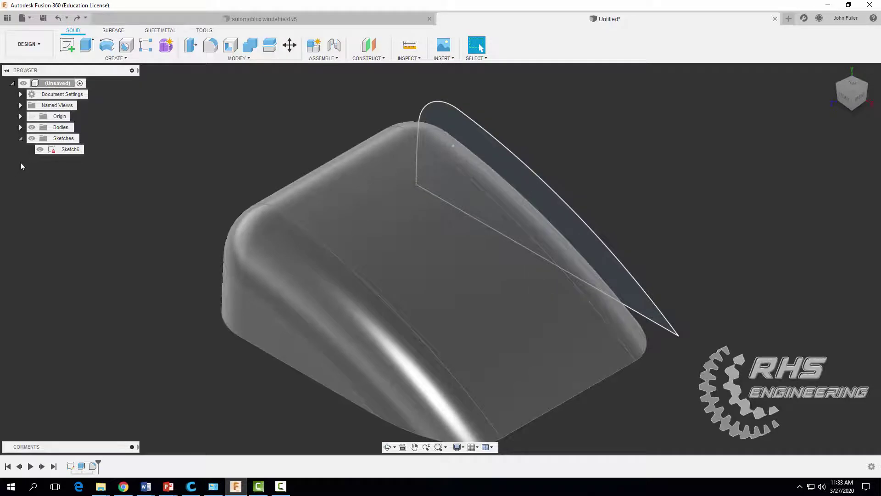
- Hide the side-profile sketch so that only the filleted windshield body is displayed
left_click(39, 150)
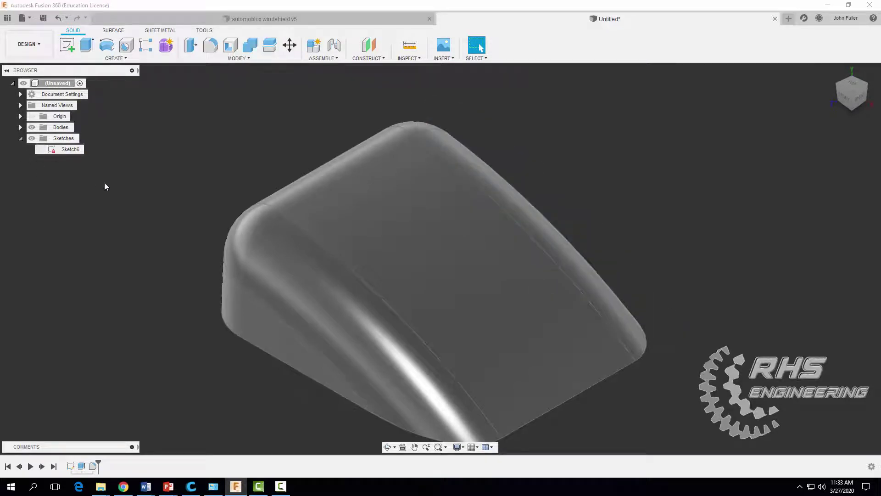
left_click(40, 150)
left_click(193, 139)
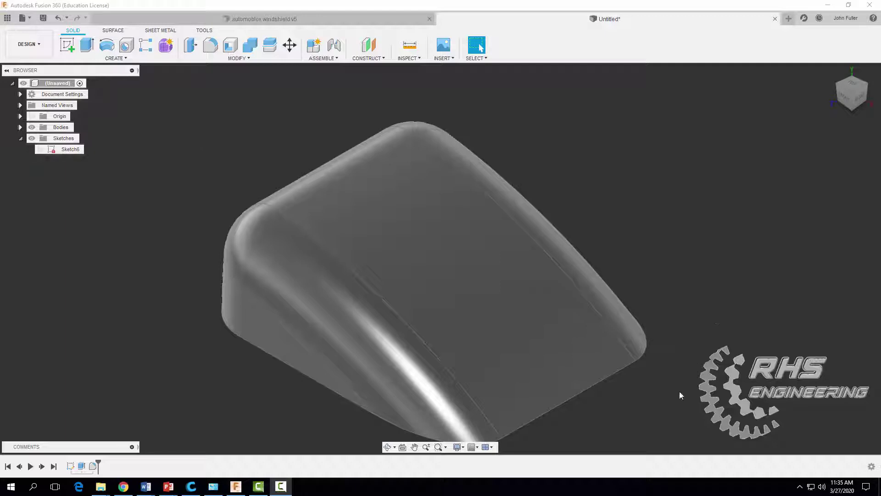
middle_click_drag(681, 395, 661, 340, "shift")
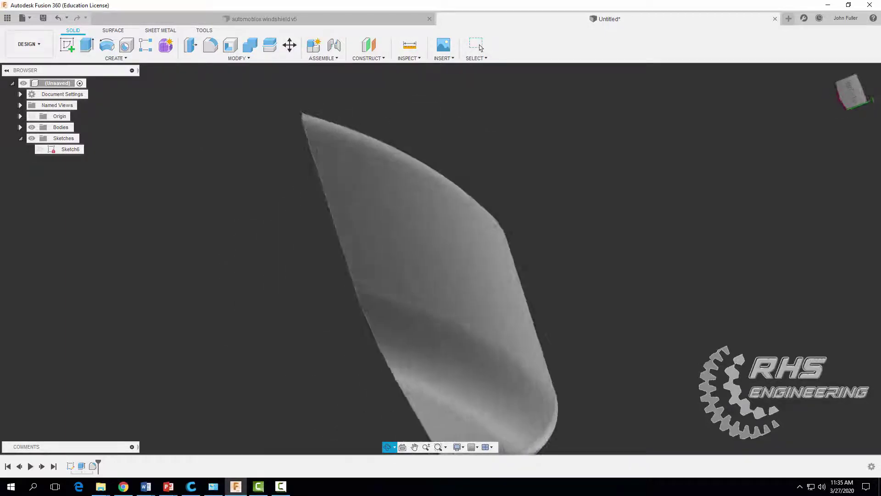
- Shell the windshield body through its flat underside face with a 0.07 in inside thickness
left_click(480, 47)
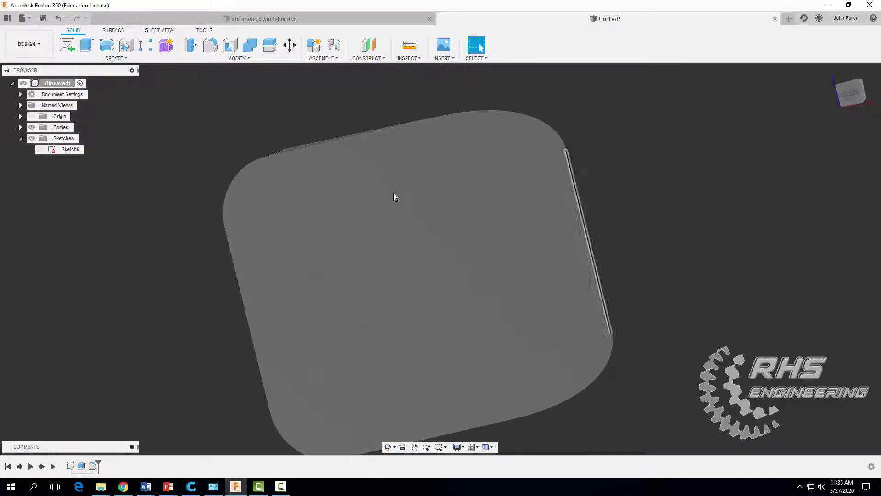
left_click(229, 49)
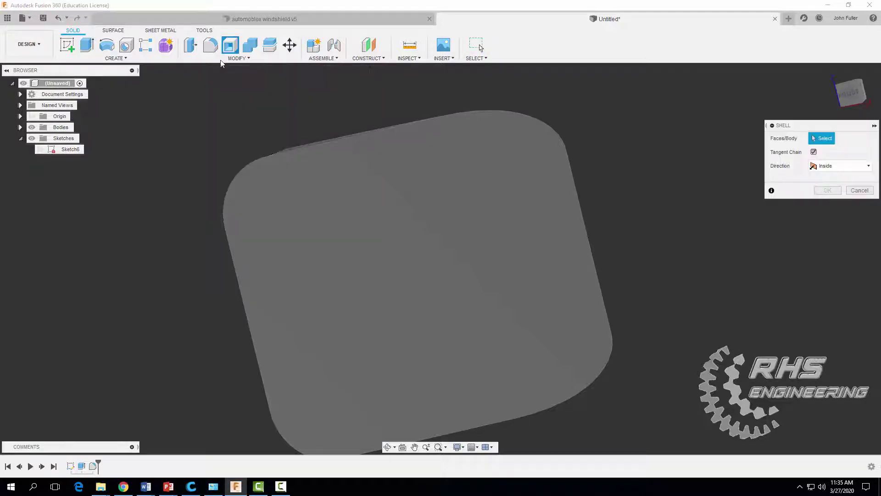
left_click(342, 219)
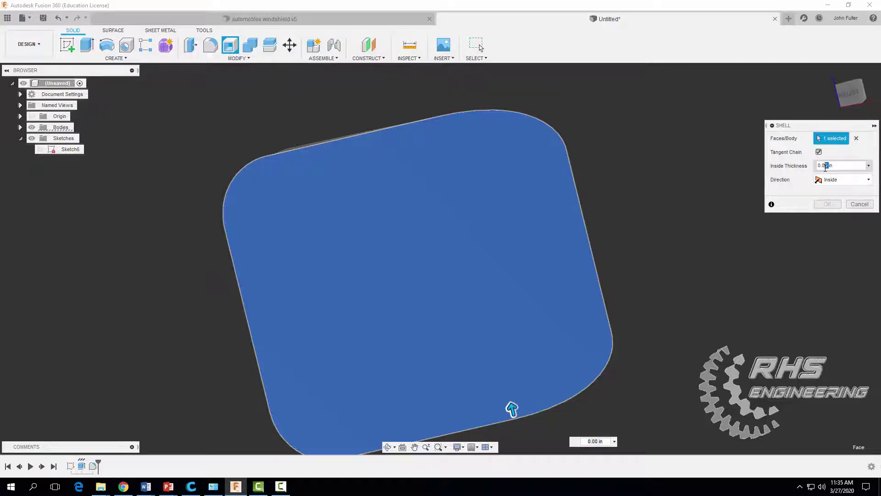
type("7")
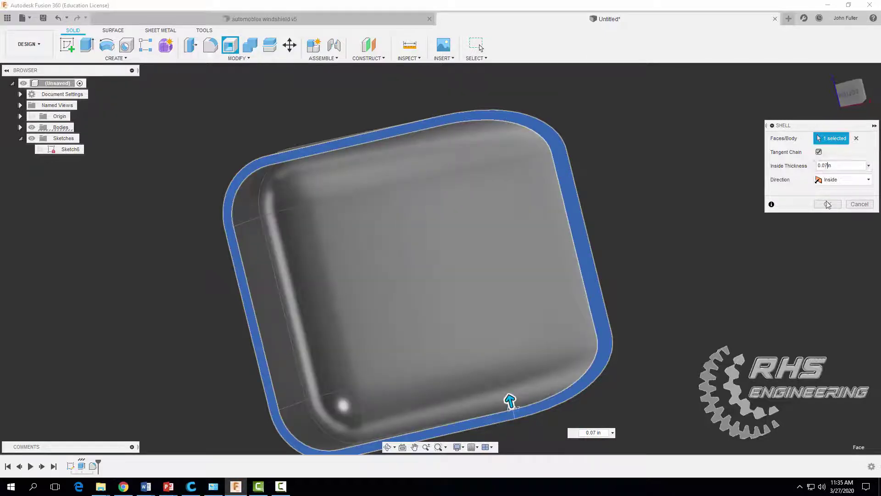
left_click(827, 204)
- Create a construction plane offset 0.67 in from the shelled body's open rim face, on the side away from the body
middle_click_drag(437, 273, 459, 266, "shift")
left_click(480, 48)
middle_click_drag(665, 238, 711, 214, "shift")
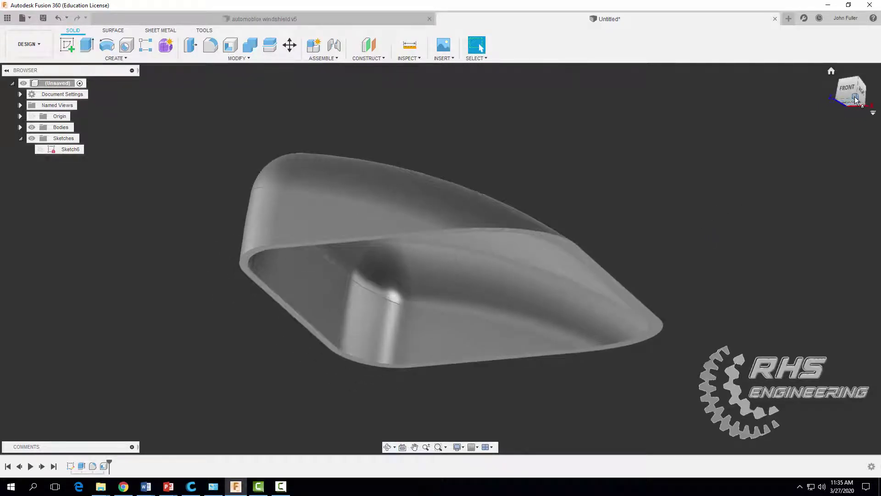
left_click_drag(849, 89, 844, 94)
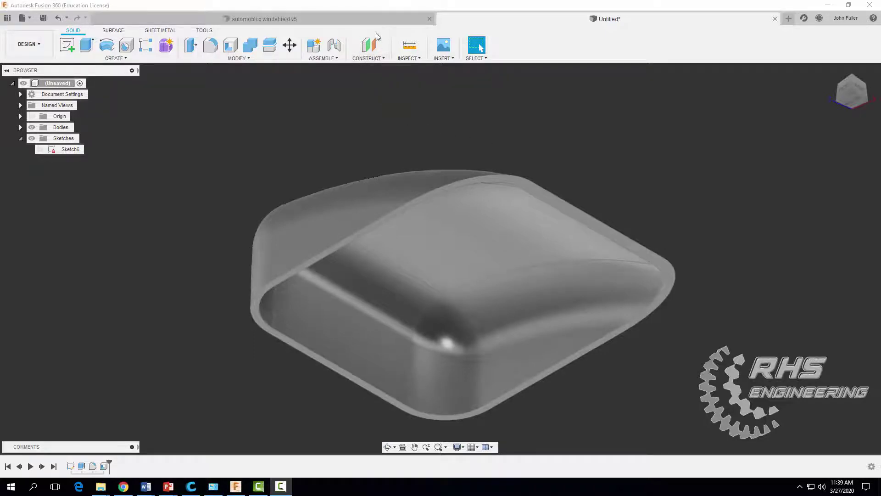
left_click(367, 58)
left_click(367, 68)
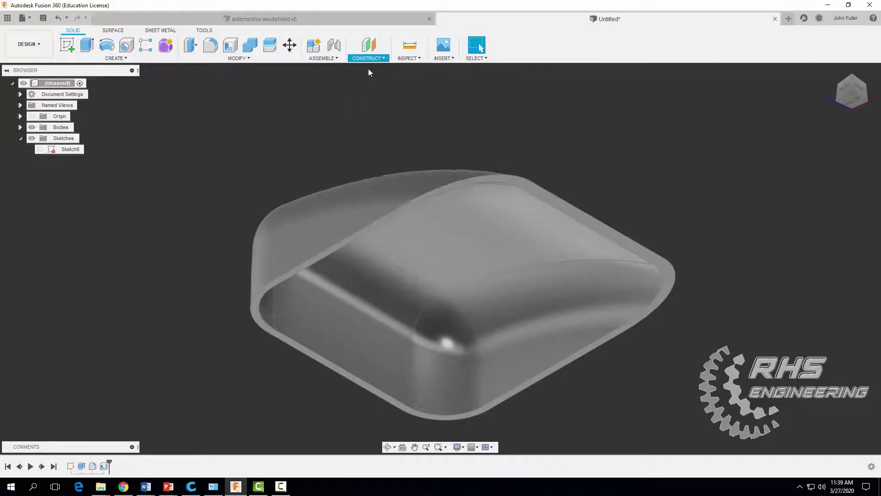
left_click(398, 217)
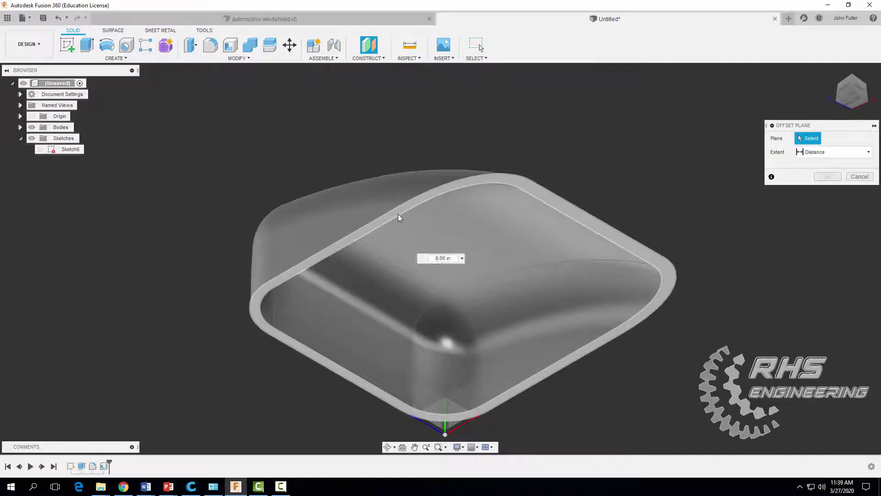
middle_click_drag(398, 218, 403, 198, "shift")
left_click(800, 165)
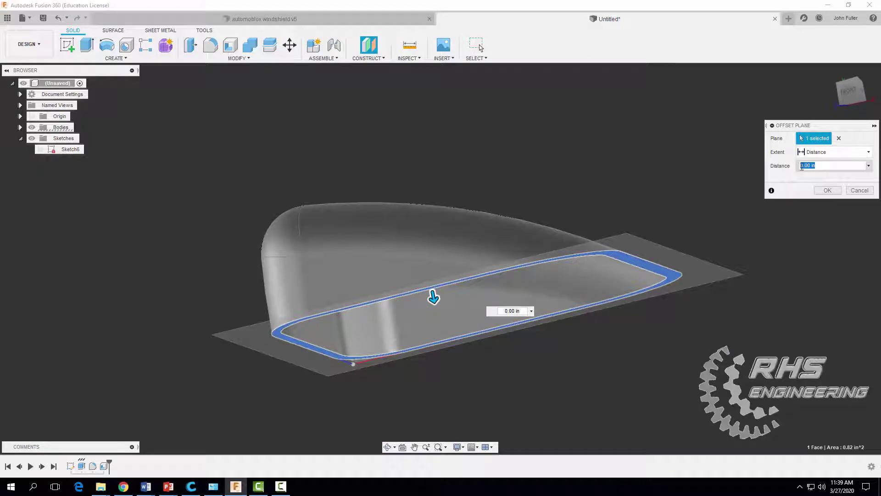
type("67")
key("Return")
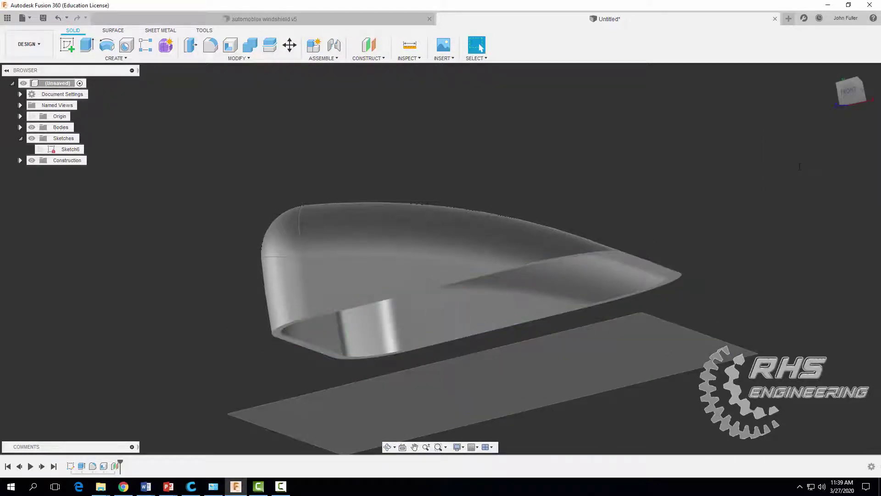
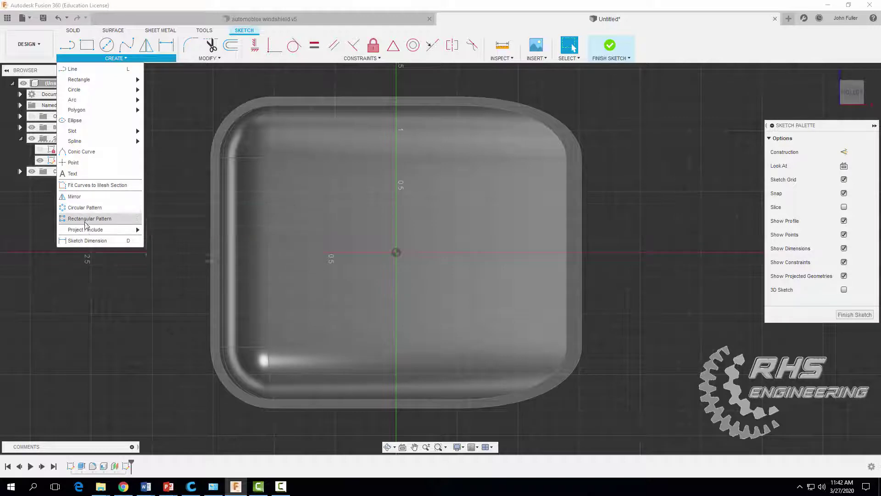
- Project the straight outer rim edges along the lower side and the right end of the body into the offset-plane sketch
mouse_move(89, 230)
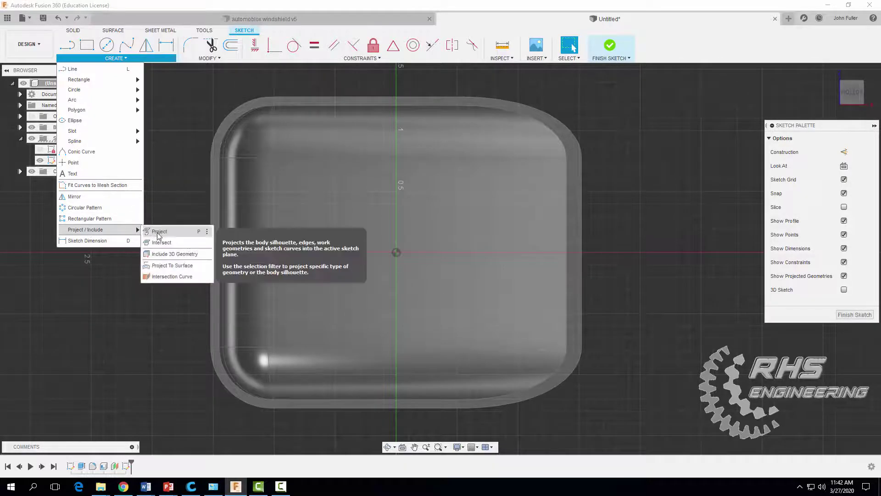
left_click(158, 231)
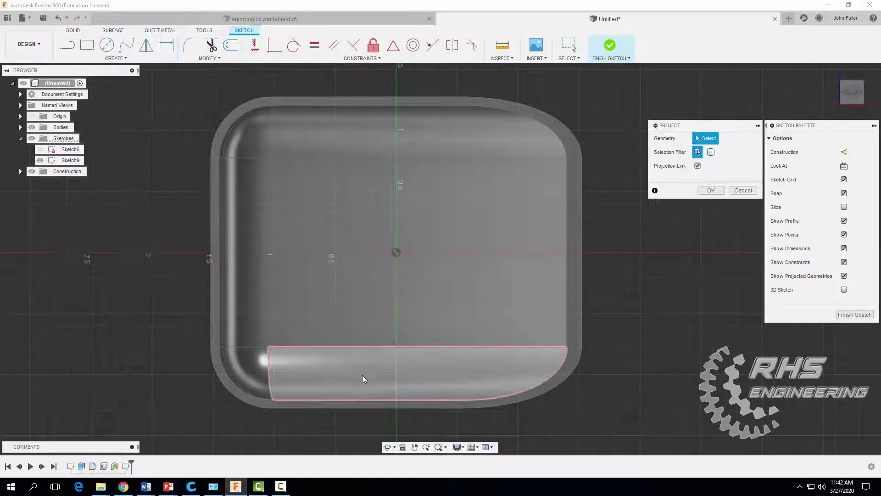
left_click(379, 405)
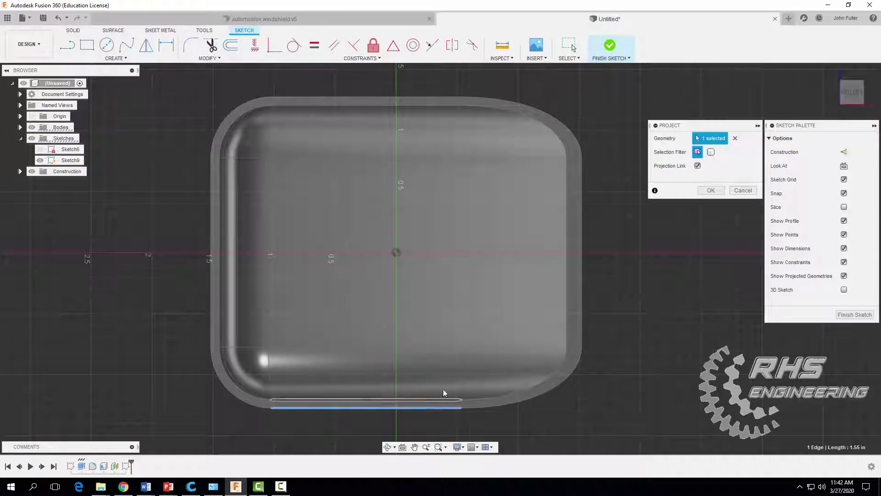
left_click(584, 256)
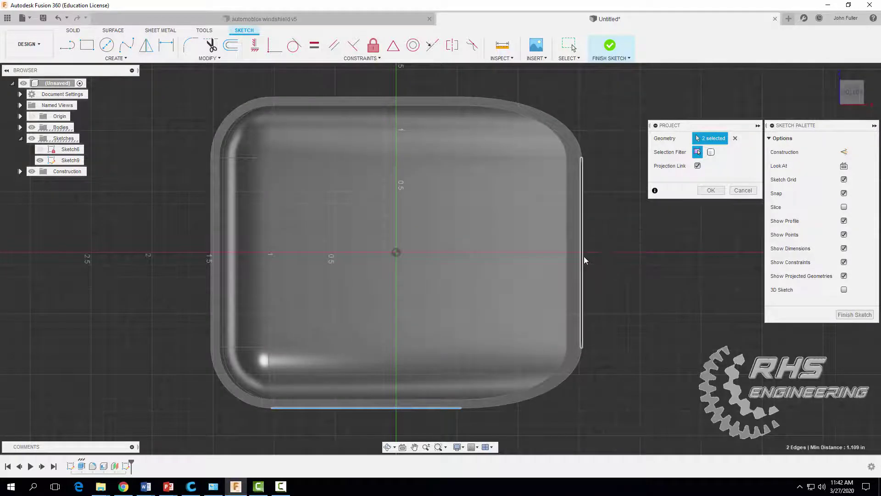
left_click(710, 191)
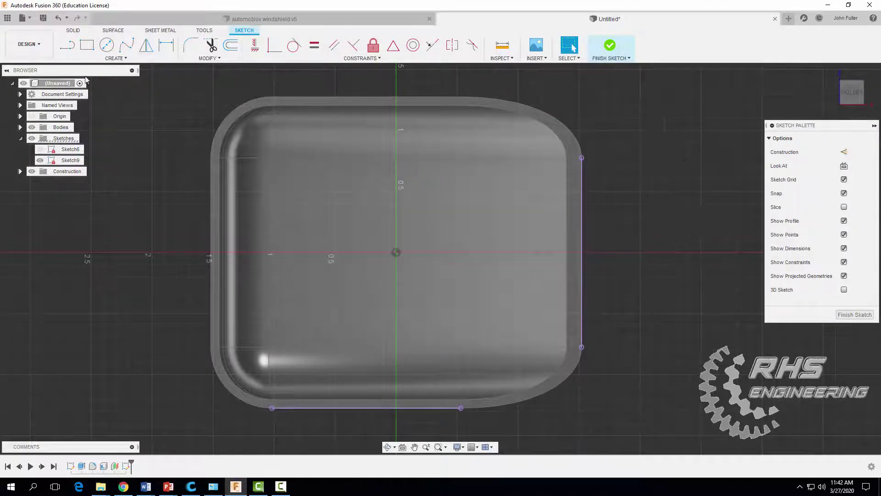
- Sketch a two-point rectangle about 1.96 in wide and 1.35 in high inside the windshield outline
left_click(100, 58)
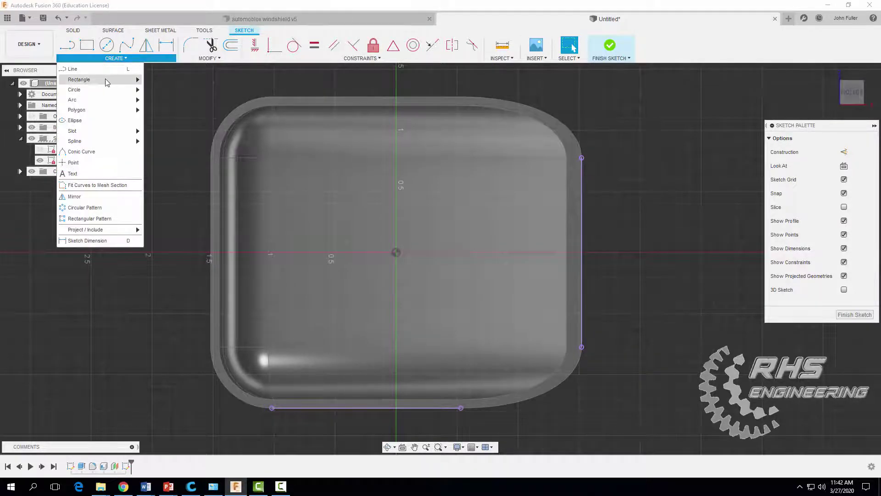
mouse_move(107, 79)
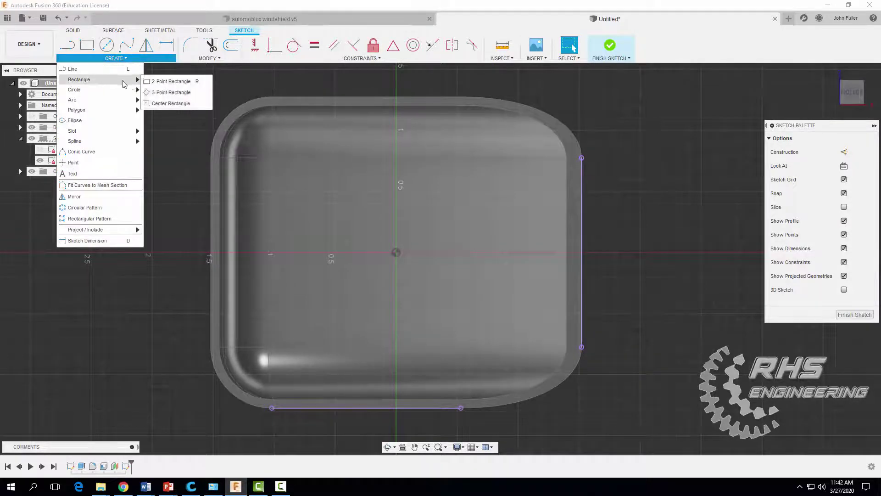
left_click(153, 85)
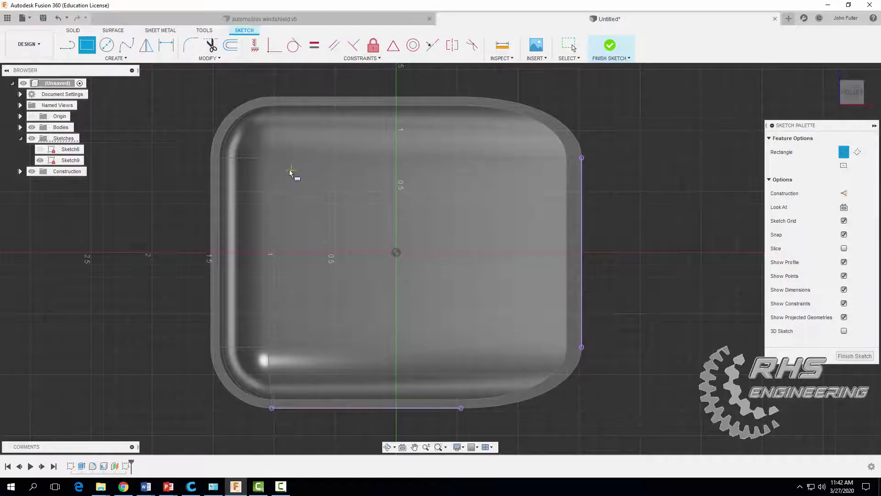
left_click(286, 167)
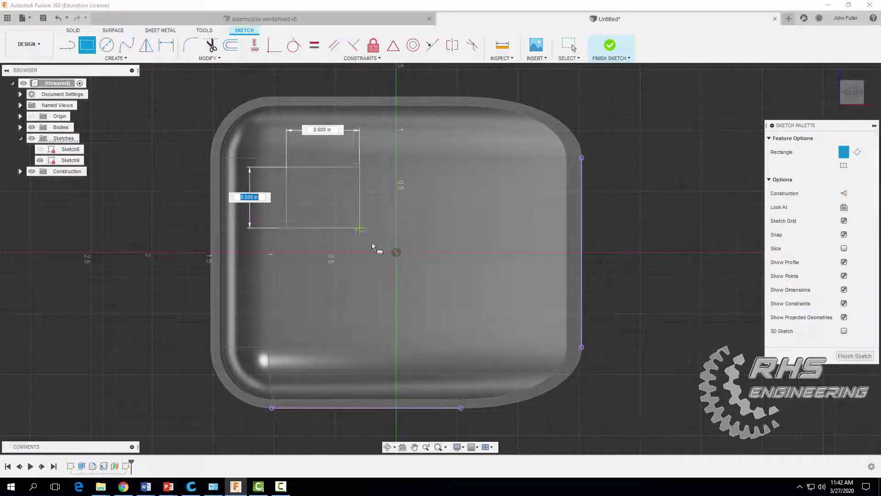
left_click(526, 331)
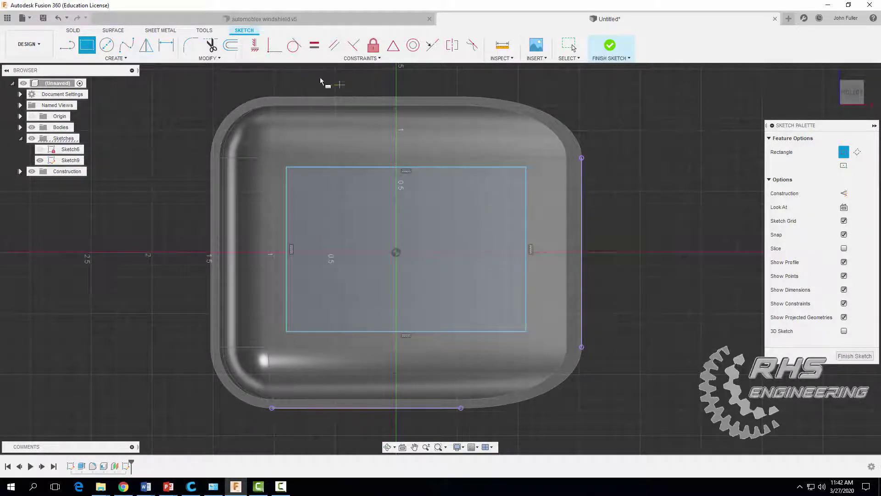
- Dimension the rectangle's upper edge at 2.26 in from the projected lower rim edge
left_click(165, 45)
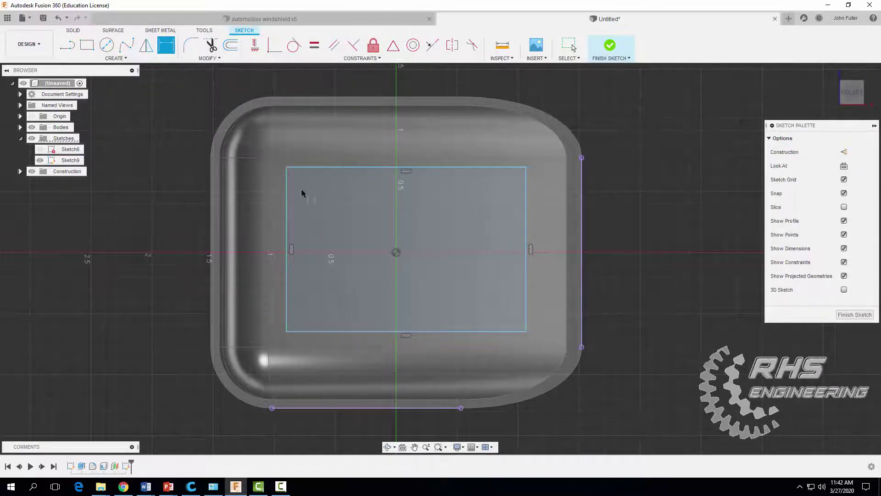
left_click(315, 169)
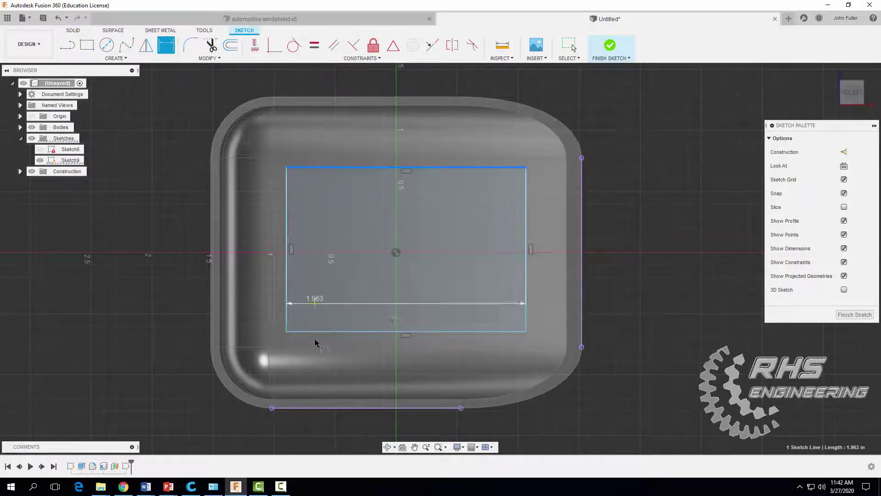
left_click(306, 408)
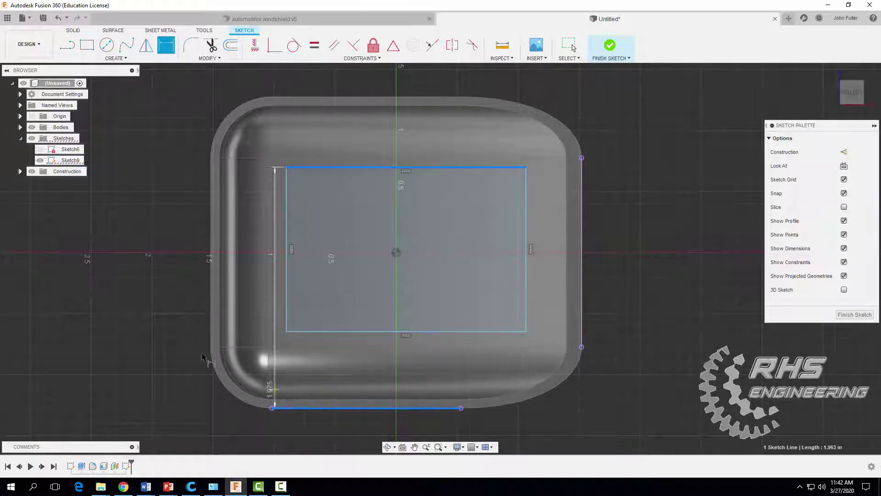
left_click(141, 336)
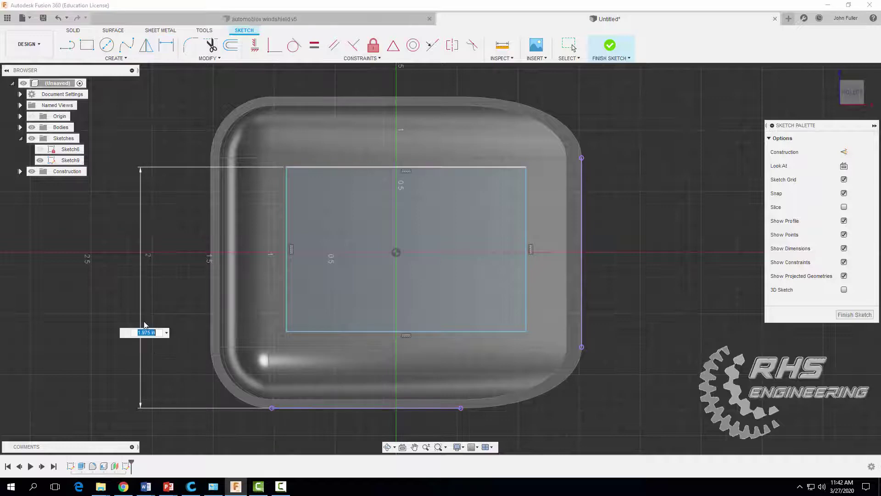
type("2.28")
key("Return")
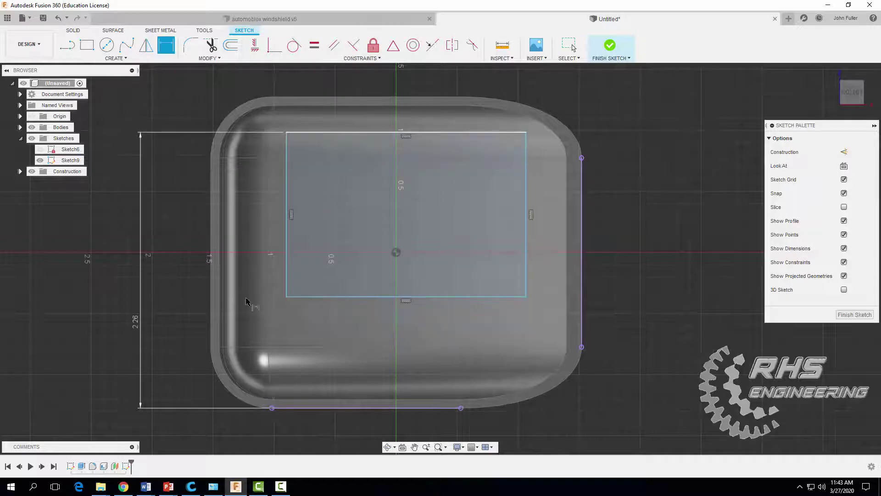
- Dimension the rectangle's lower edge at 0.29 in from the projected lower rim edge
left_click(332, 298)
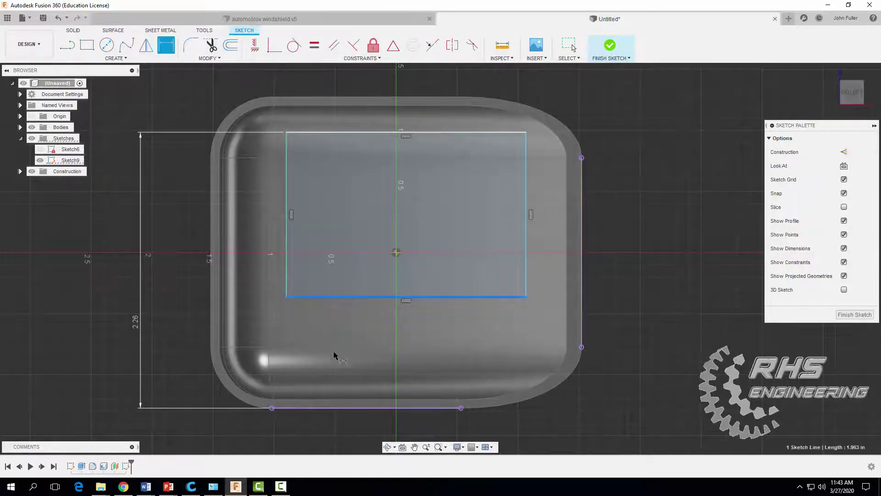
left_click(331, 408)
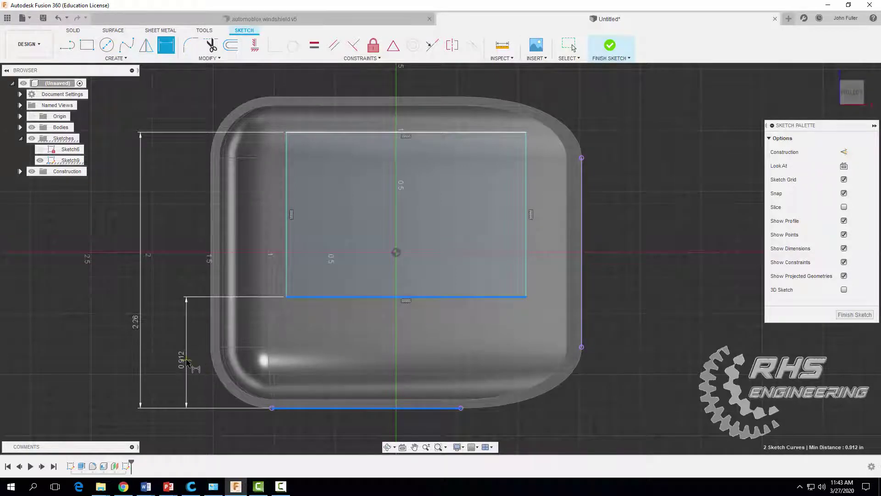
left_click(187, 361)
key("BackSpace")
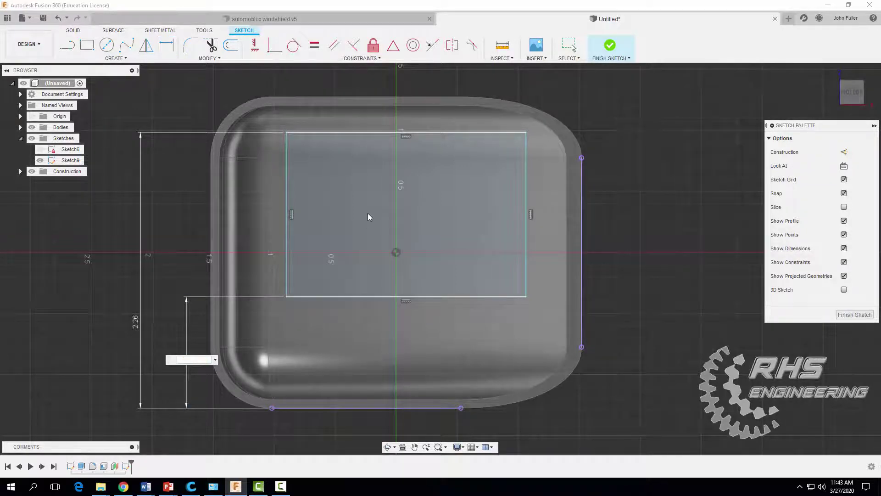
type("29")
key("Return")
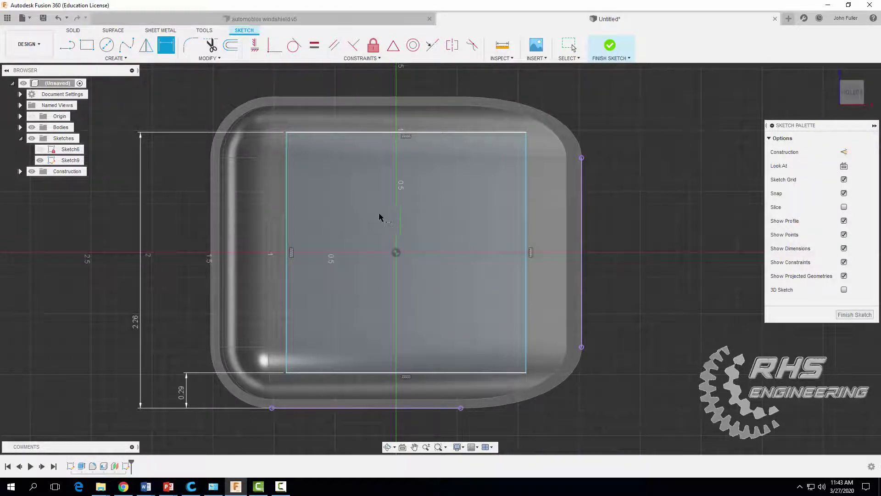
- Dimension the rectangle's left edge at 2.22 in from the projected right-end rim edge
left_click(286, 201)
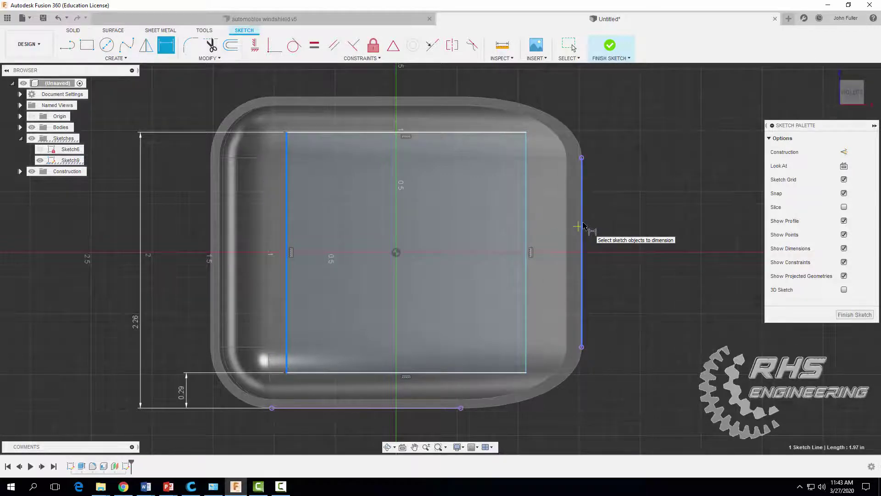
left_click(582, 226)
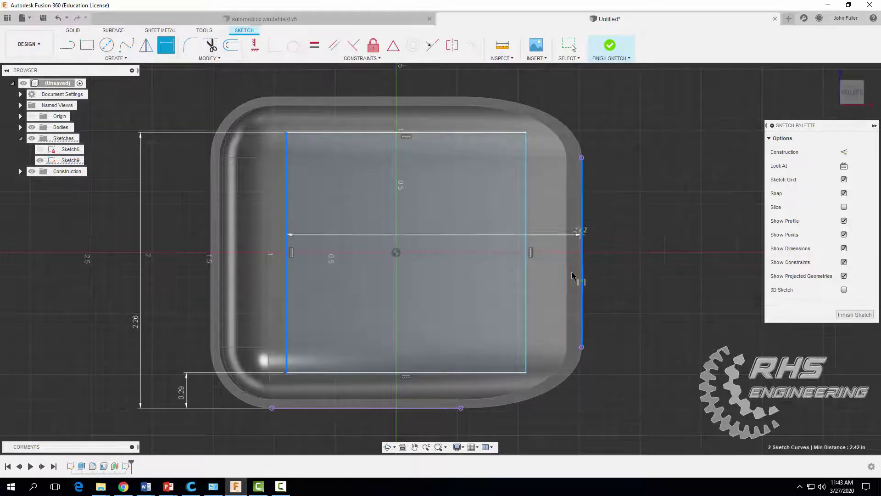
left_click(564, 425)
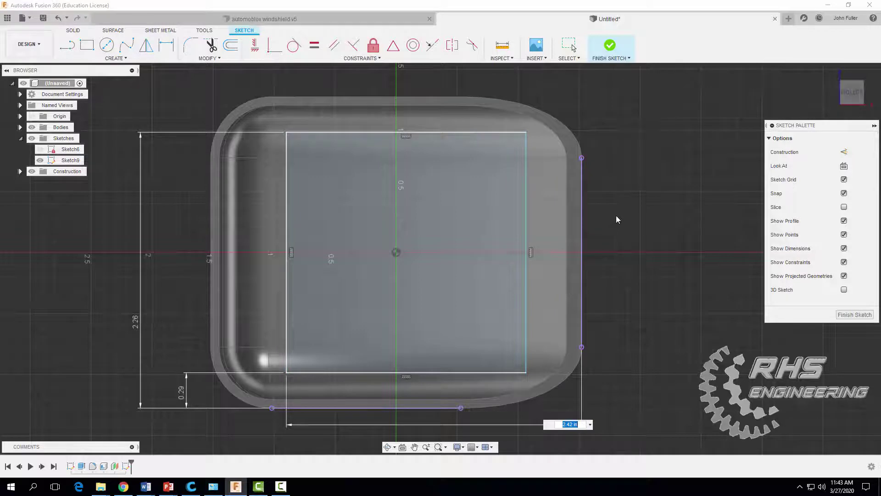
type("2.22")
key("Return")
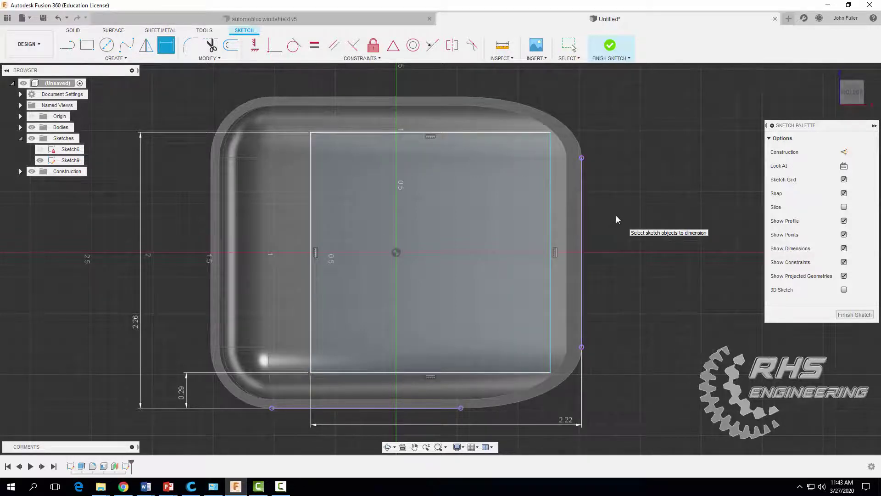
- Dimension the rectangle's right edge at 0.68 in from the projected right-end rim edge
left_click(550, 229)
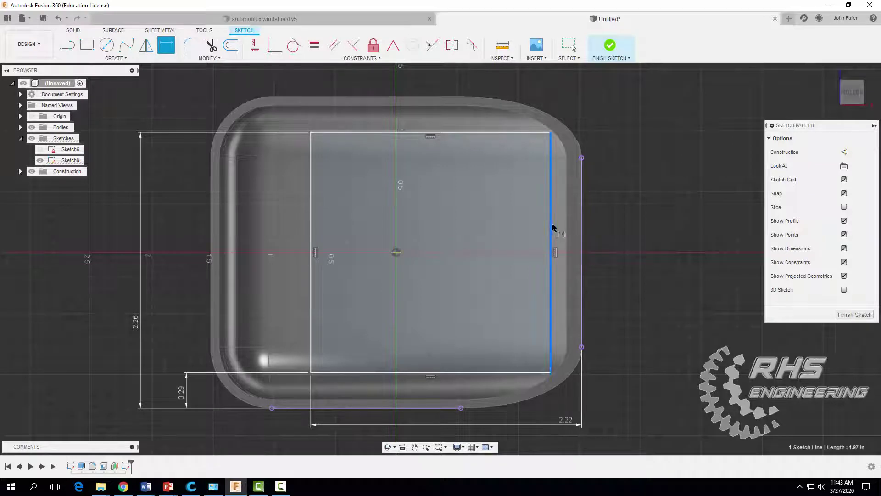
left_click(582, 240)
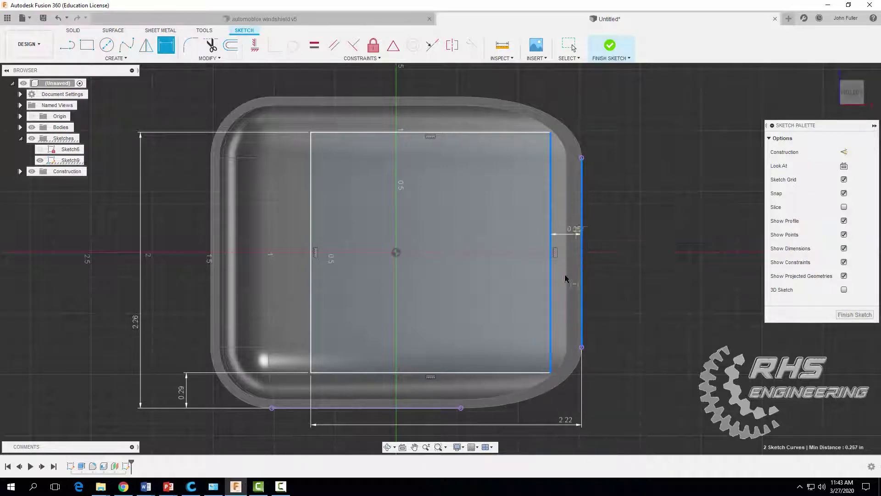
left_click(559, 405)
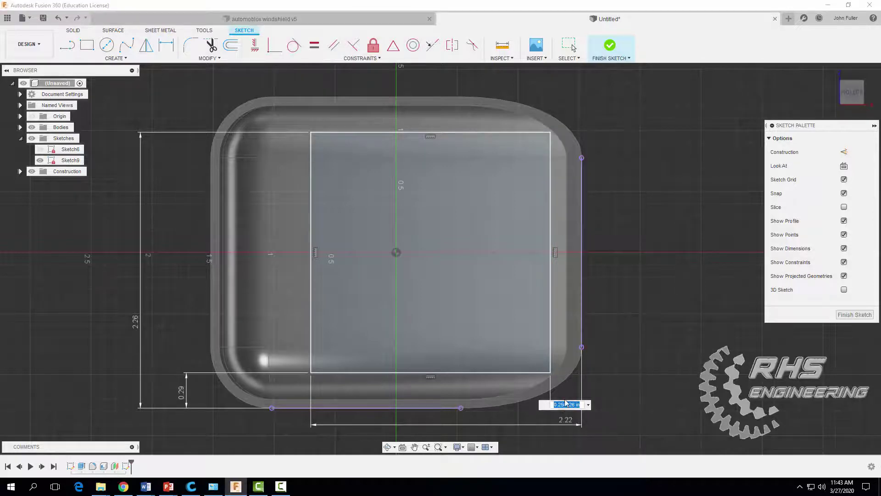
key("BackSpace")
type("0.68")
key("Return")
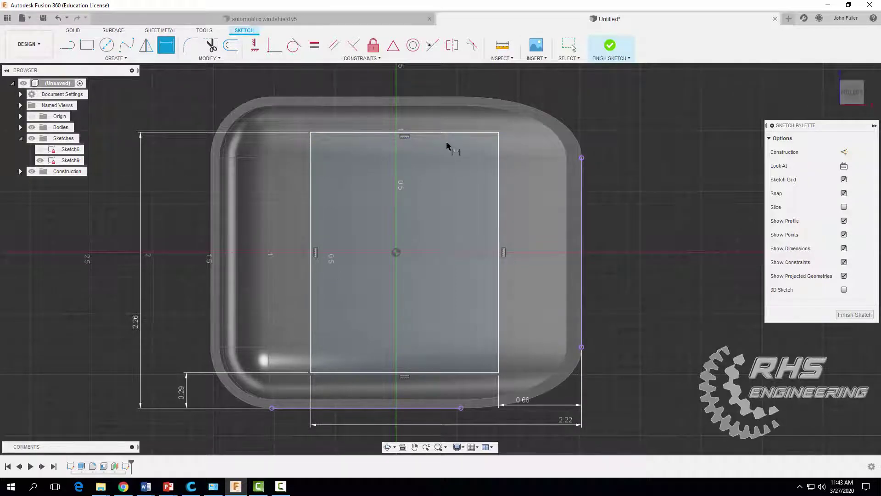
- Fillet all four corners of the rectangle with a 0.15 in radius
left_click(189, 47)
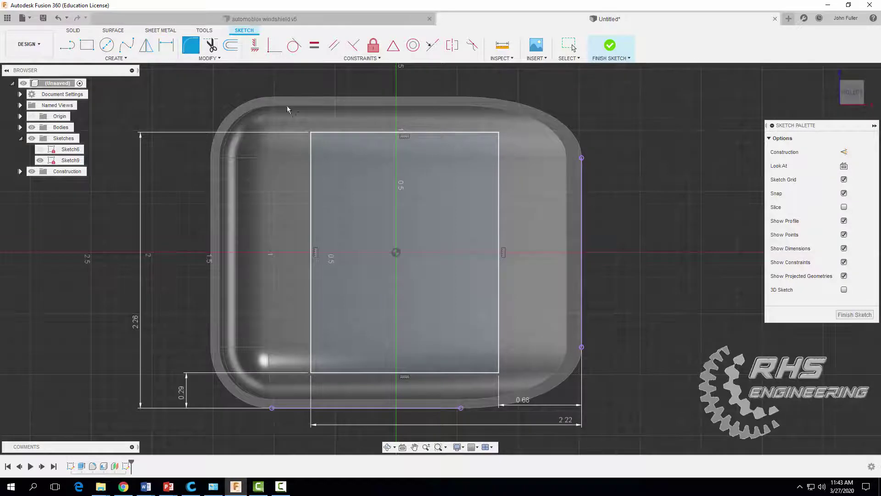
left_click(310, 145)
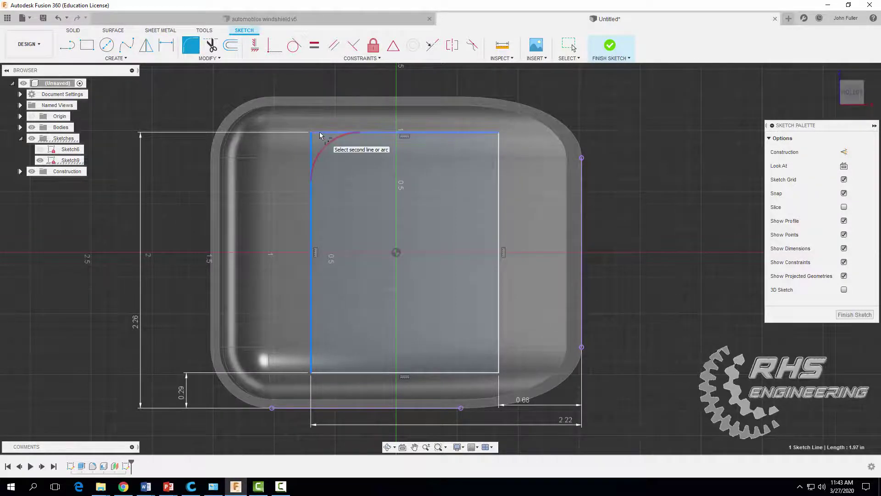
left_click(320, 133)
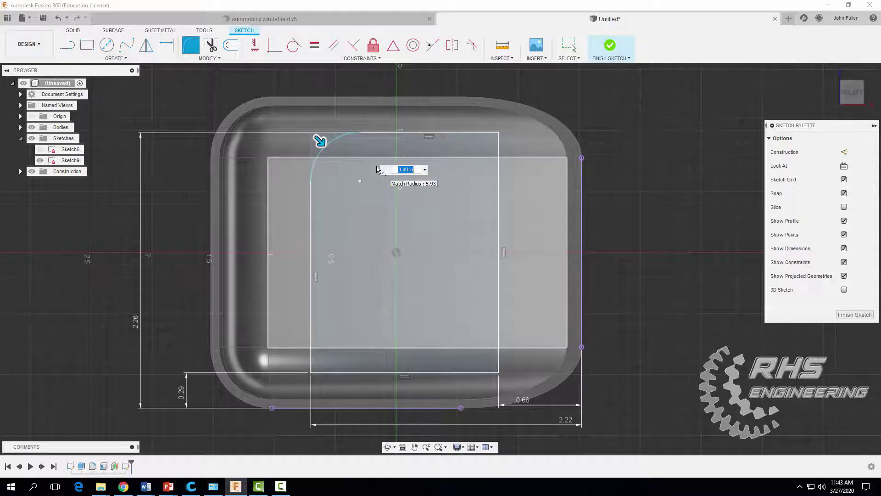
key("BackSpace")
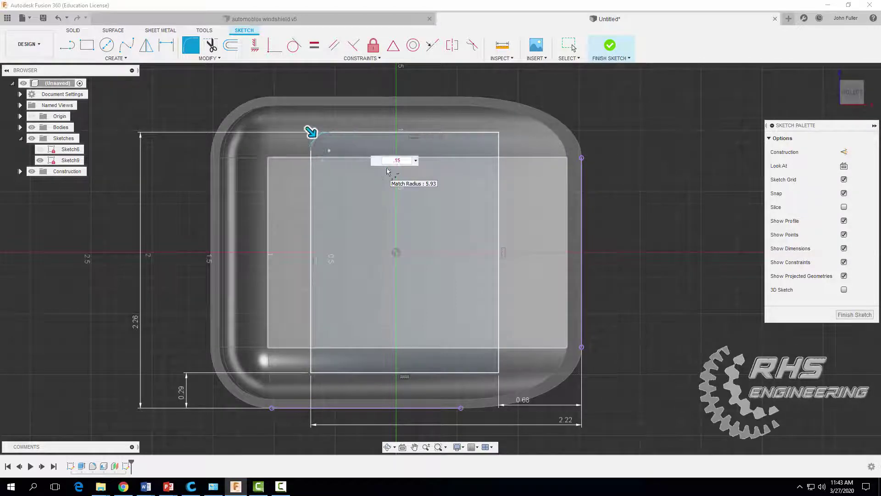
key("Return")
left_click(497, 132)
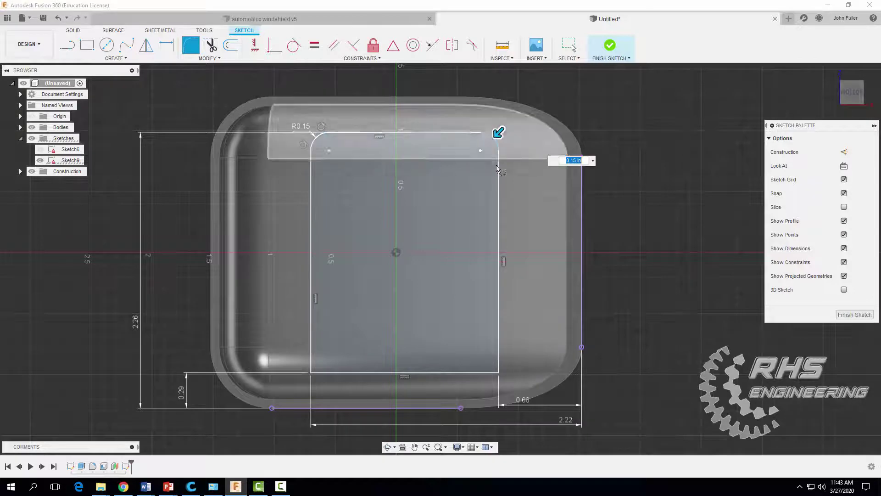
key("Return")
left_click(498, 372)
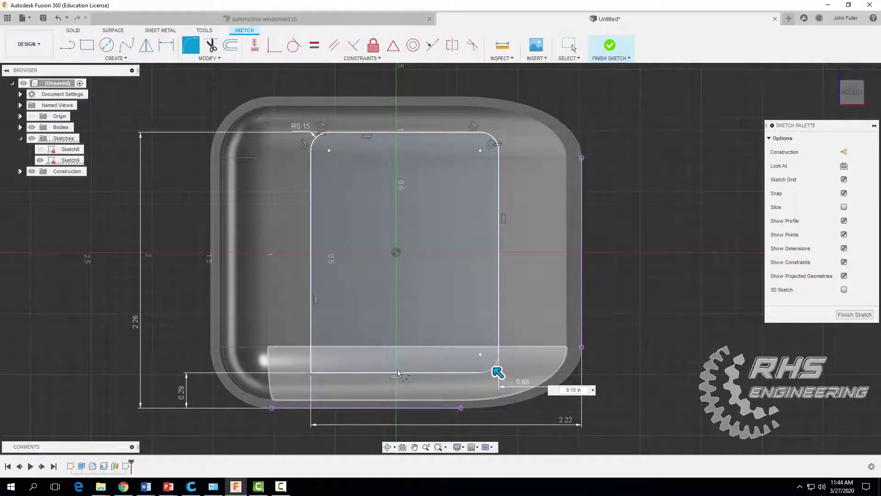
key("Return")
left_click(311, 371)
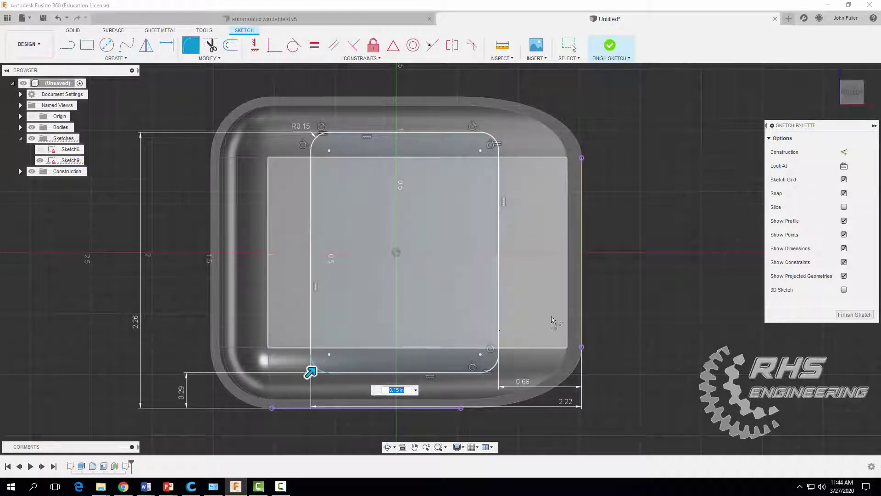
key("Return")
key("Escape")
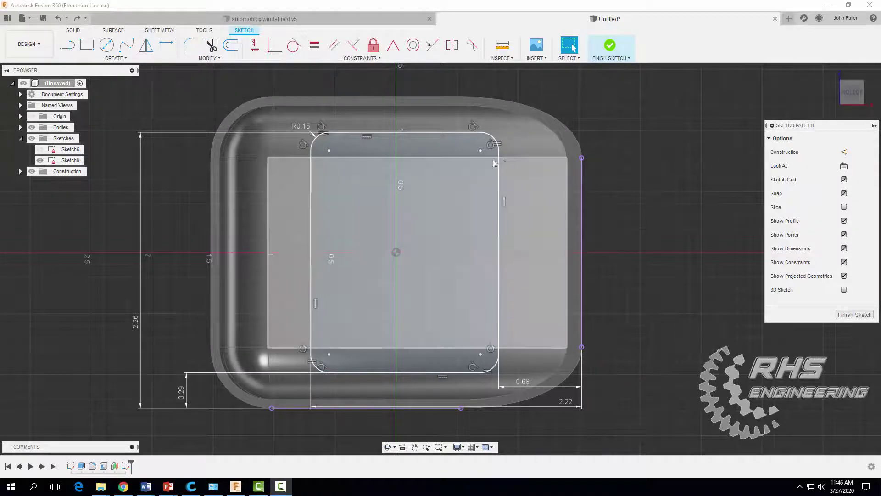
- Offset the rounded rectangle's whole outline inward by 0.05 in
left_click(210, 59)
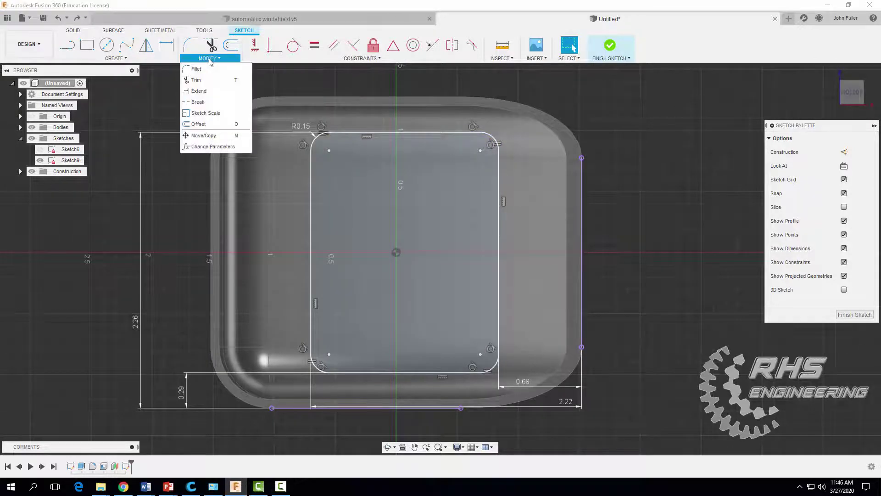
left_click(219, 126)
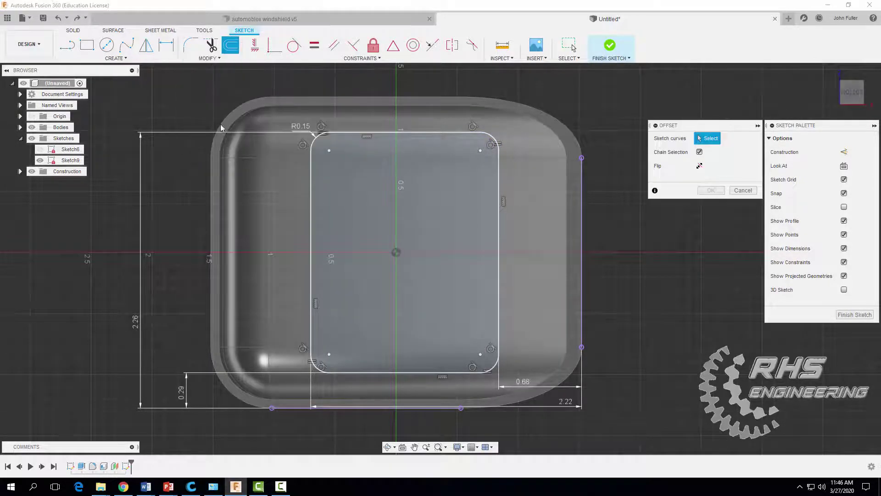
left_click(350, 133)
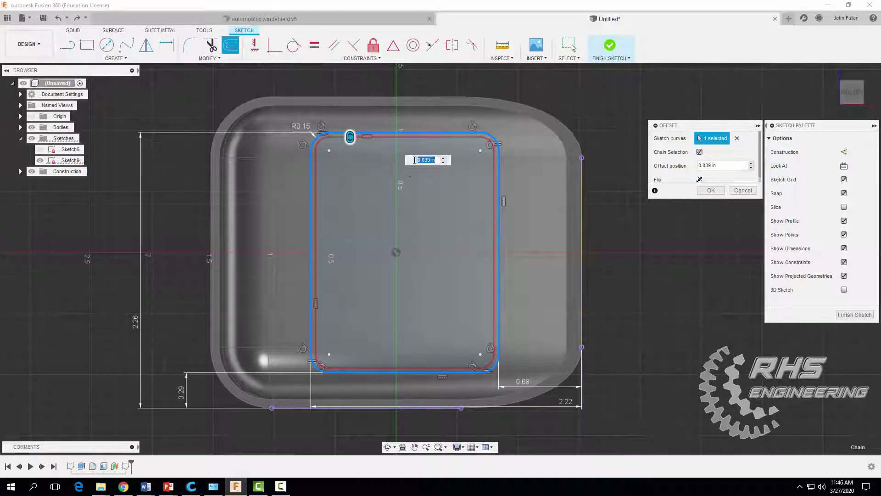
key("BackSpace")
type("0.06")
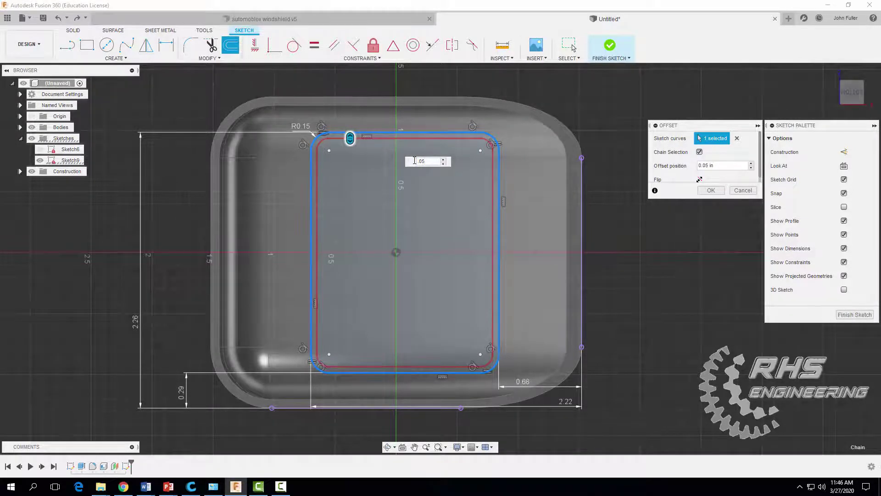
key("Return")
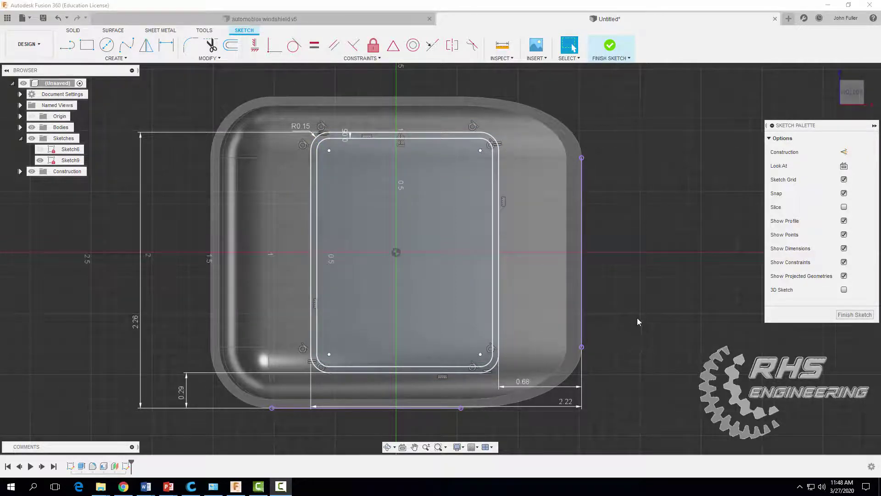
- With construction mode on, sketch a vertical line about 2.2 in long through the right half of the rounded rectangle, extending past both ends
left_click(843, 152)
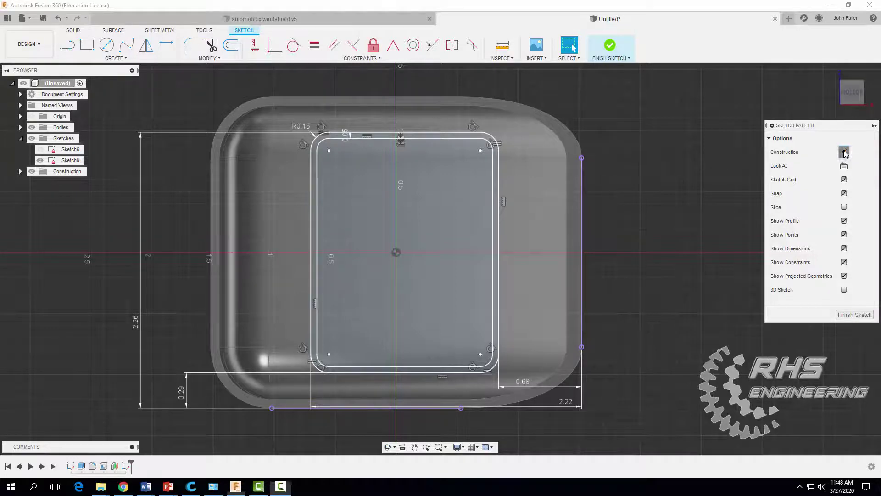
left_click(116, 58)
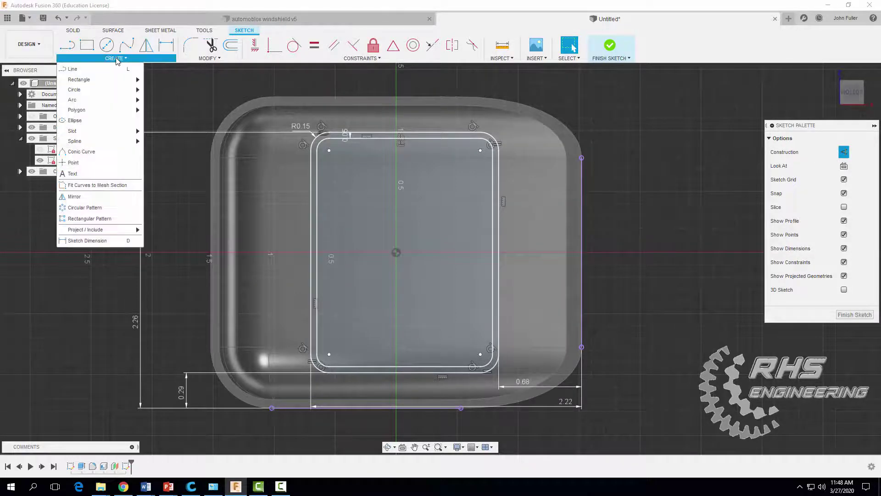
left_click(105, 70)
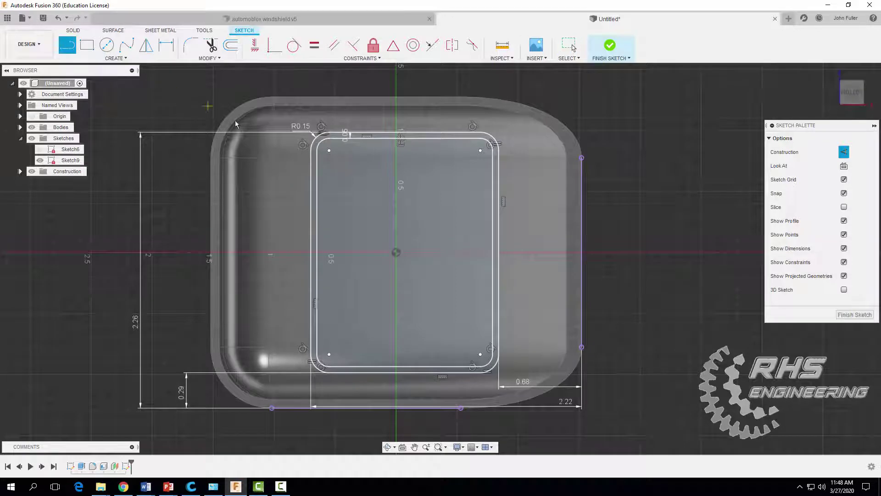
left_click(457, 119)
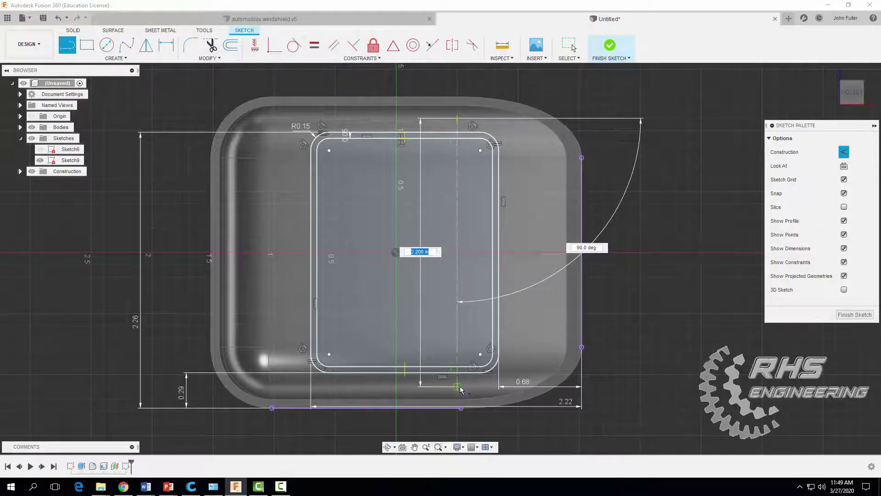
left_click(458, 387)
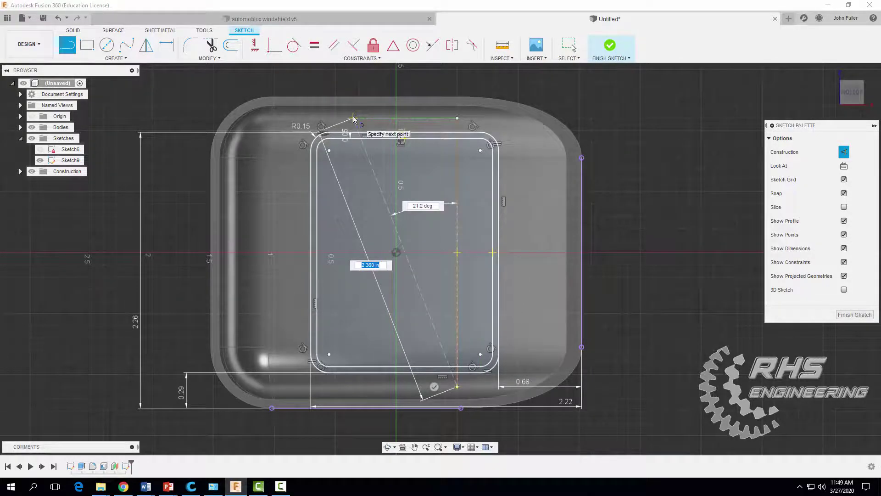
key("Escape")
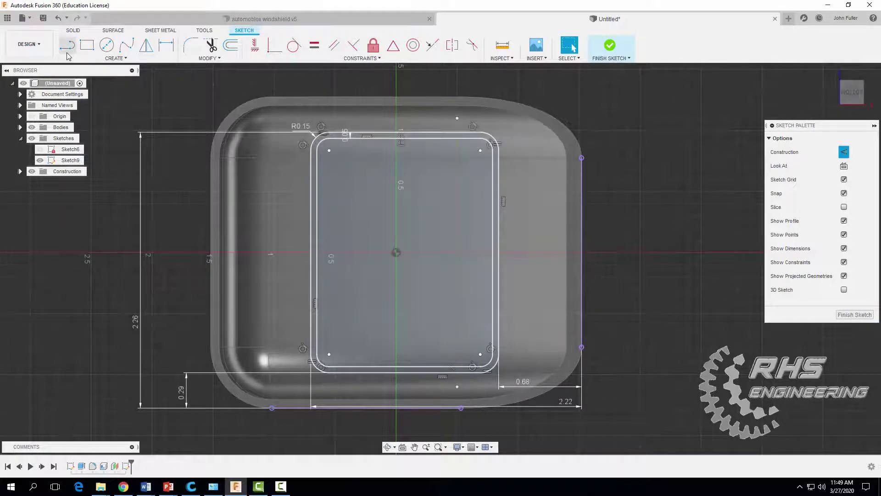
- Sketch a second vertical construction line about 2.2 in long through the left half of the rounded rectangle, level with the first
left_click(116, 58)
key("l")
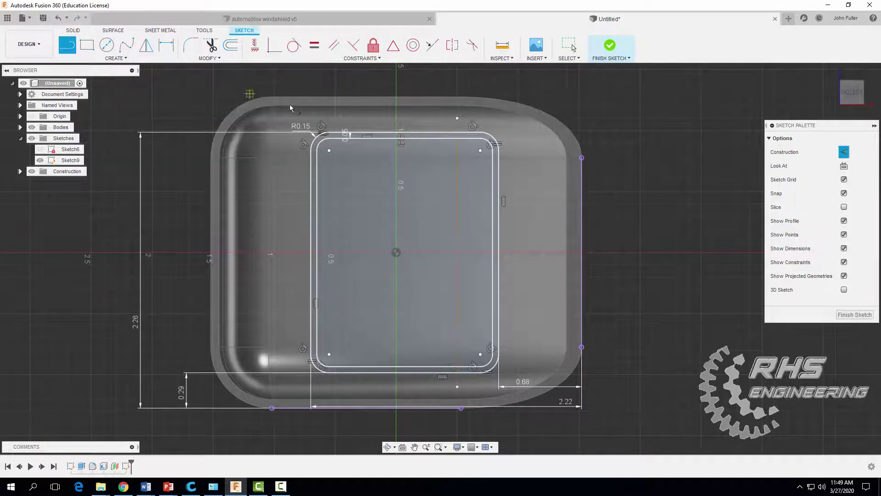
left_click(360, 120)
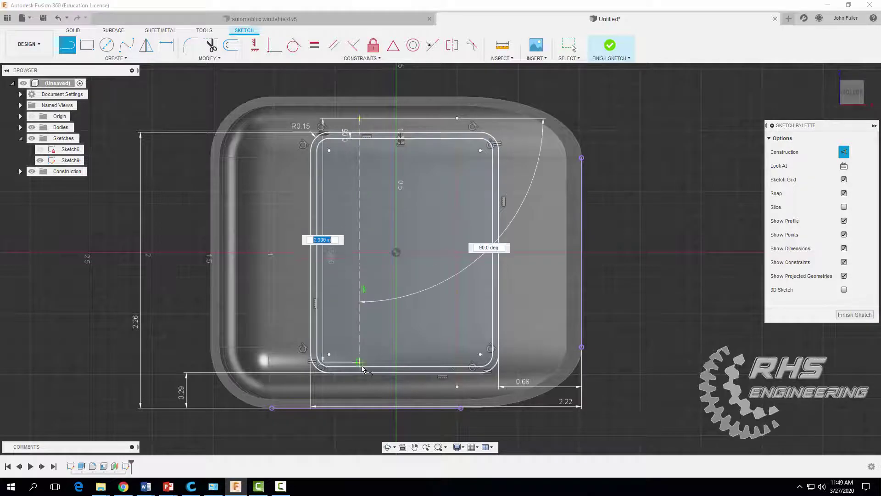
left_click(360, 387)
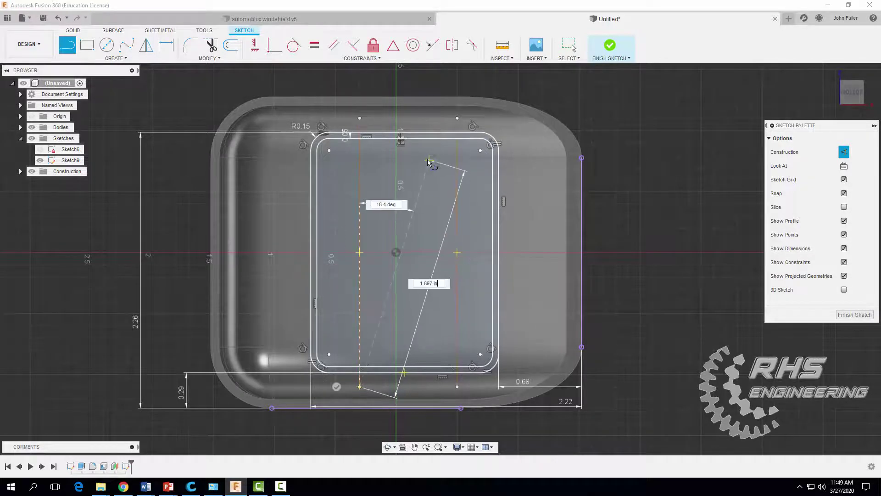
key("Escape")
- Sketch a horizontal construction line slightly above the origin, crossing both vertical lines and extending past the rounded rectangle's sides
left_click(68, 46)
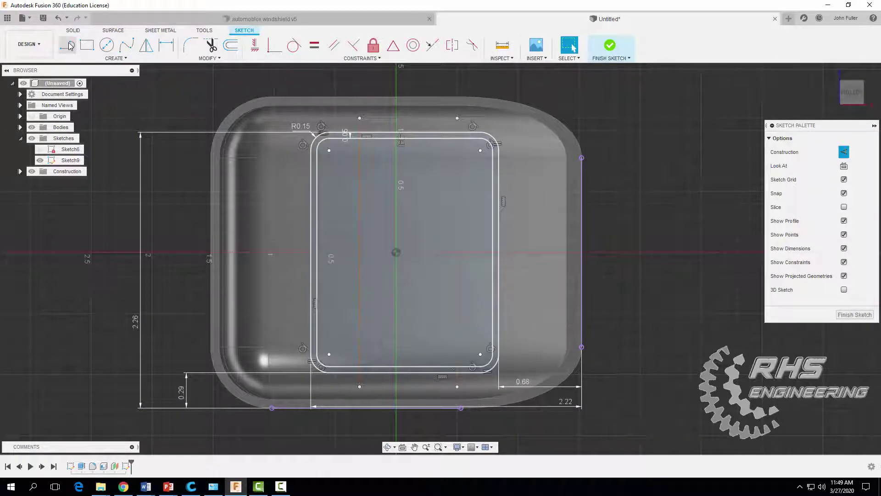
left_click(285, 239)
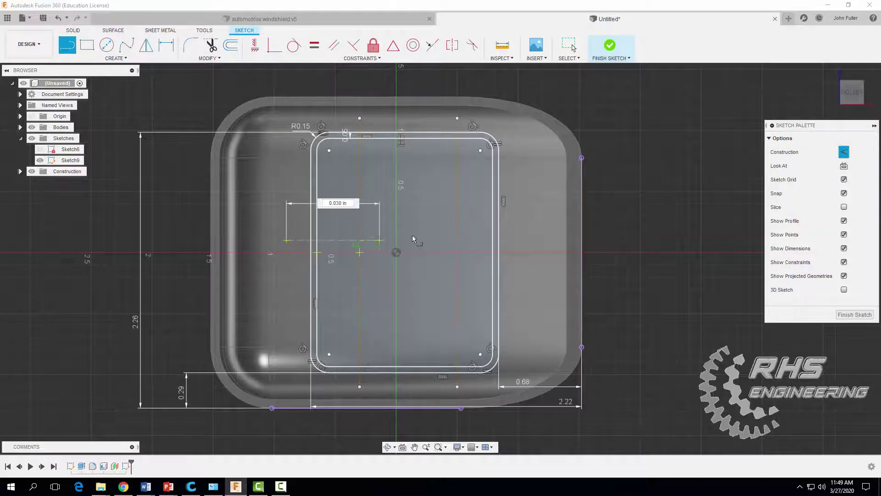
left_click(530, 239)
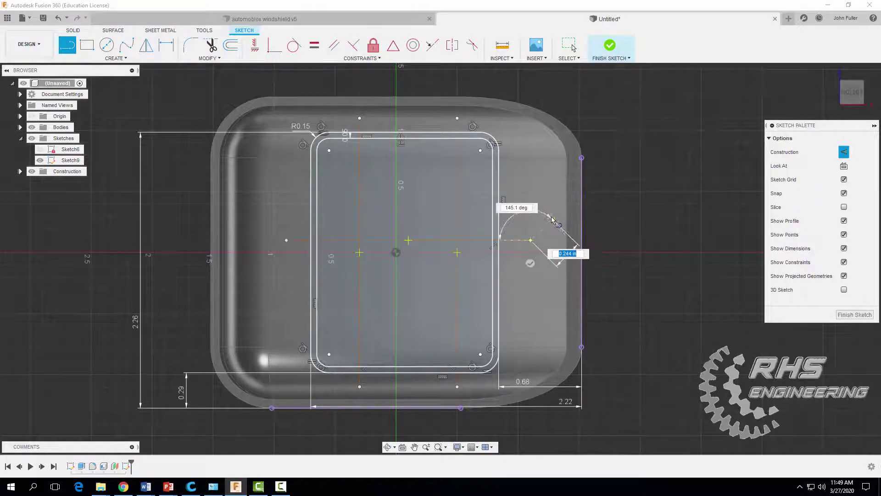
key("Escape")
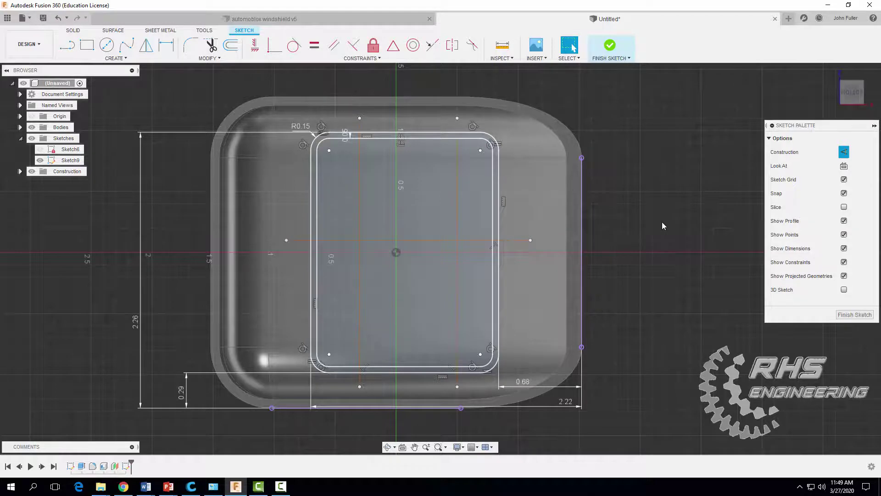
- Dimension the left vertical construction line 1.94 in from the body's projected right edge
middle_click_drag(662, 223, 651, 219)
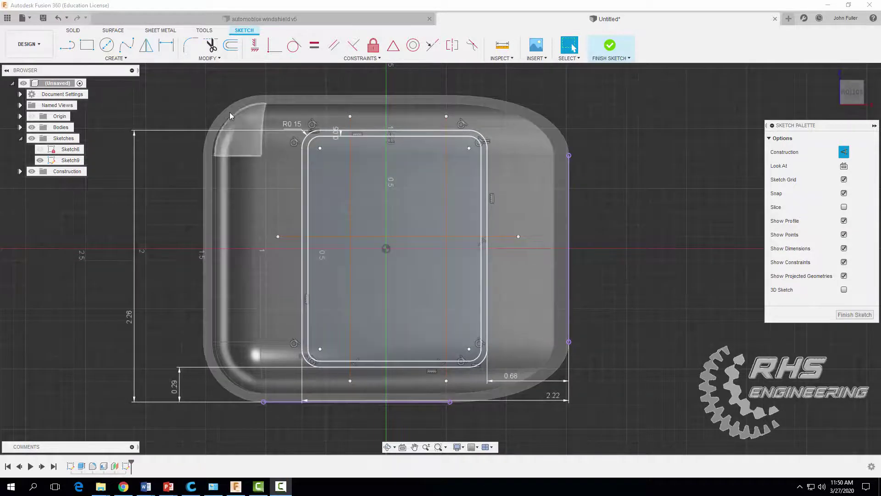
key("d")
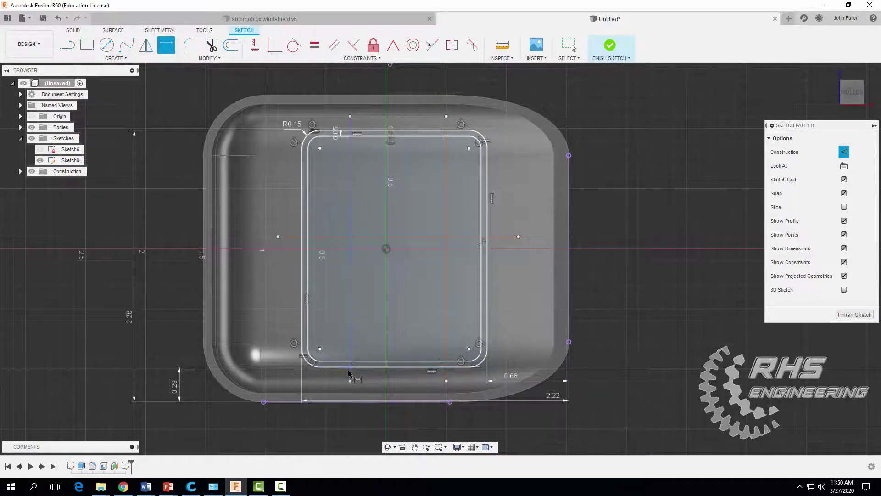
left_click(350, 373)
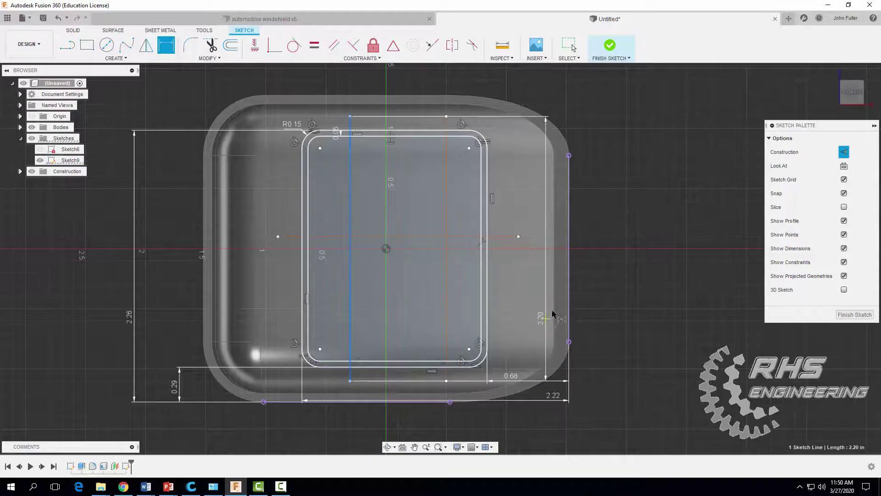
left_click(569, 304)
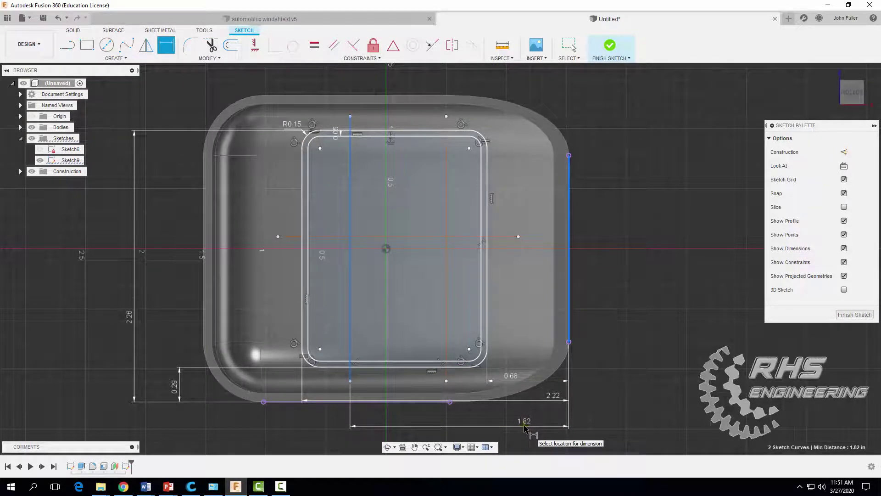
left_click(525, 428)
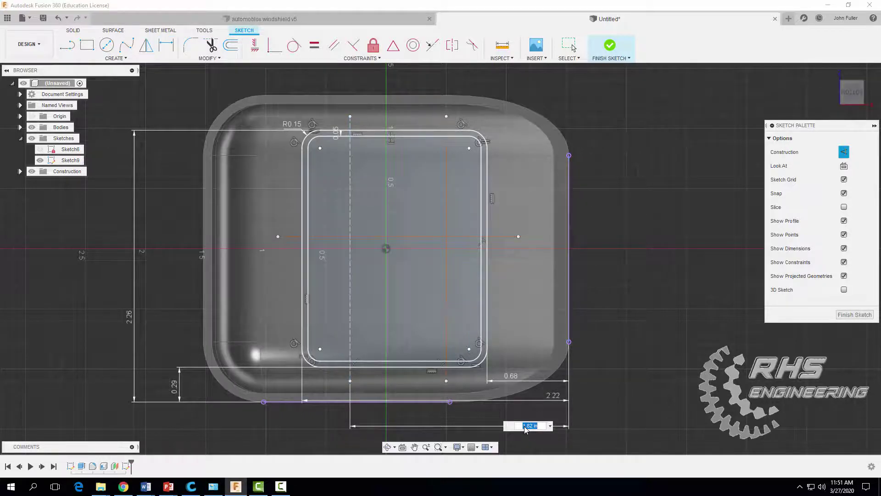
type("1.94")
key("Return")
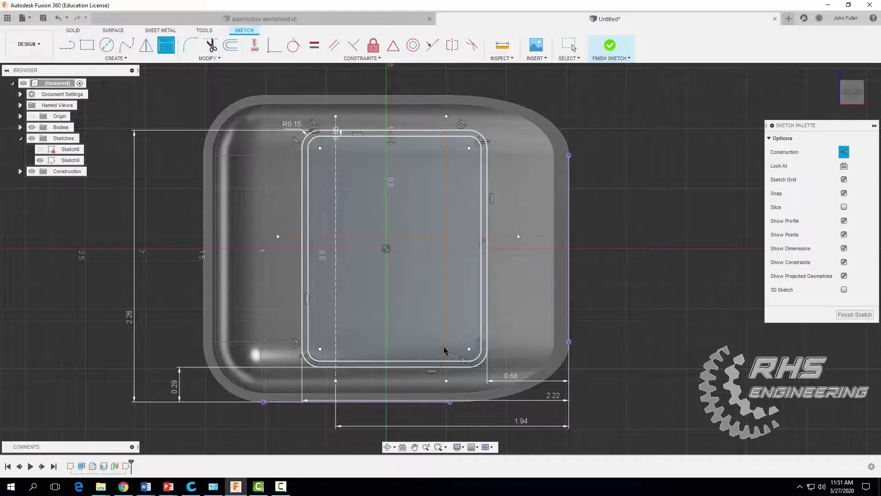
- Dimension the right vertical construction line 0.95 in from the body's projected right edge
left_click(447, 331)
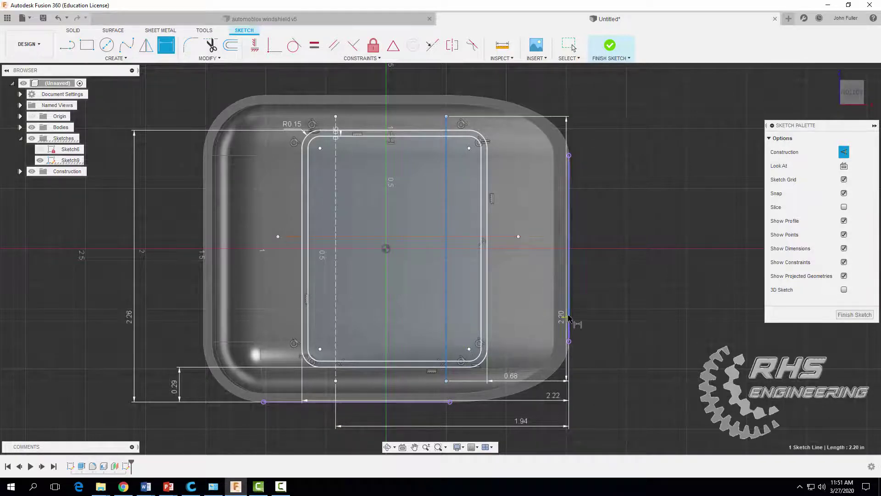
left_click(569, 331)
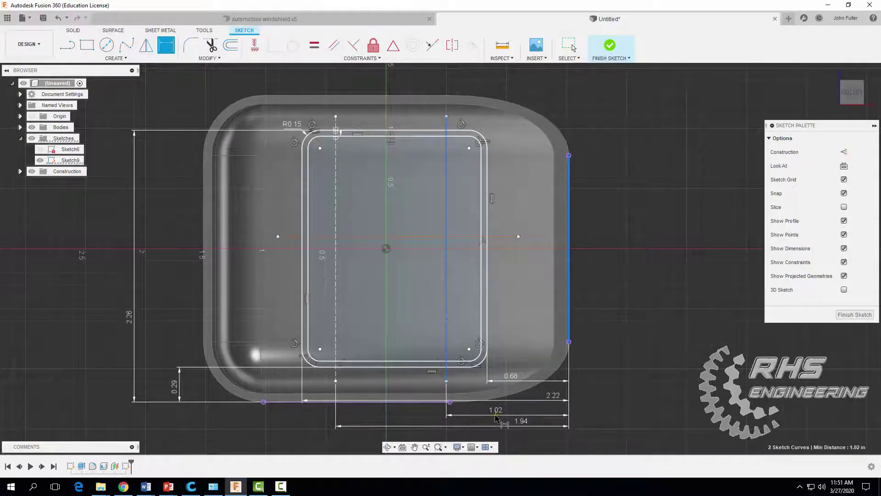
left_click(495, 415)
type("1.95")
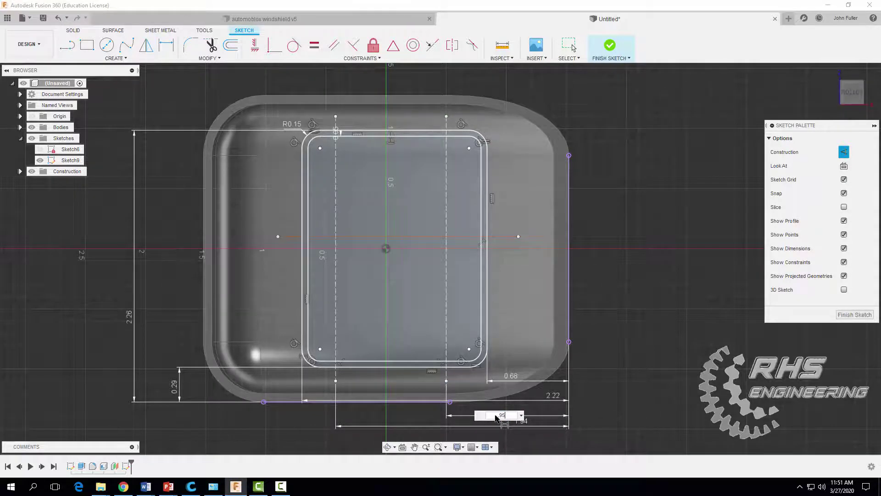
key("Return")
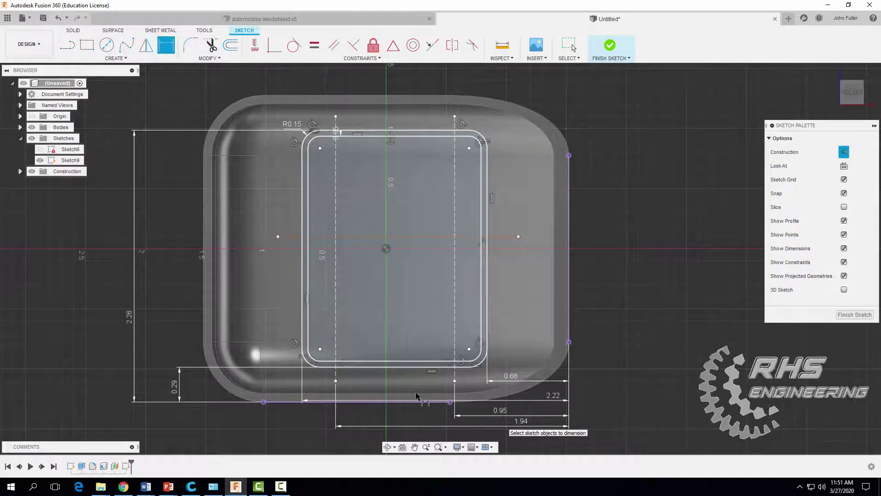
- Dimension the horizontal construction line 1.28 in from the body's projected bottom edge
left_click(284, 237)
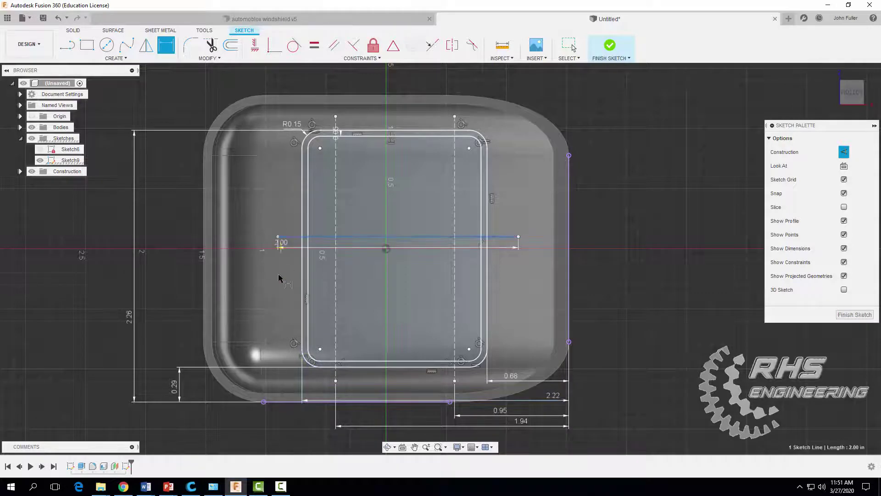
left_click(287, 402)
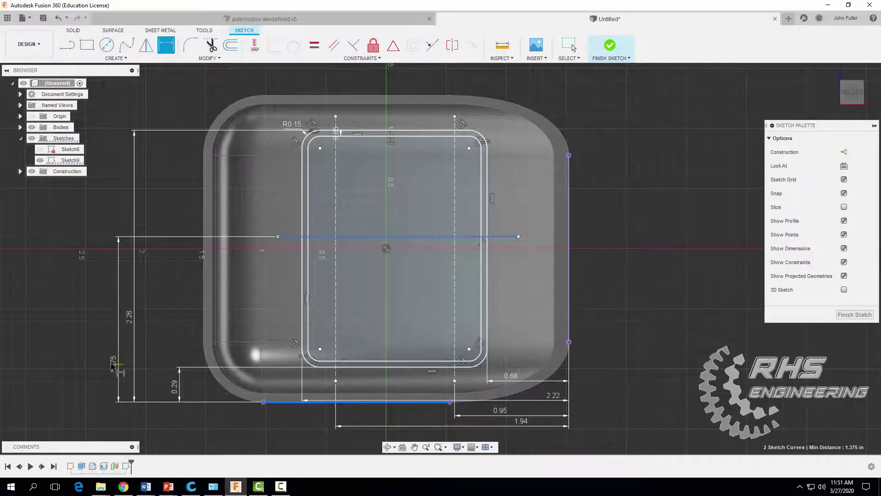
left_click(155, 364)
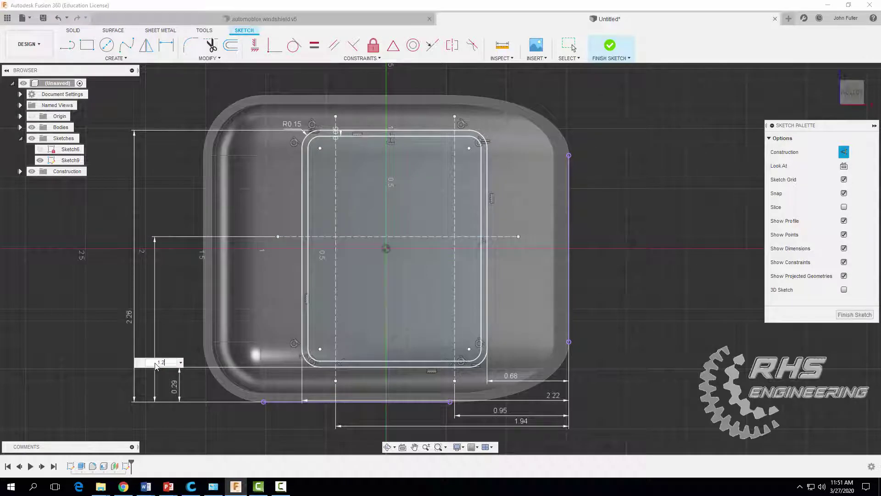
key("Return")
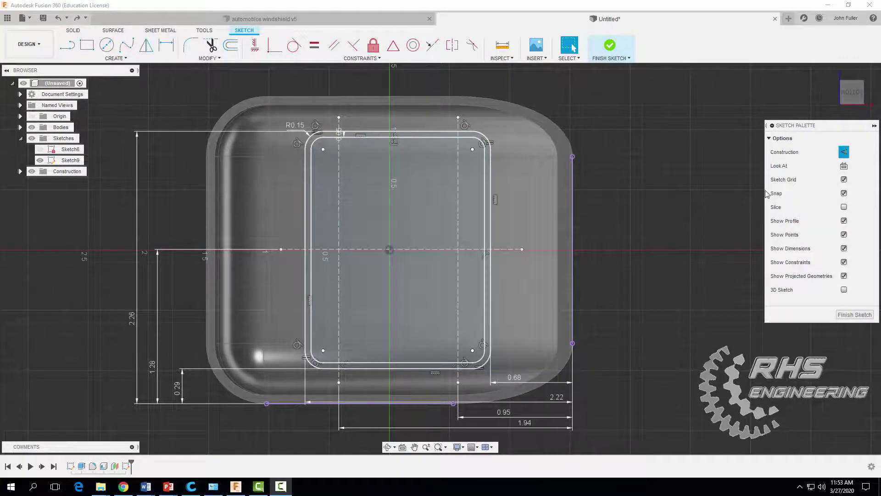
- With construction mode off, sketch a rectangle about 0.06 by 0.055 in on the outline's upper outer edge, straddling the left vertical construction line
left_click(844, 152)
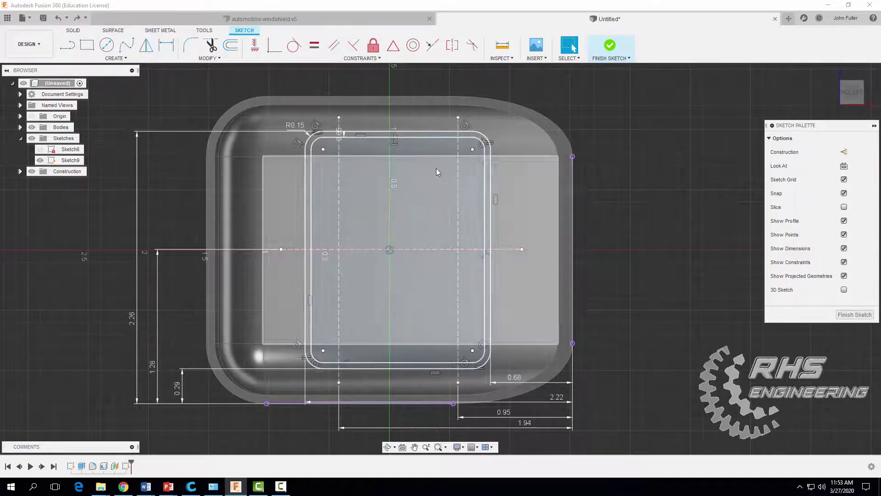
scroll(376, 165, "up", 5)
scroll(363, 163, "up", 5)
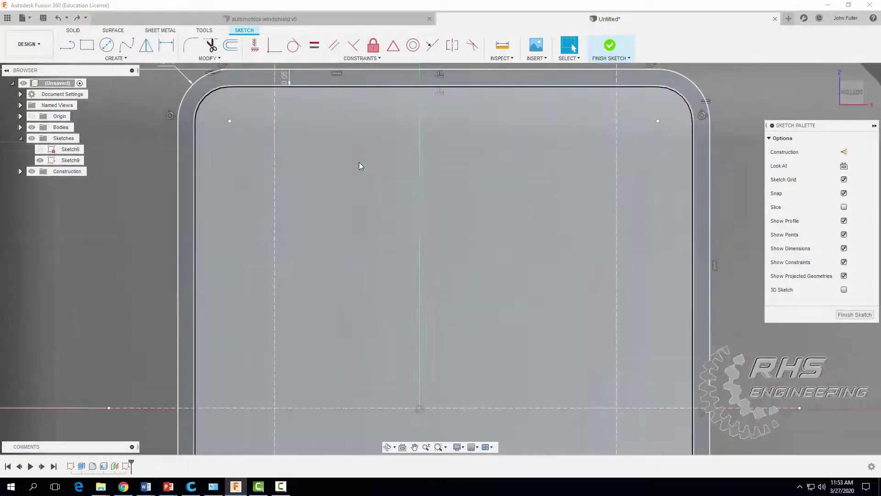
scroll(321, 192, "down", 5)
scroll(389, 330, "up", 2)
scroll(354, 323, "up", 2)
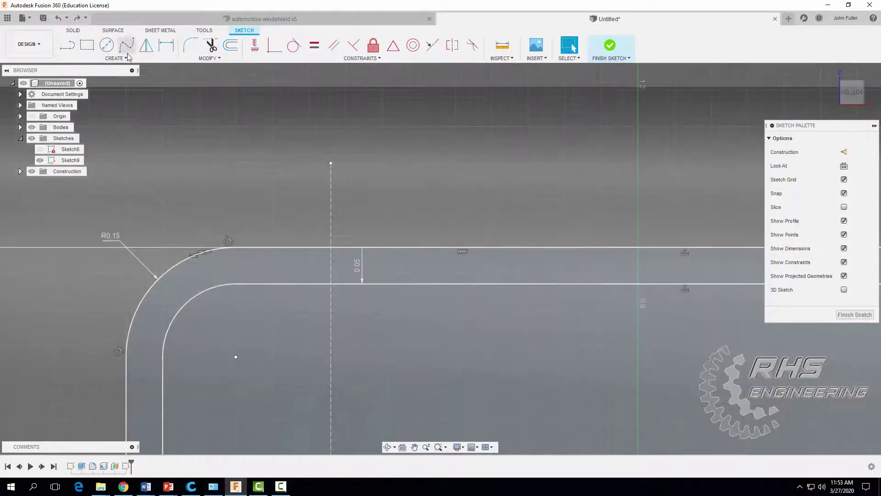
left_click(86, 45)
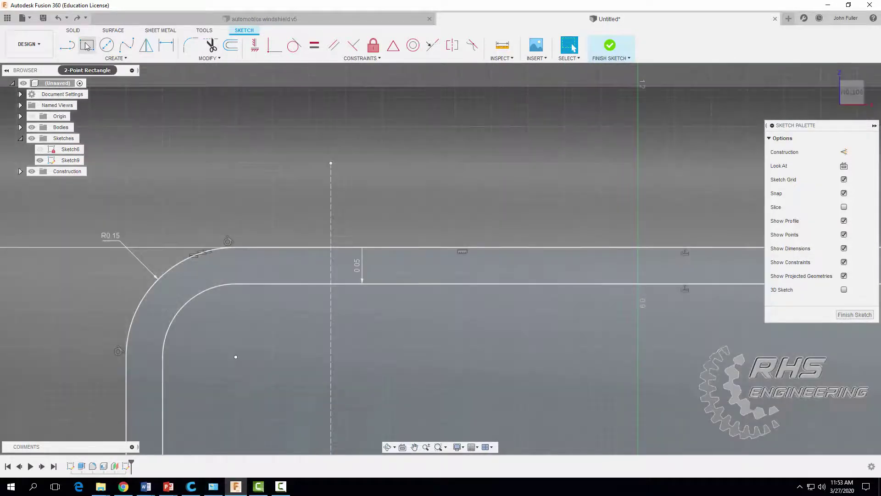
left_click(87, 45)
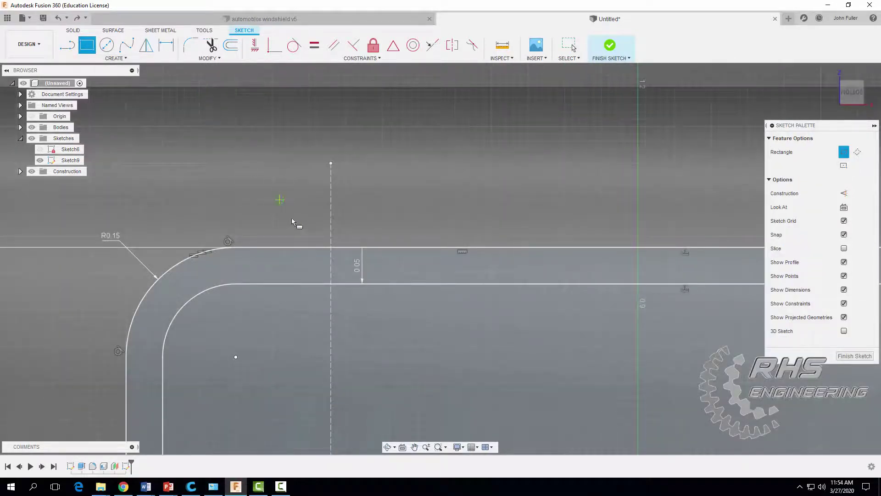
scroll(298, 230, "up", 1)
scroll(301, 232, "up", 1)
left_click(312, 251)
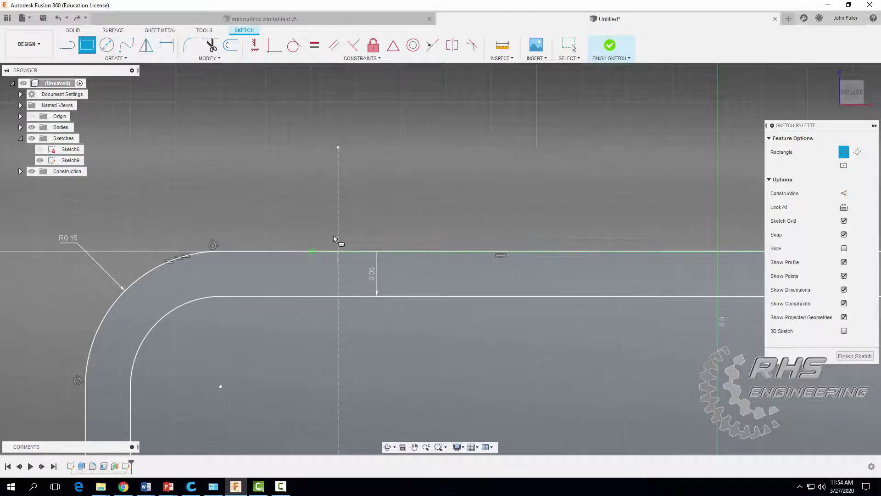
left_click(368, 201)
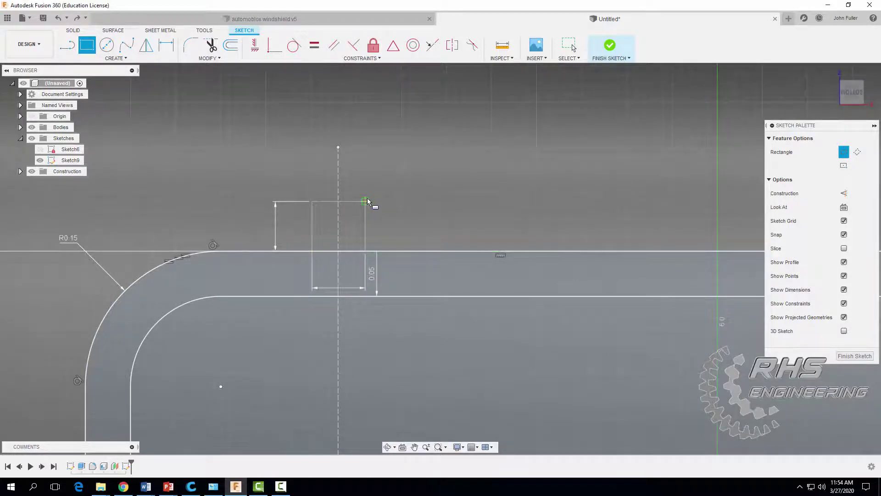
- Dimension the small rectangle's left side 0.025 in from the vertical construction line
left_click(167, 46)
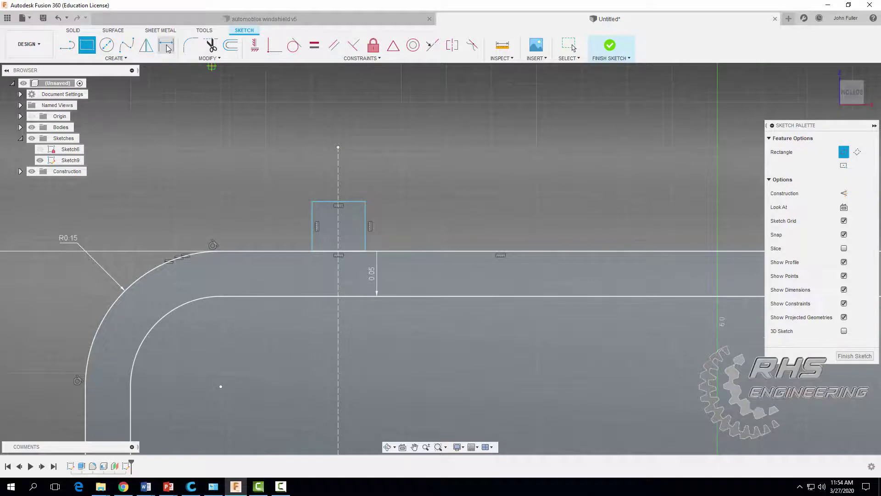
left_click(312, 218)
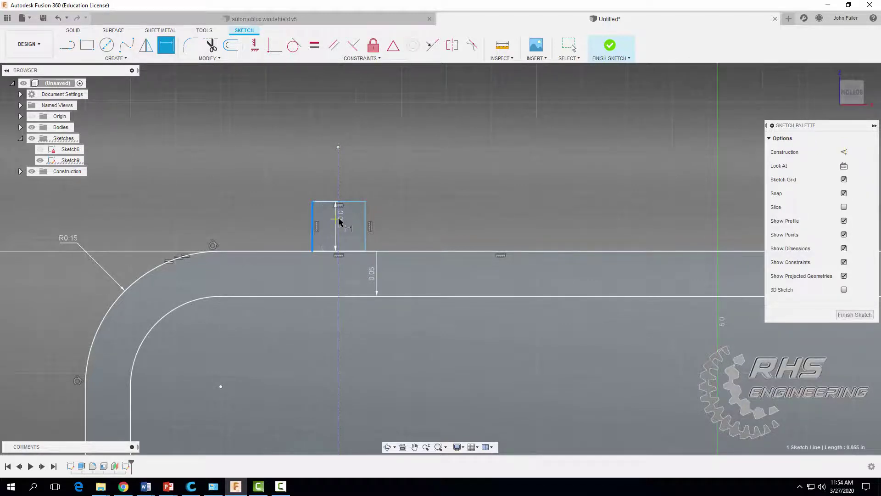
left_click(338, 177)
left_click(324, 185)
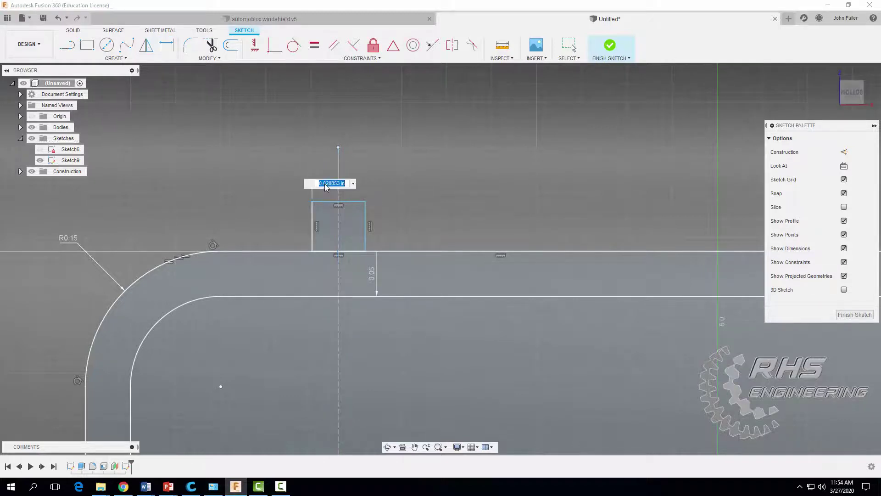
key("BackSpace")
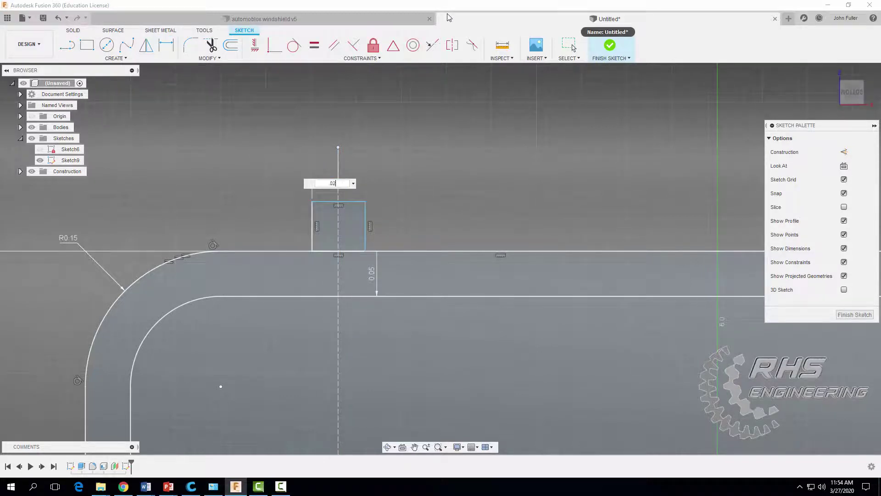
type(".025")
key("Return")
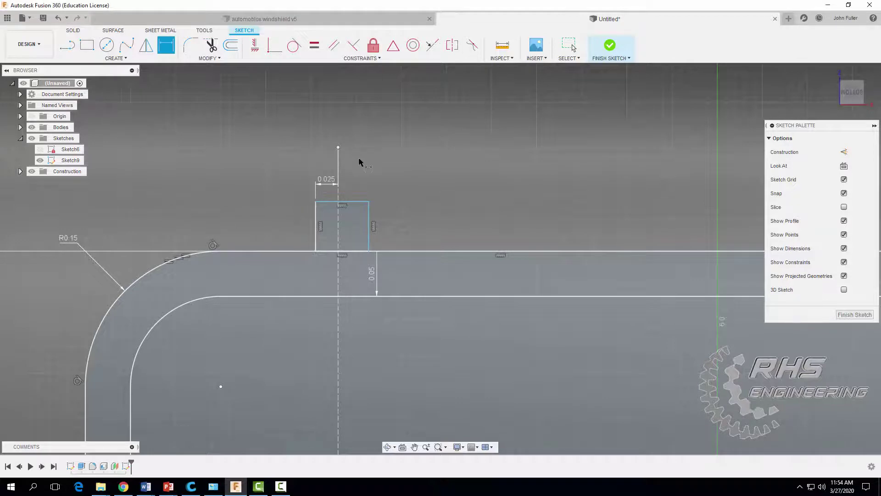
- Dimension the small rectangle's right side 0.025 in from the vertical construction line
left_click(370, 217)
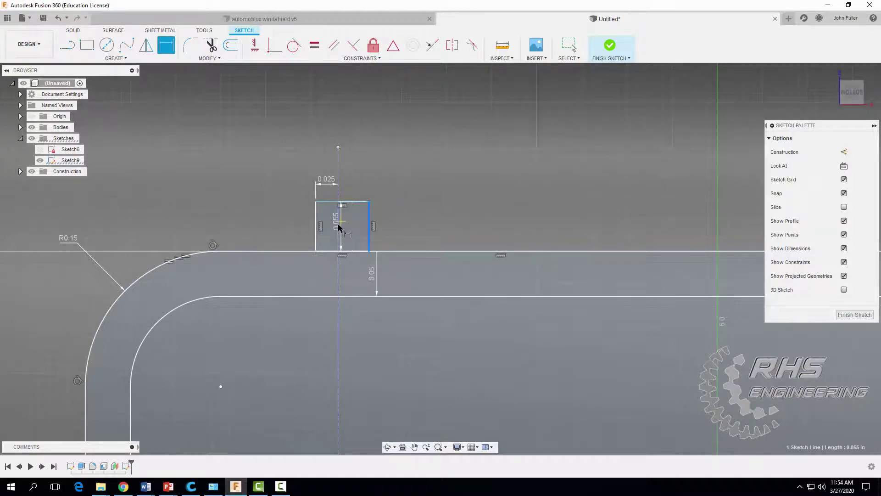
left_click(338, 232)
left_click(356, 186)
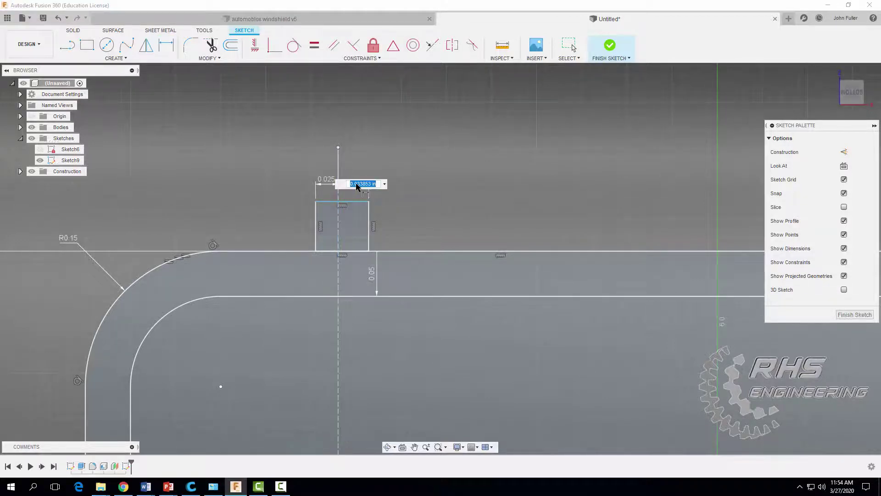
type(".025")
key("Return")
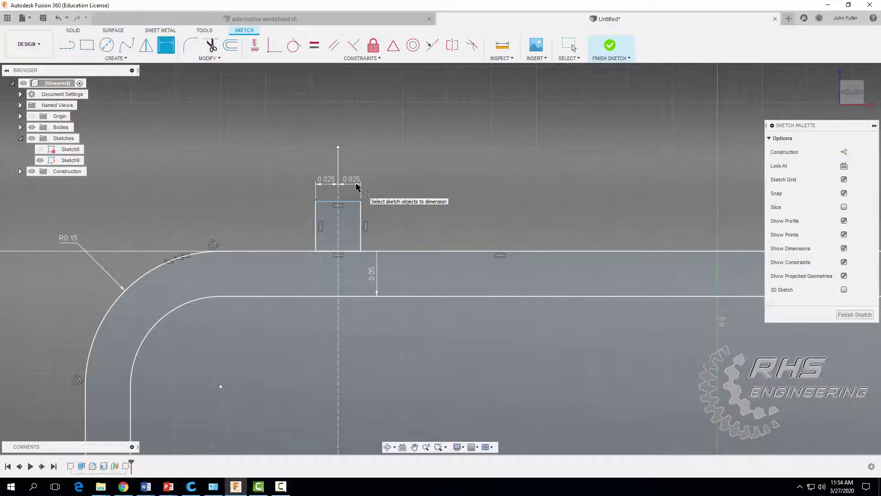
- Dimension the small rectangle's height as 0.04 in above the rounded outline's upper edge
left_click(327, 202)
left_click(327, 251)
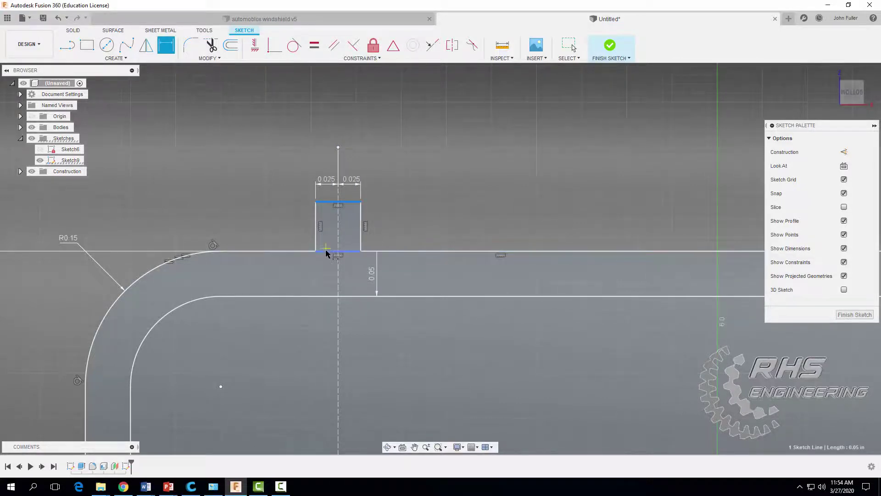
left_click(294, 230)
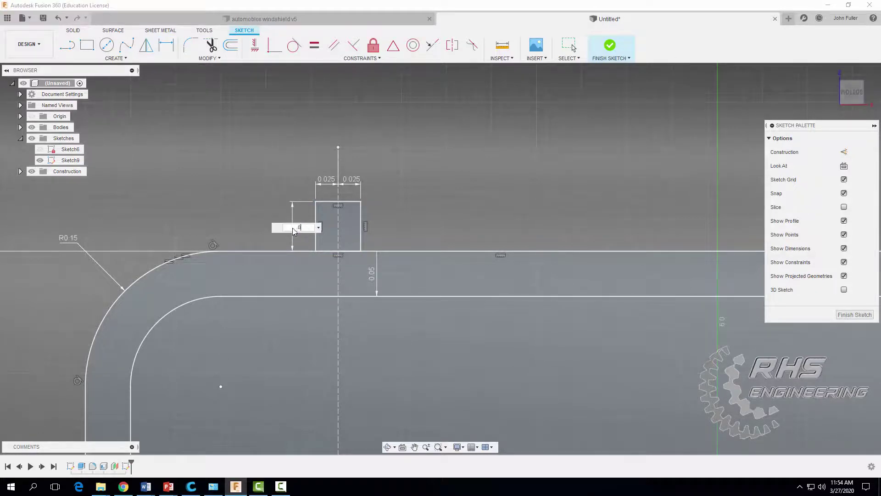
type(".04")
key("Return")
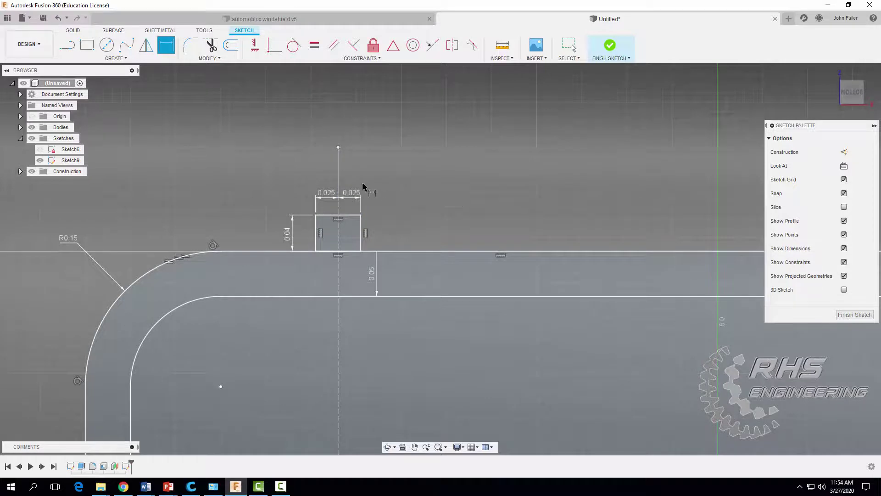
- Trim away the line segments at the base of the small rectangle on the left vertical construction line, opening it into the outline
left_click(211, 46)
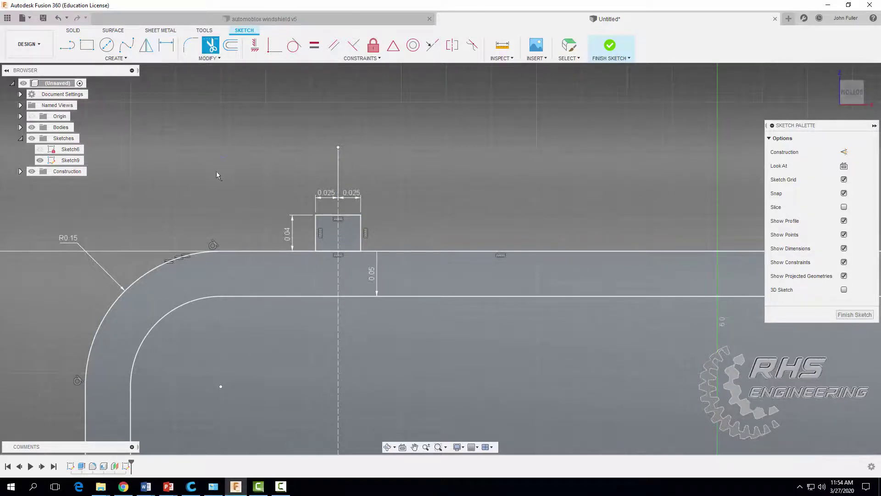
left_click(326, 250)
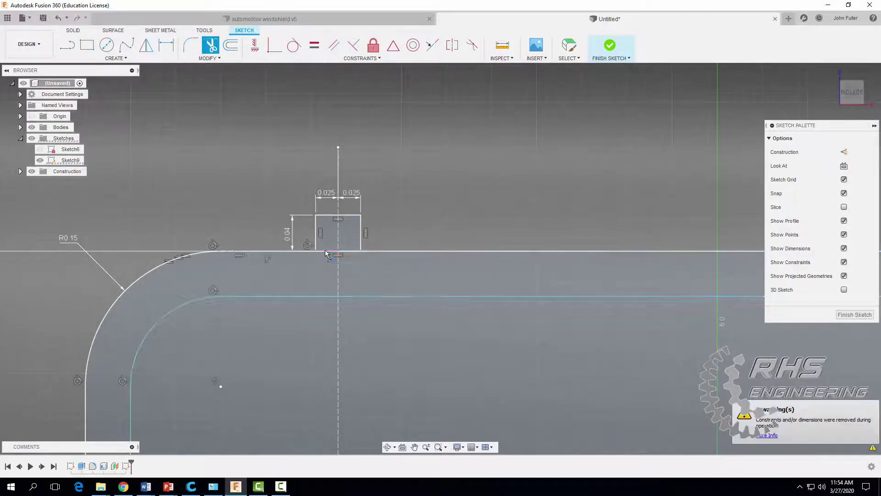
left_click(349, 252)
left_click(326, 251)
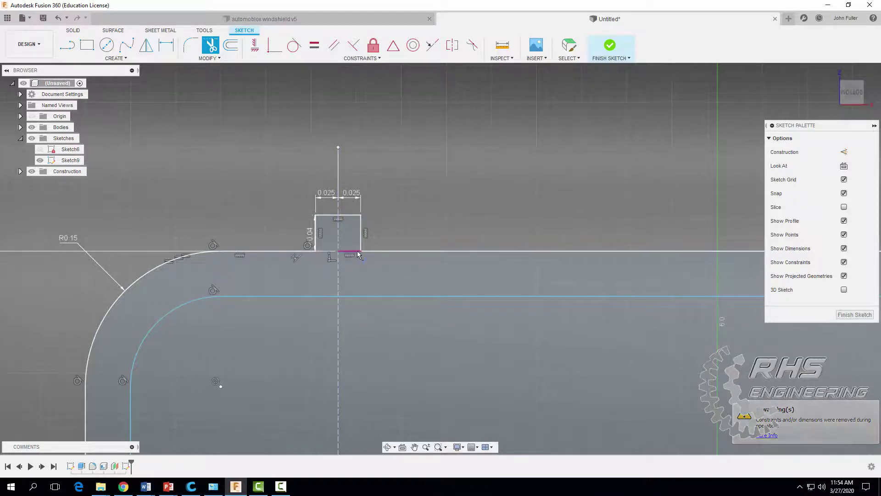
left_click(350, 251)
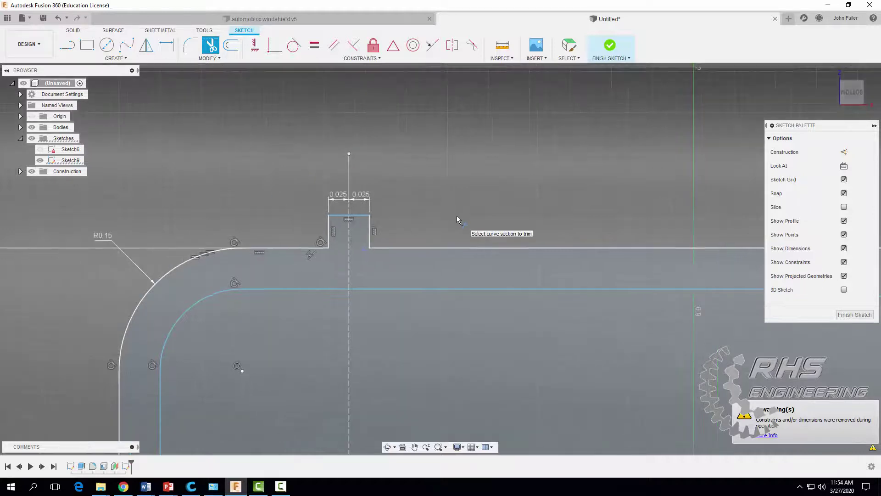
- Sketch a rectangle about 0.06 by 0.055 in on the outline's upper outer edge, straddling the right vertical construction line
scroll(461, 230, "down", 1)
scroll(465, 238, "down", 4)
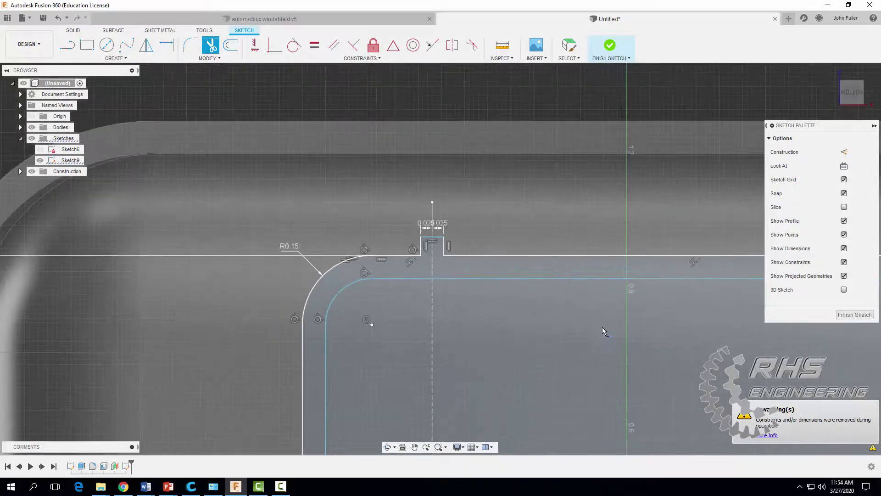
mouse_move(602, 326)
middle_mouse_down()
mouse_move(384, 228)
mouse_move(337, 166)
middle_mouse_up()
scroll(526, 132, "down", 3)
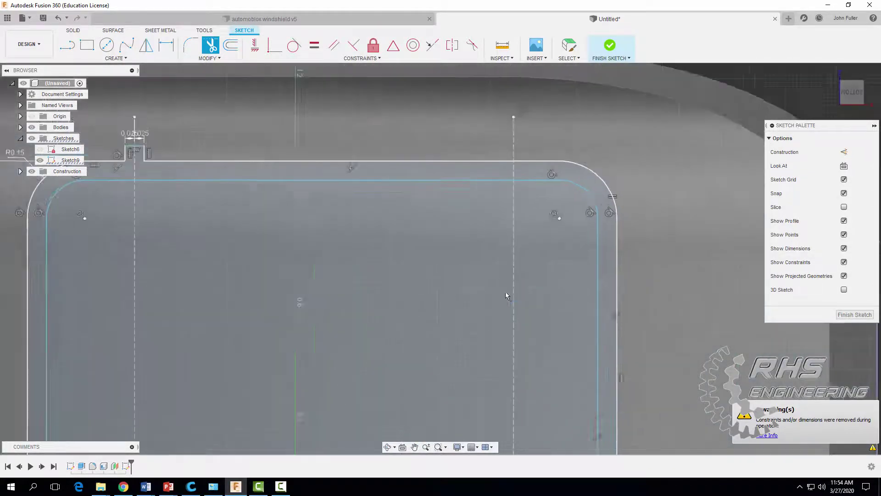
scroll(511, 312, "down", 2)
middle_click_drag(466, 309, 544, 58)
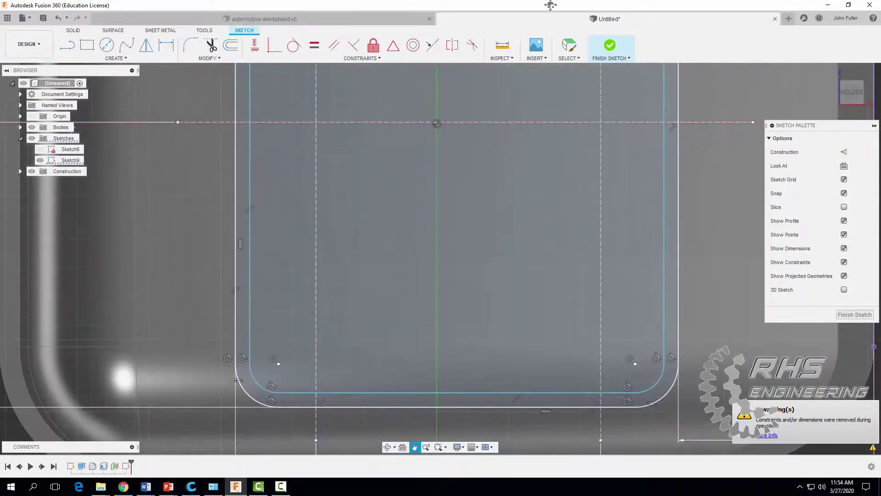
key("t")
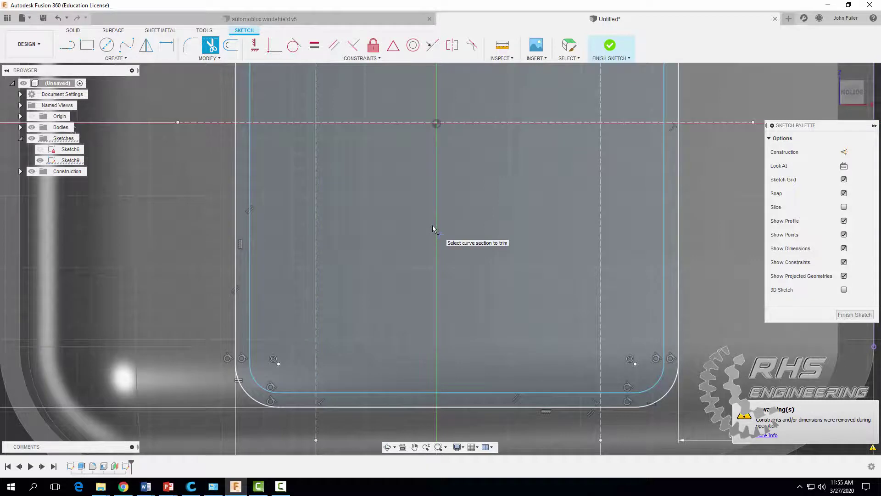
mouse_move(576, 183)
middle_mouse_down()
mouse_move(521, 209)
mouse_move(510, 229)
mouse_move(502, 335)
middle_mouse_up()
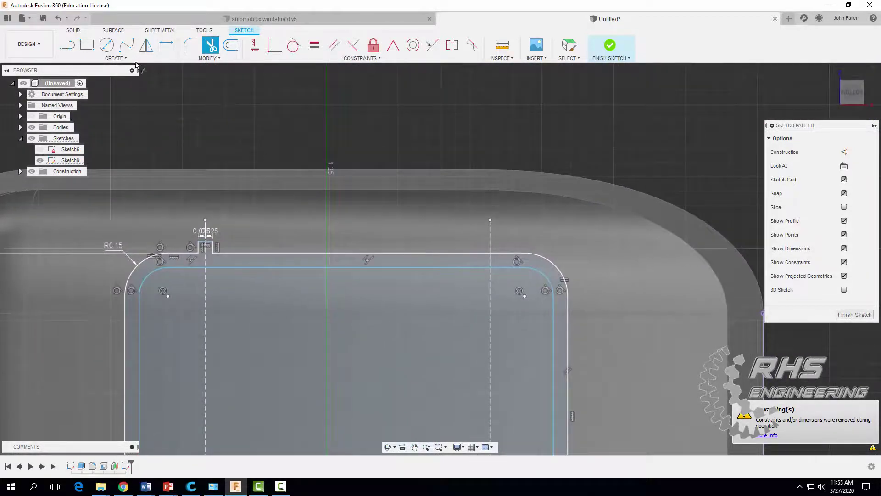
key("r")
scroll(519, 260, "up", 5)
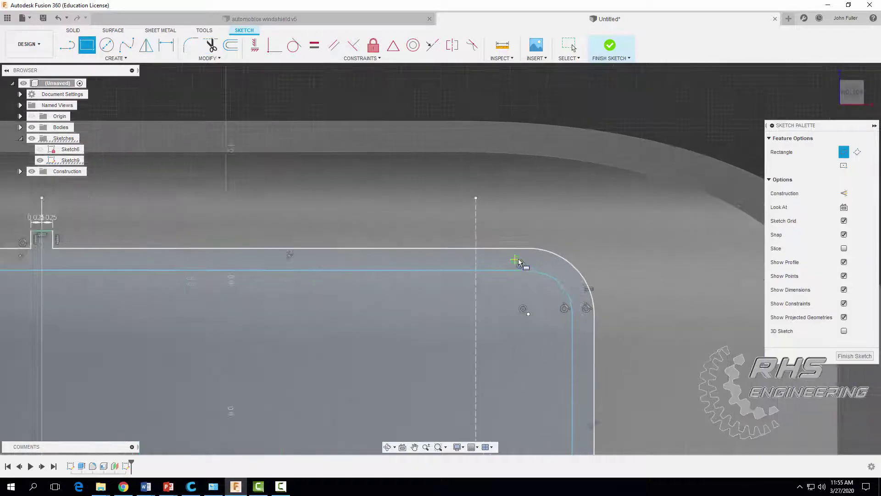
left_click(433, 242)
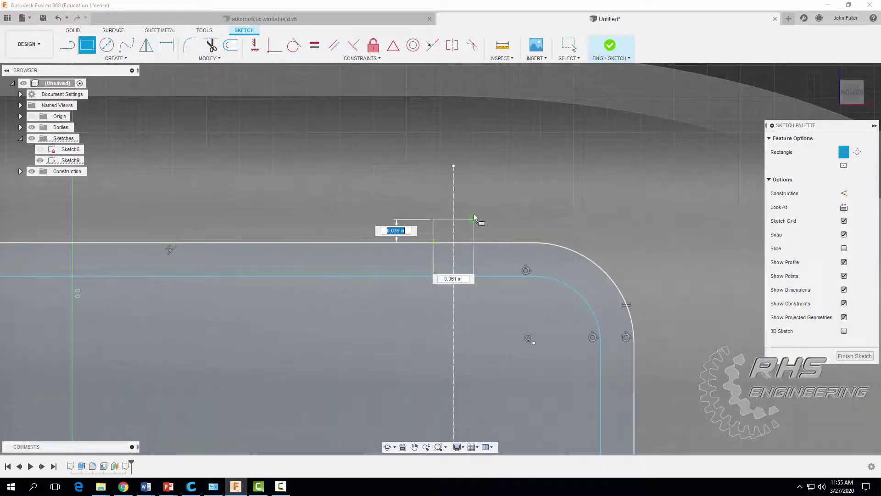
left_click(474, 206)
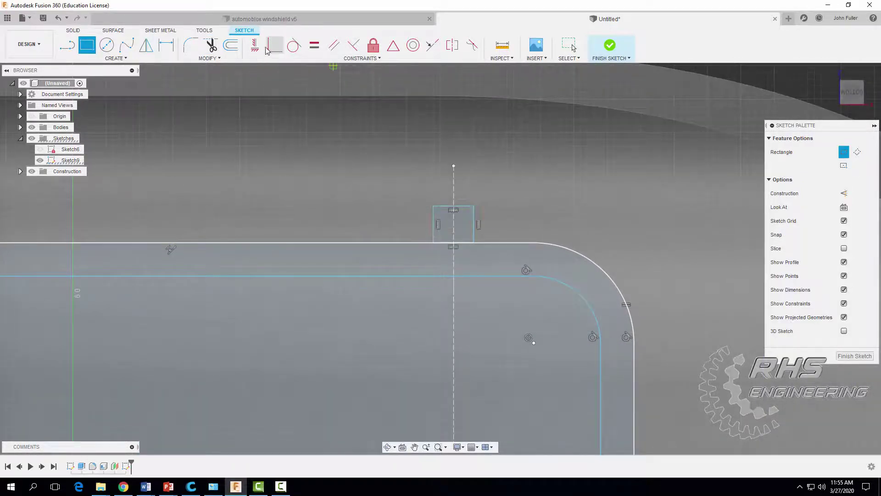
- Dimension the new rectangle's left side 0.025 in from the right vertical construction line
left_click(166, 45)
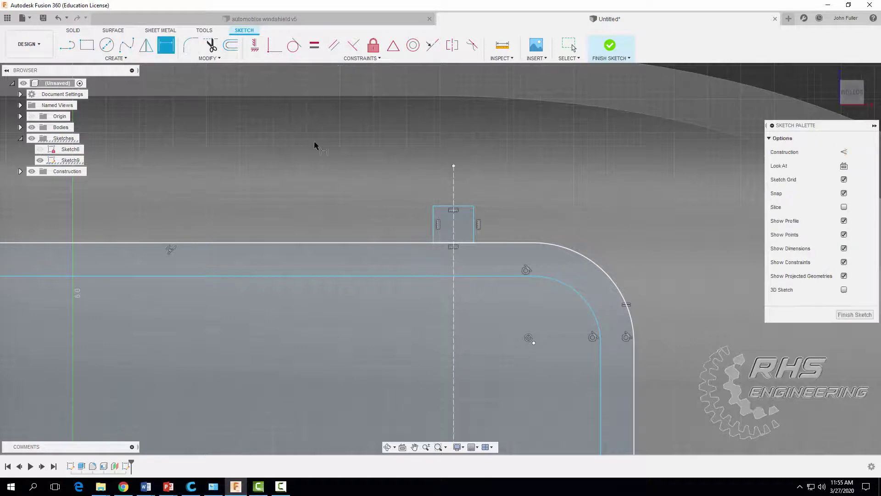
left_click(434, 221)
left_click(453, 191)
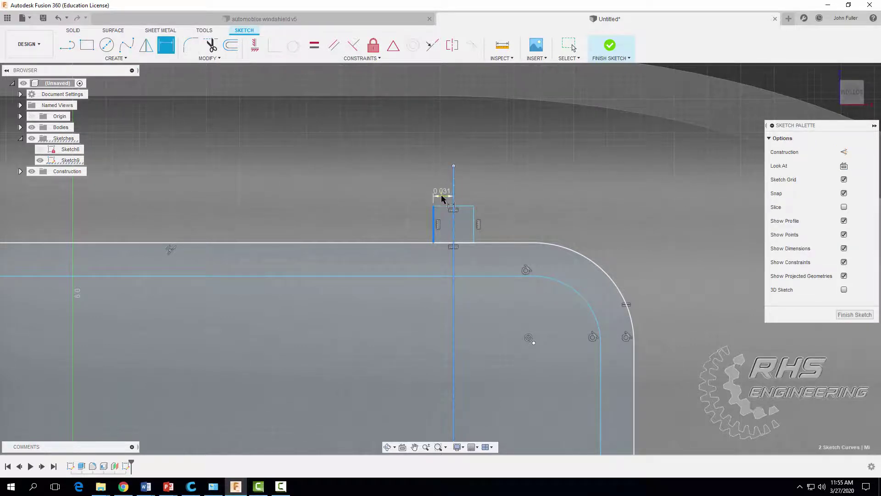
left_click(441, 198)
type(".025")
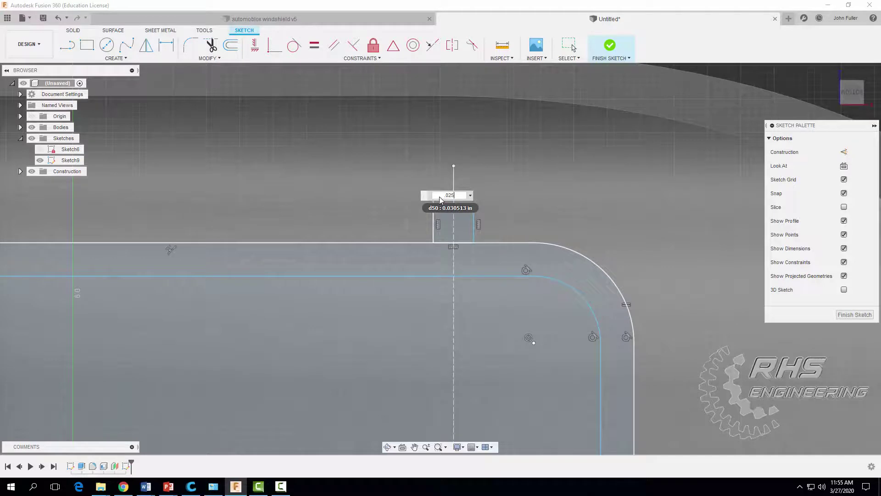
key("Return")
- Dimension the new rectangle's right side 0.025 in from the right vertical construction line
left_click(478, 225)
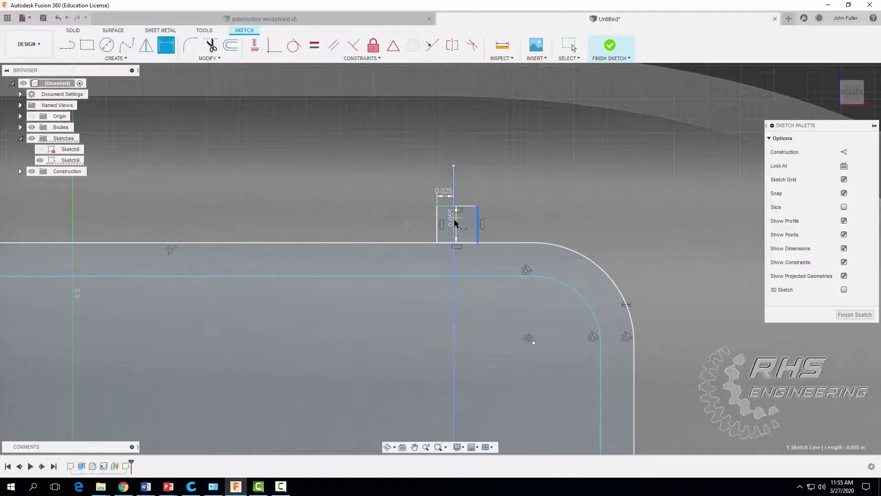
left_click(454, 223)
left_click(463, 192)
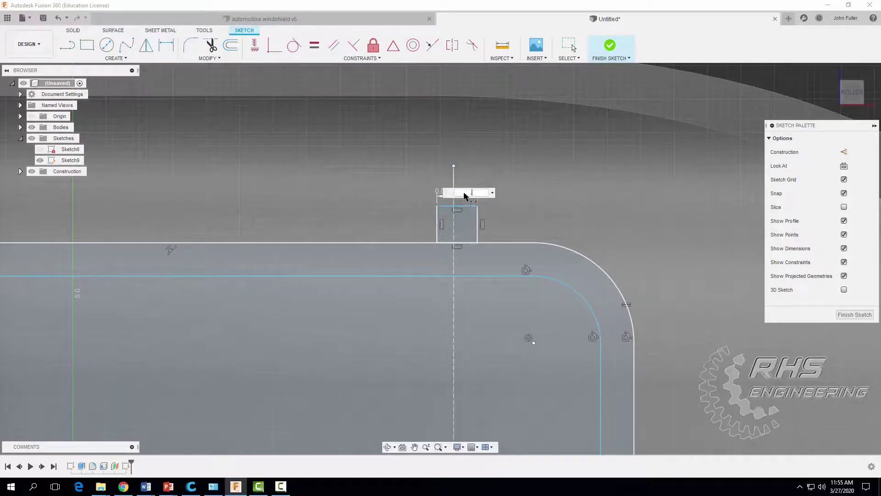
type(".025")
key("Return")
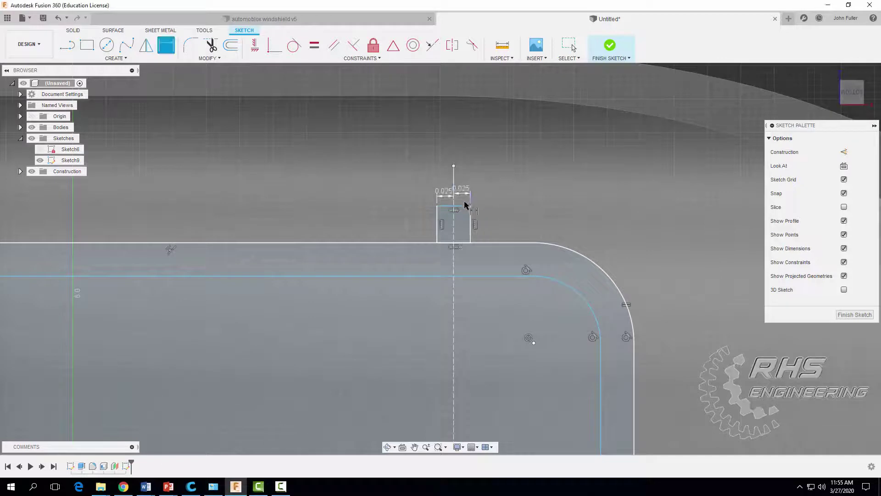
- Dimension the second upper rectangle's height as 0.04 in above the outline's upper edge
left_click(463, 206)
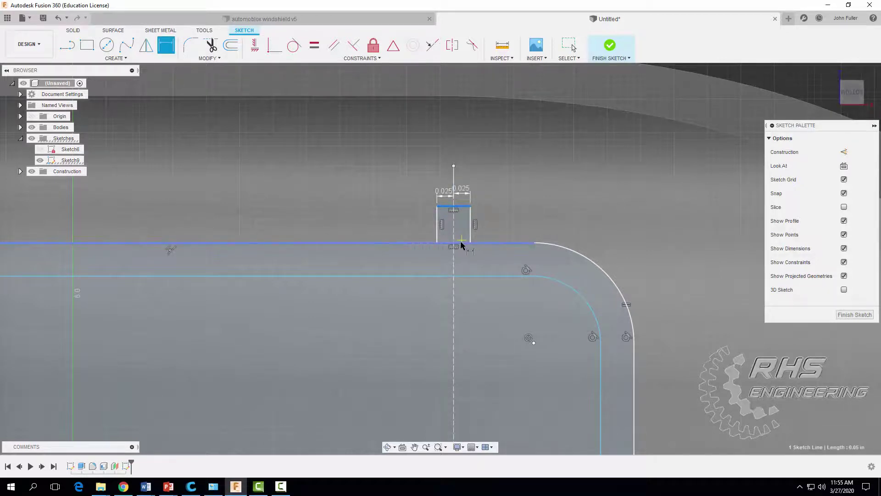
left_click(426, 242)
left_click(412, 224)
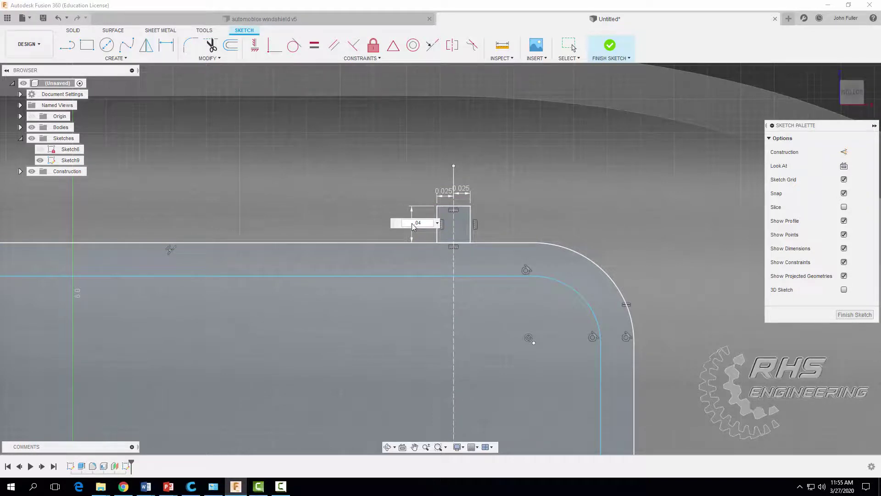
type(".04")
key("Return")
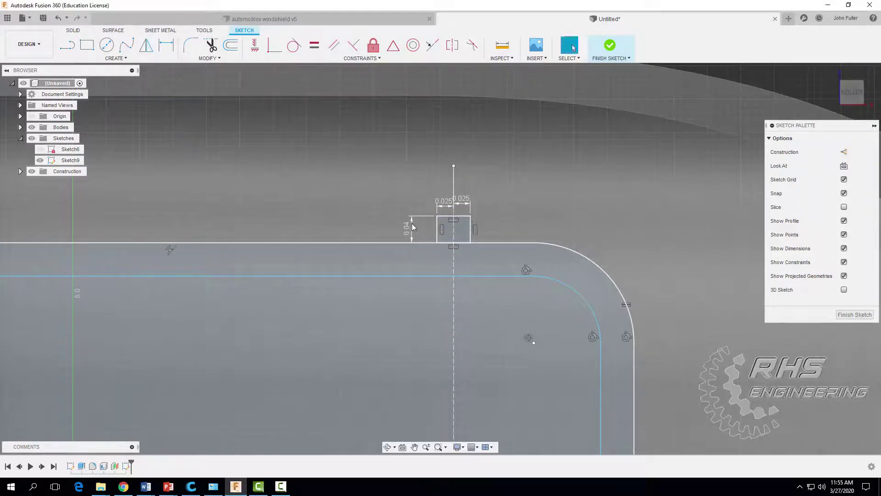
- Trim the line segments at the base of the second upper rectangle so the tab opens into the outline
left_click(212, 45)
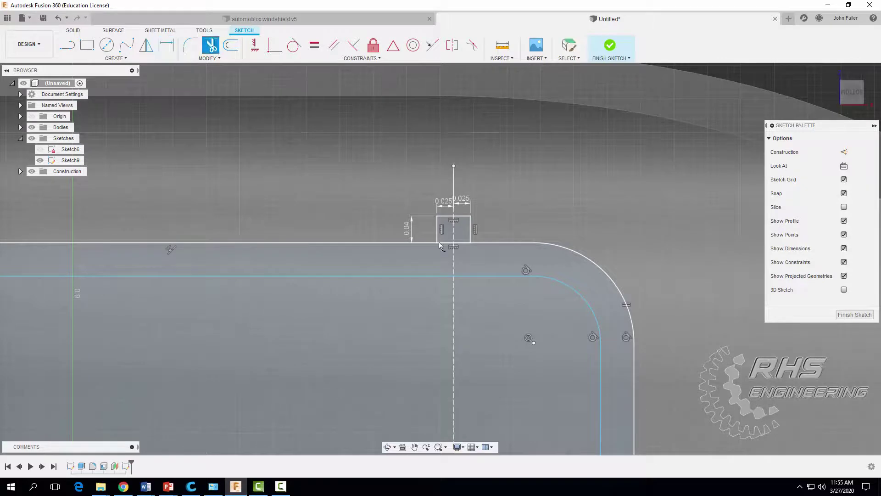
left_click(444, 242)
left_click(463, 243)
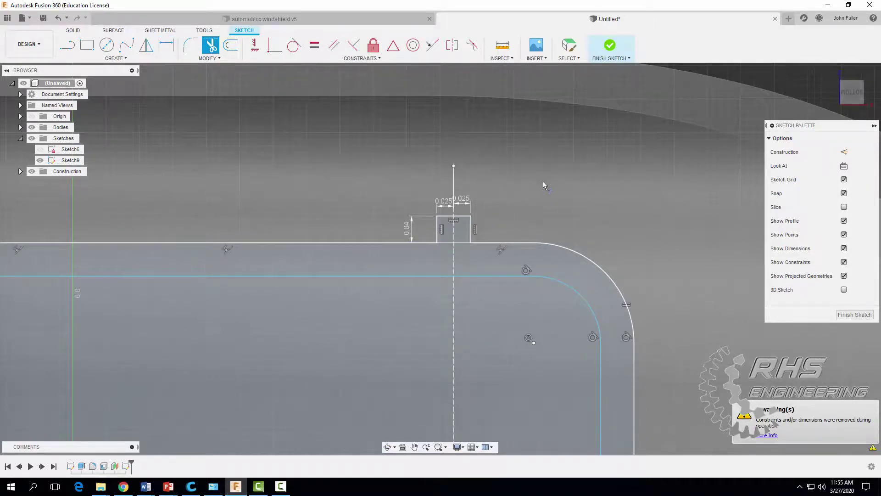
scroll(543, 181, "up", 1)
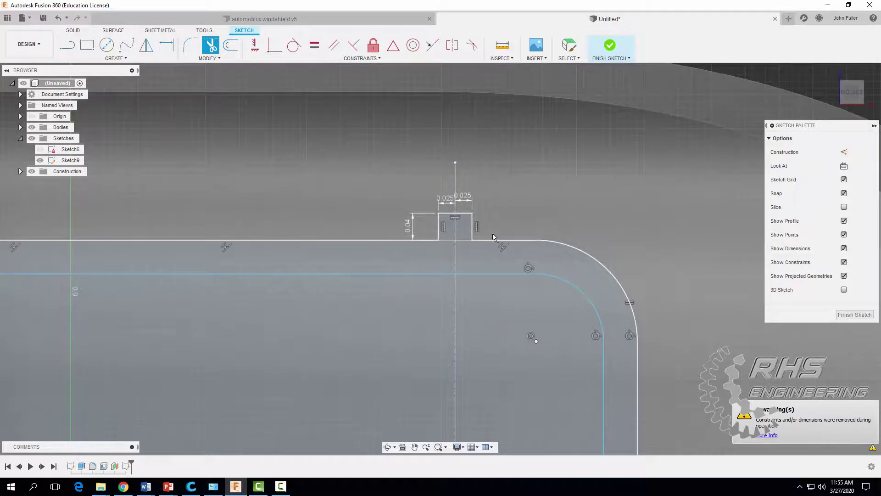
key("Escape")
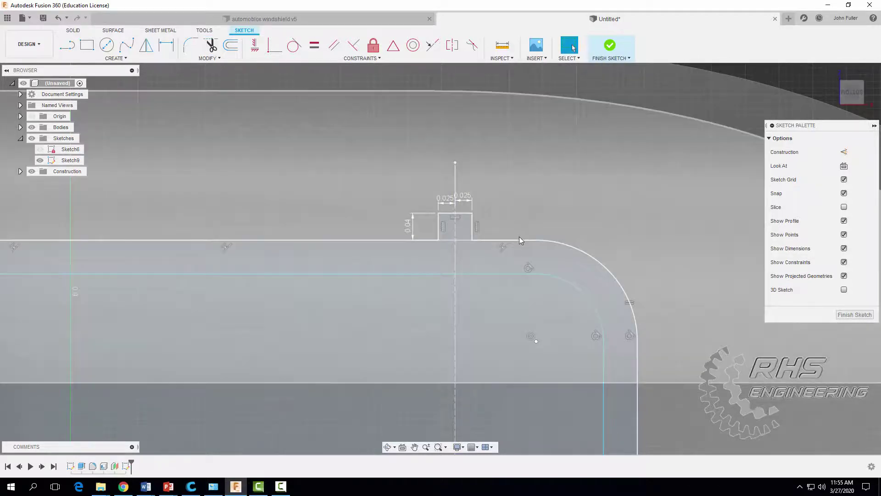
- Sketch a rectangle about 0.06 by 0.055 in against the outline's right outer edge, straddling the horizontal construction line
scroll(519, 236, "down", 3)
scroll(570, 404, "up", 10)
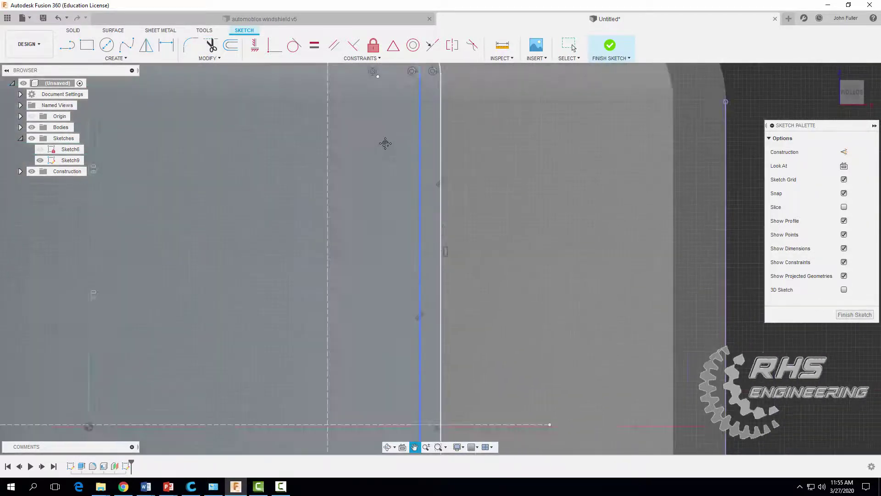
scroll(425, 395, "up", 2)
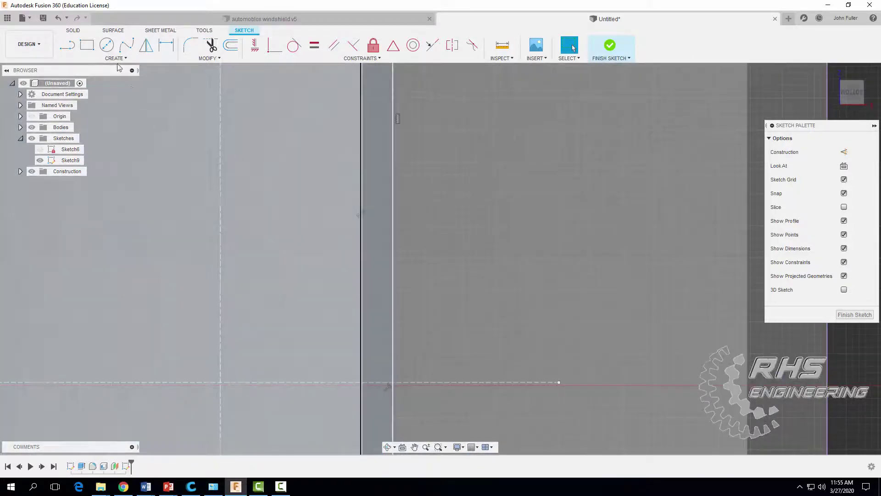
key("r")
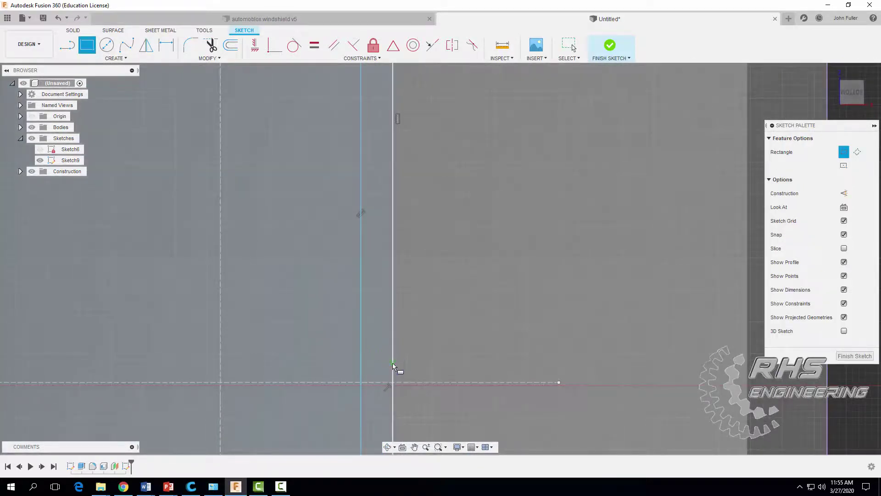
left_click(393, 363)
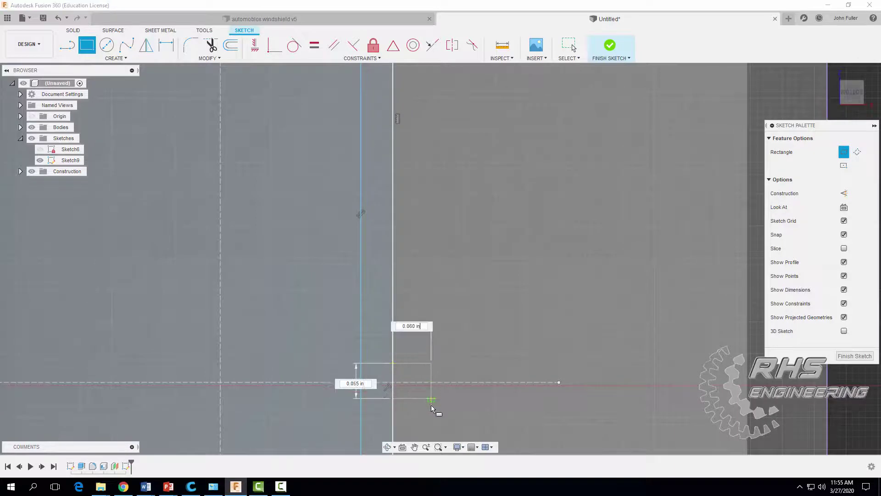
left_click(431, 398)
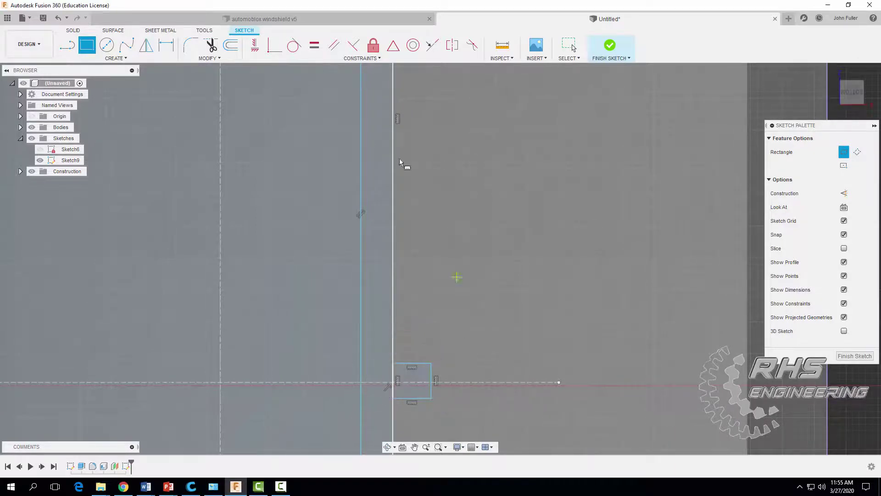
- Dimension the side rectangle's upper edge 0.025 in from the horizontal construction line
key("d")
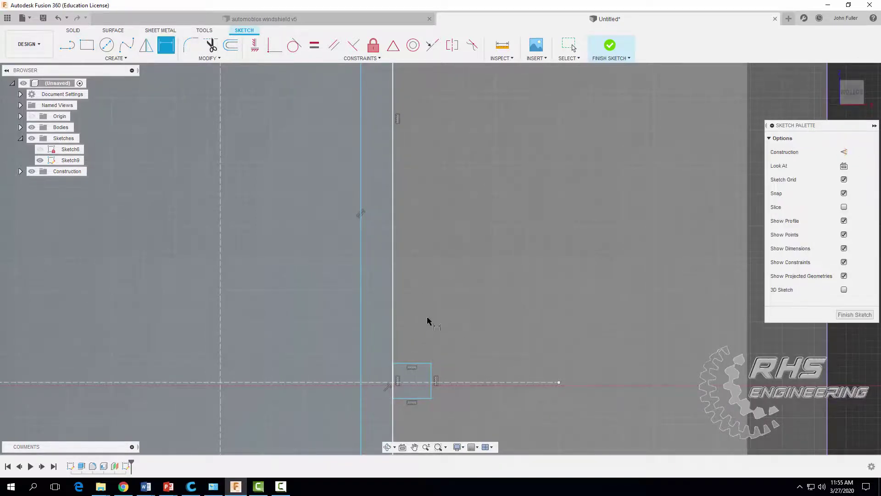
left_click(424, 366)
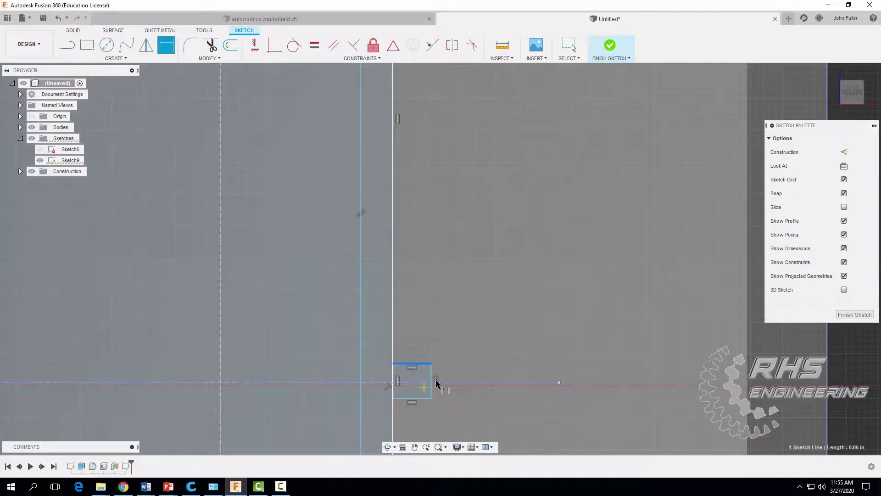
left_click(450, 383)
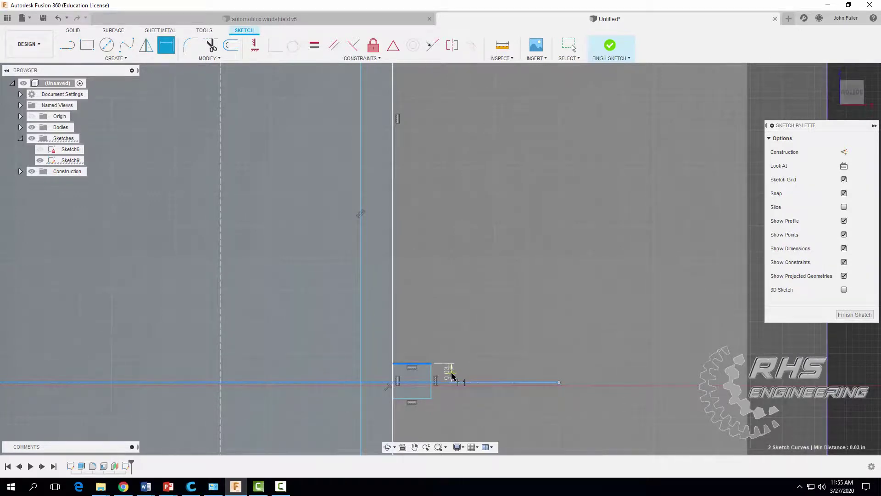
left_click(452, 376)
type("25")
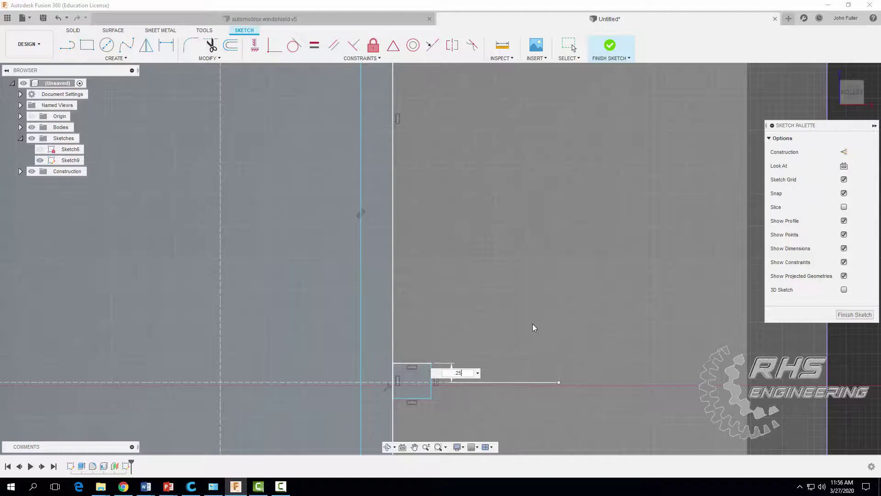
key("BackSpace")
key("BackSpace")
key("BackSpace")
type(".025")
key("Return")
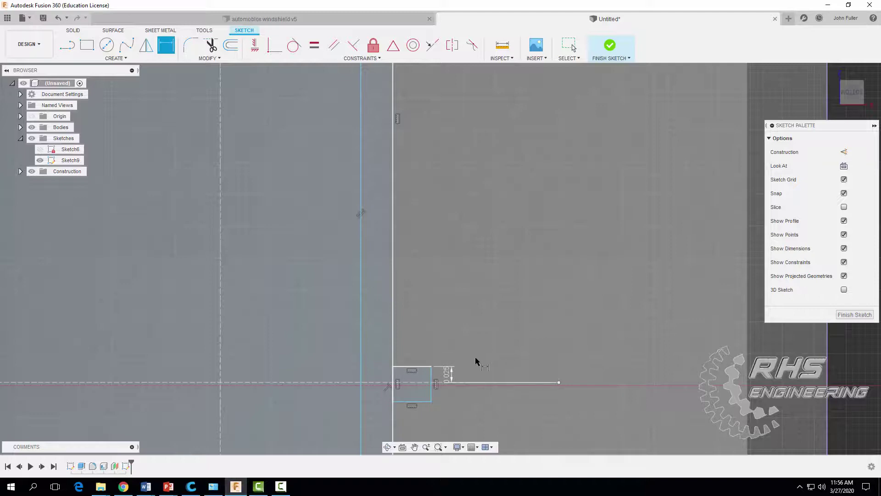
- Dimension the side rectangle's lower edge 0.025 in from the horizontal construction line
left_click(472, 382)
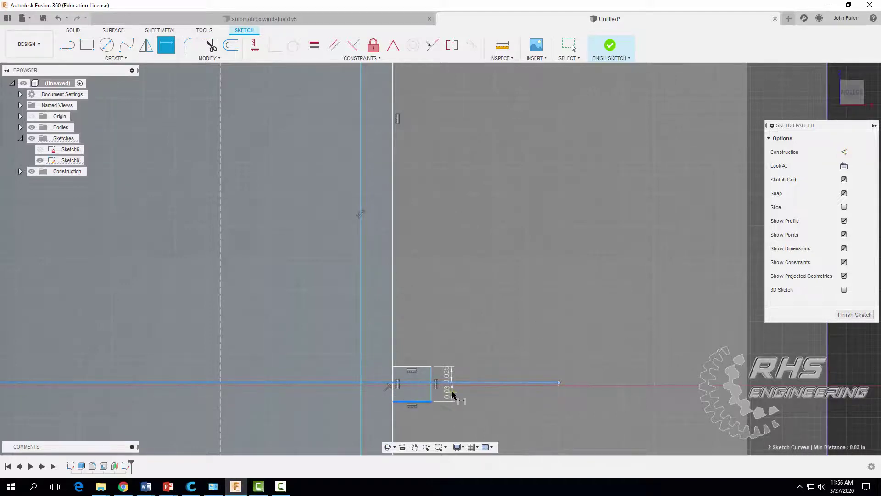
left_click(450, 392)
key("BackSpace")
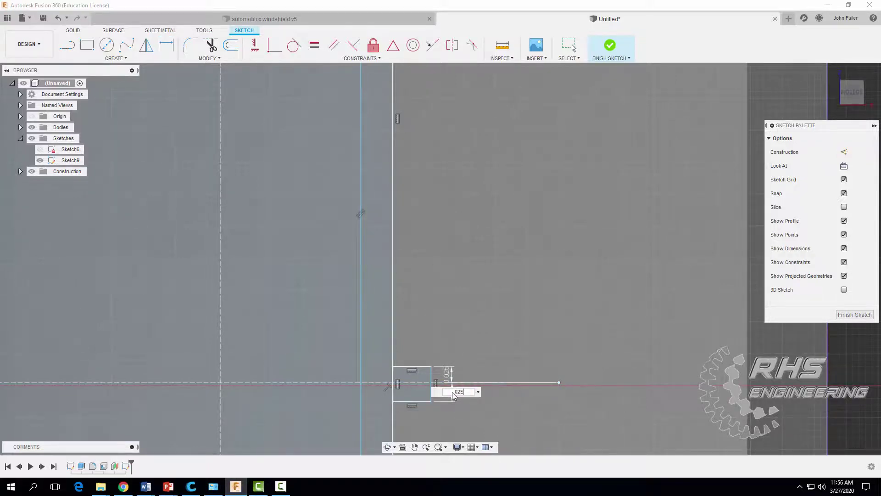
type(".025")
key("Return")
- Dimension the side rectangle's outer edge 0.04 in from the outline's right outer edge
left_click(432, 373)
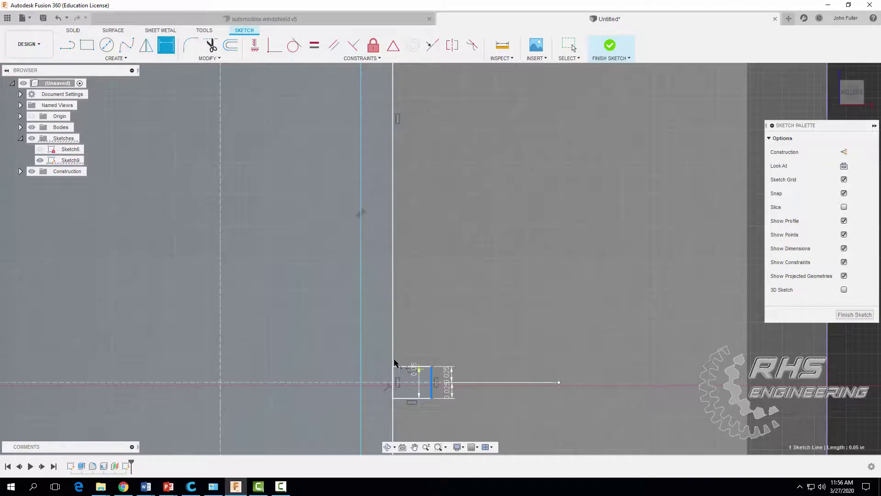
left_click(393, 356)
left_click(405, 346)
key("BackSpace")
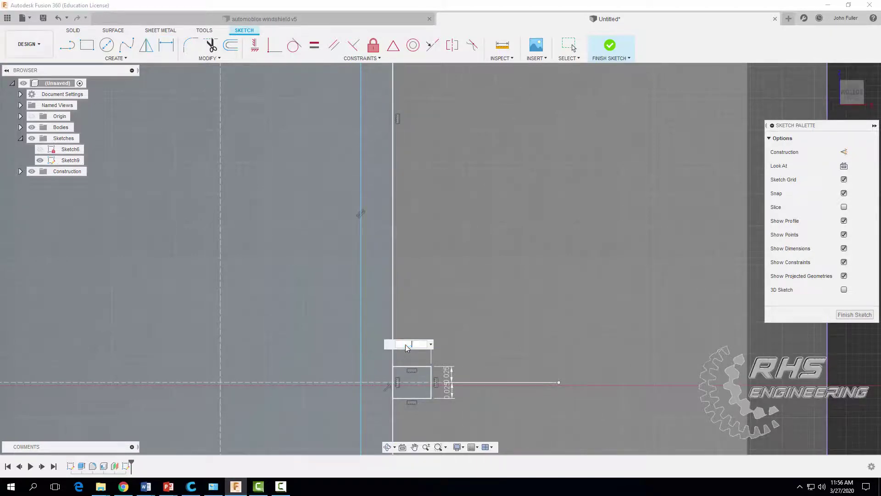
type(".04")
key("Return")
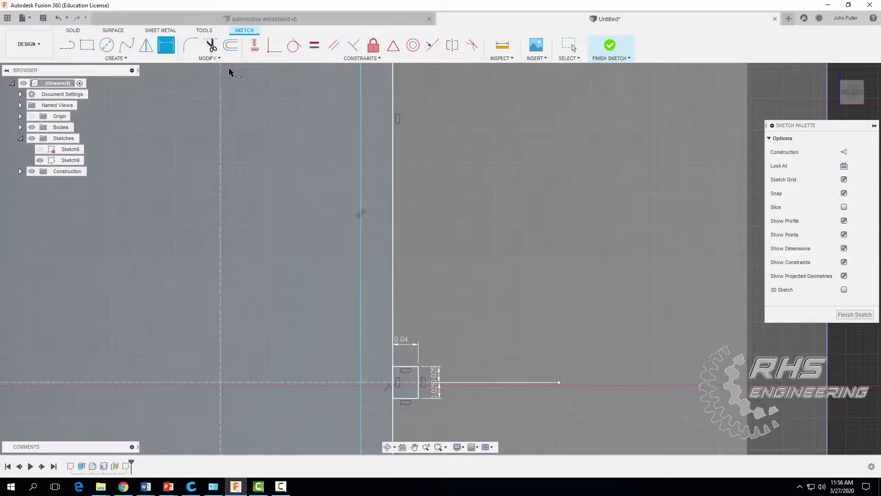
- Trim the line segments between the side rectangle and the outline so the side tab opens into the outline
left_click(211, 44)
scroll(378, 357, "up", 2)
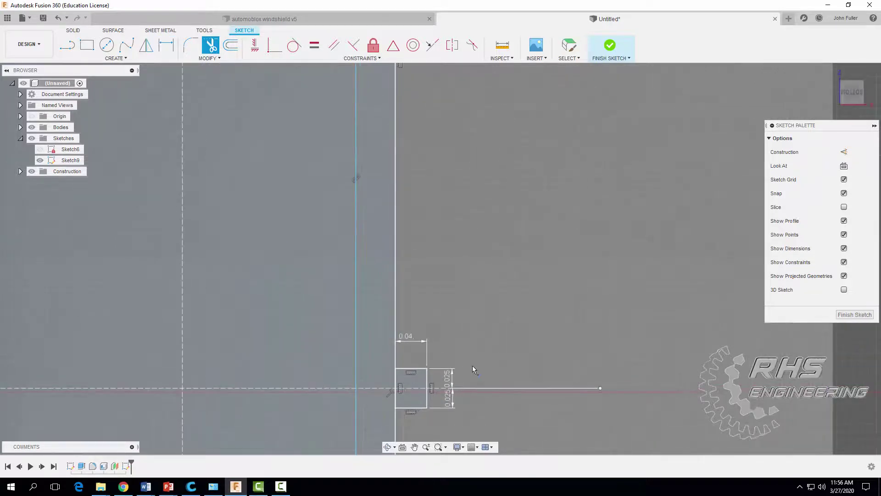
mouse_move(474, 370)
middle_mouse_down()
mouse_move(574, 171)
mouse_move(521, 182)
middle_mouse_up()
left_click(500, 186)
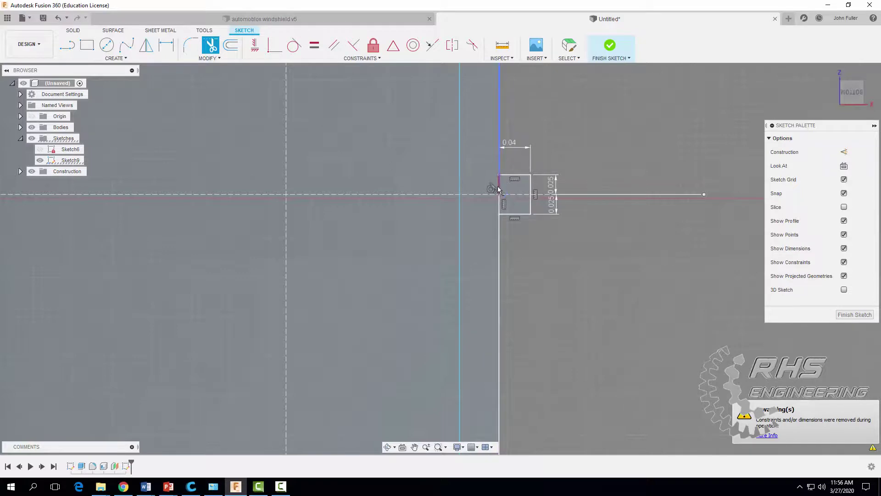
left_click(498, 191)
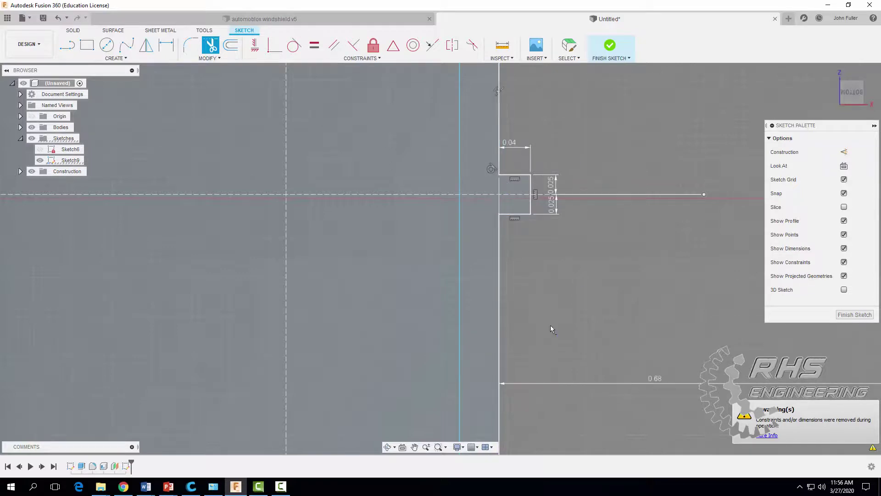
- Sketch a rectangle about 0.064 by 0.045 in below the outline's lower outer edge, straddling the right vertical construction line
scroll(565, 325, "down", 3)
mouse_move(565, 325)
middle_mouse_down()
mouse_move(507, 260)
mouse_move(489, 280)
middle_mouse_up()
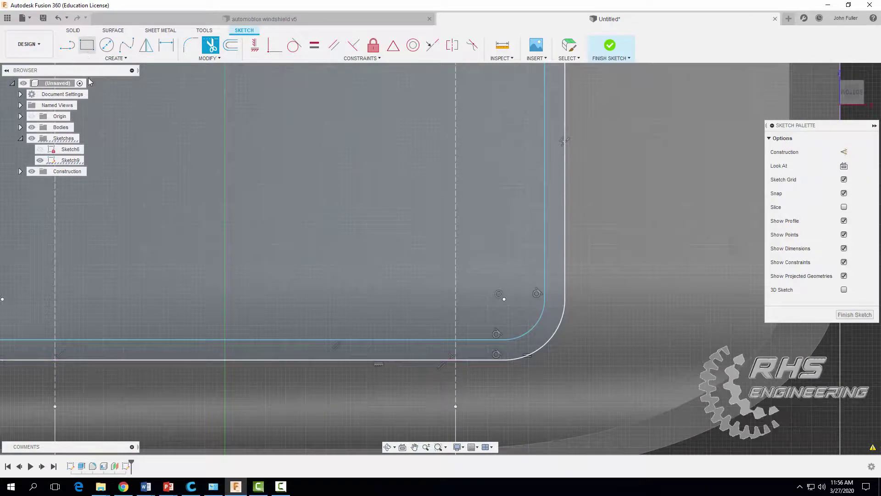
key("r")
scroll(486, 370, "up", 2)
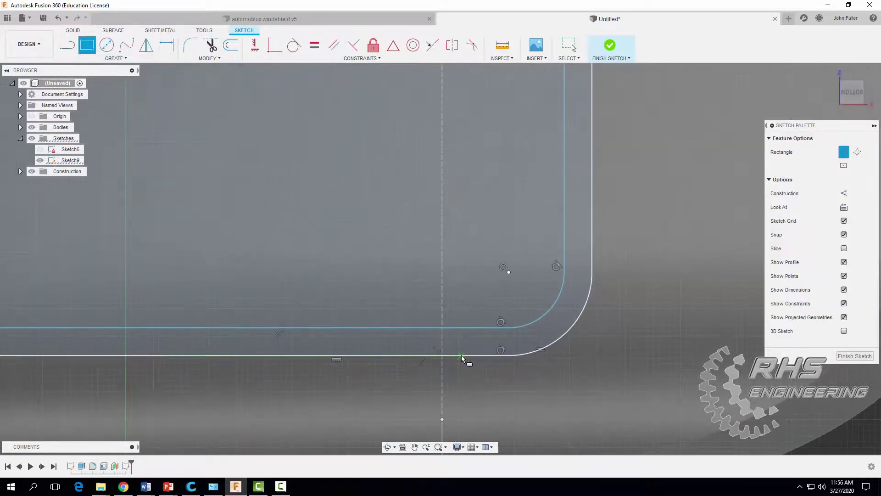
left_click(426, 379)
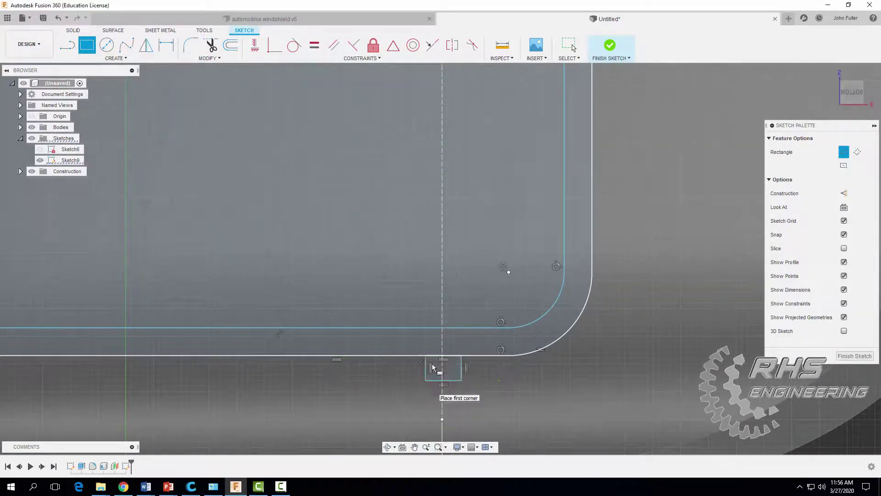
- Dimension the lower right rectangle's right edge 0.025 in from the right vertical construction line
left_click(166, 44)
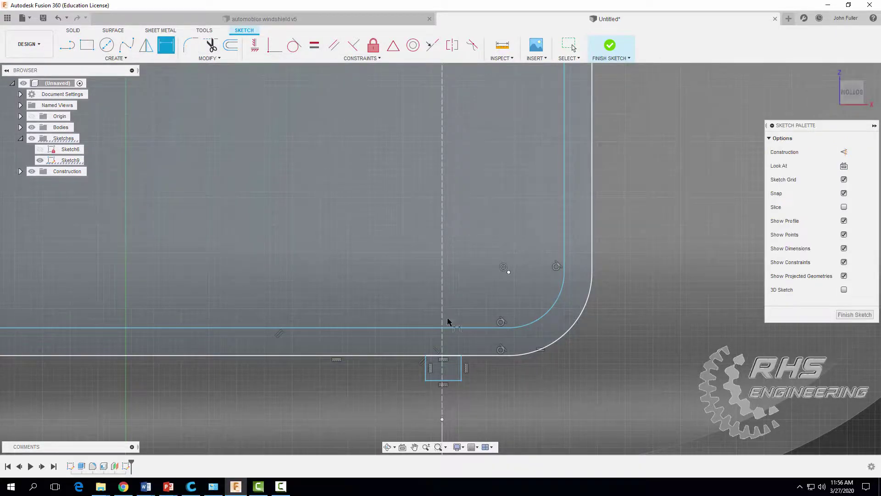
left_click(461, 367)
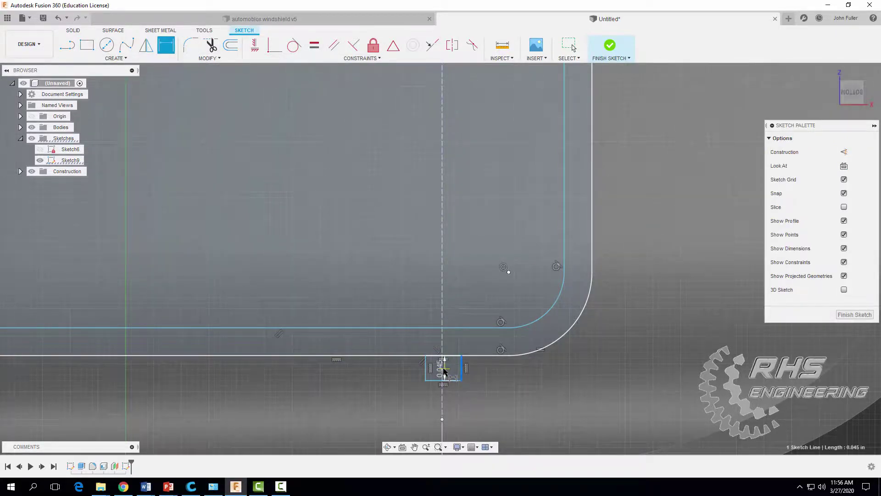
left_click(449, 396)
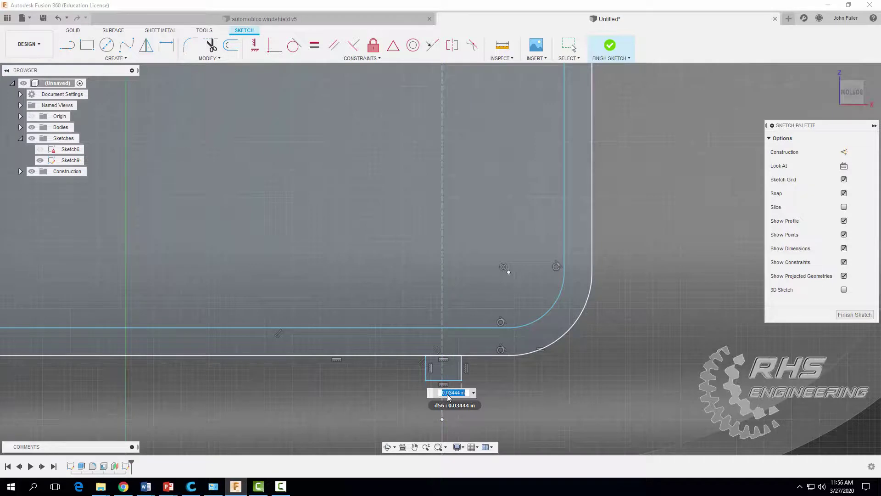
type(".025")
key("Return")
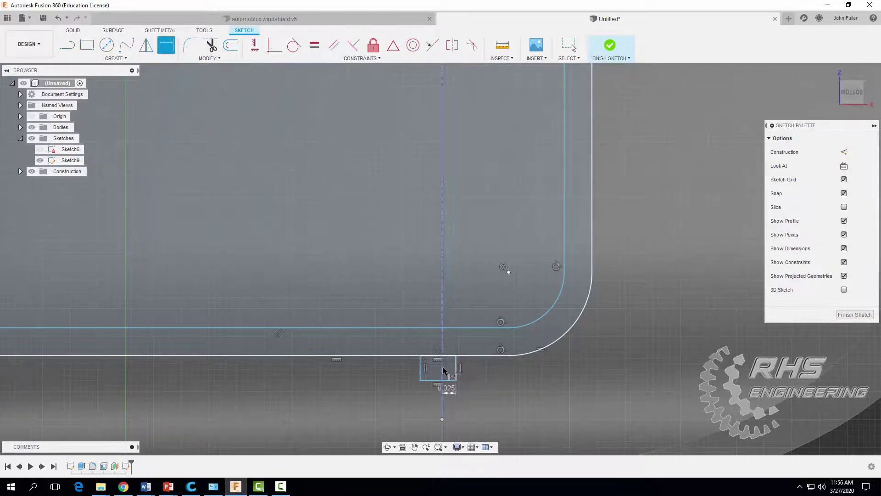
- Dimension the lower right rectangle's left edge 0.025 in from the right vertical construction line
left_click(443, 368)
left_click(420, 371)
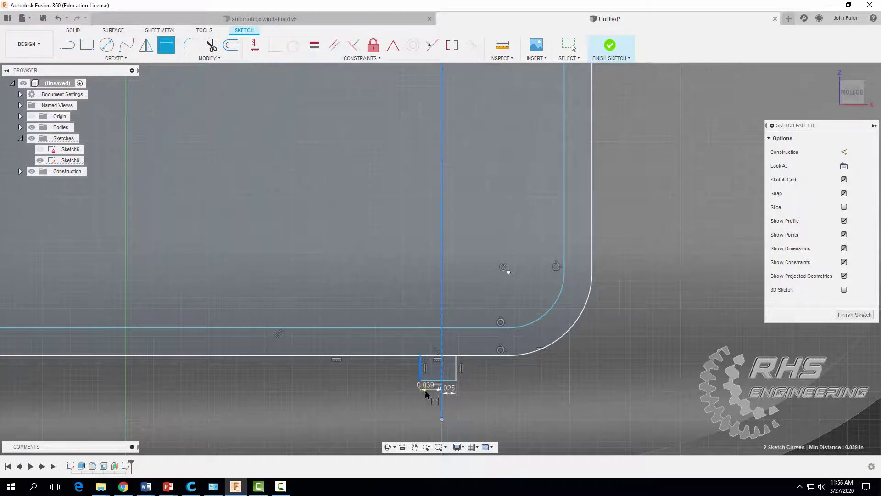
left_click(427, 393)
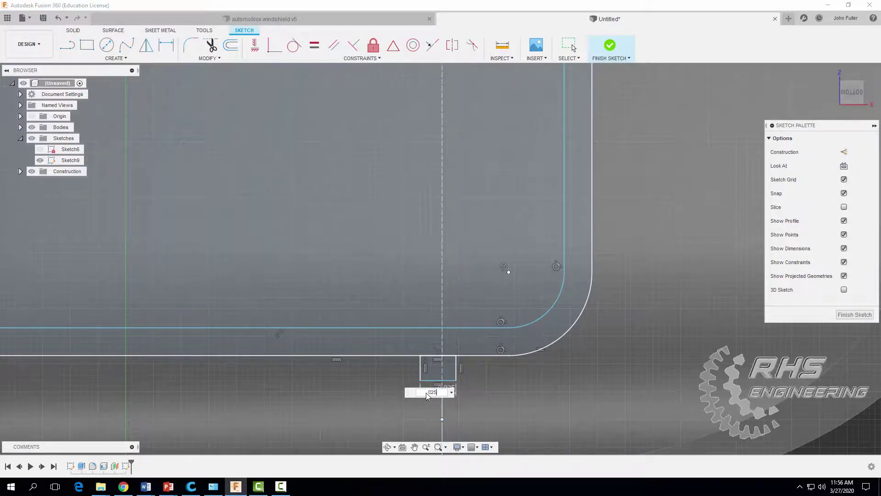
type(".025")
key("Return")
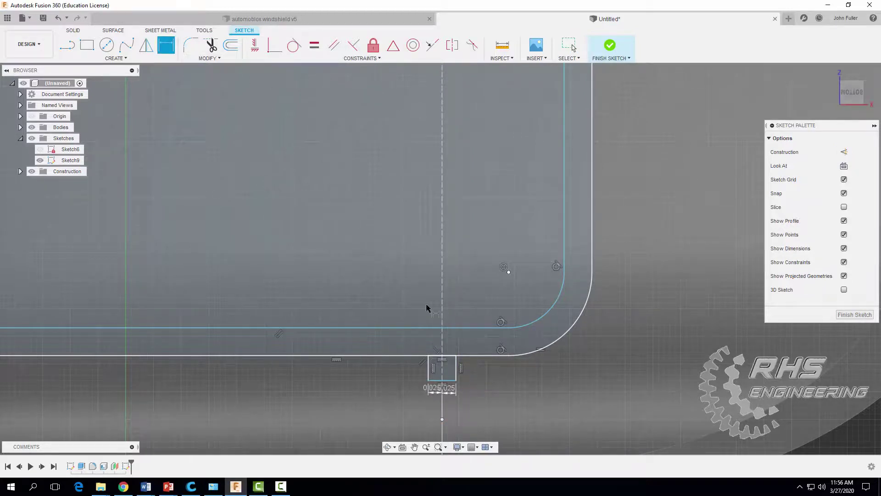
- Dimension the lower right rectangle's height as 0.04 in below the outline's lower edge
left_click(444, 357)
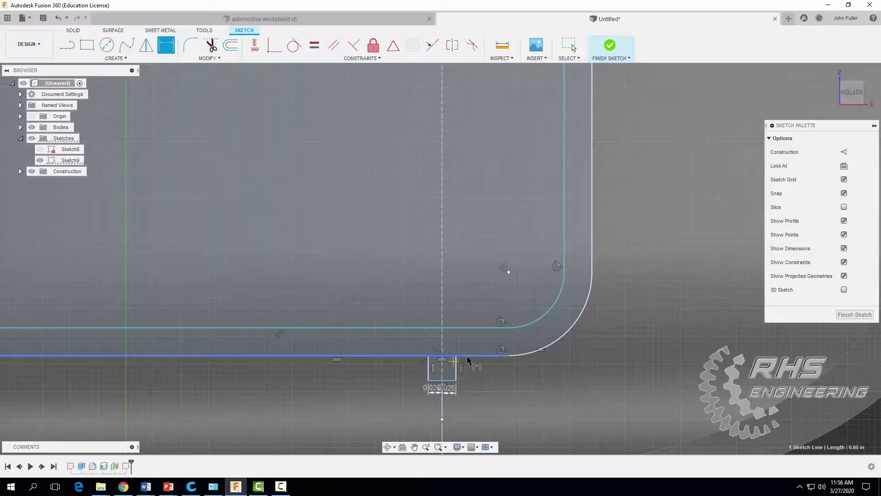
left_click(468, 358)
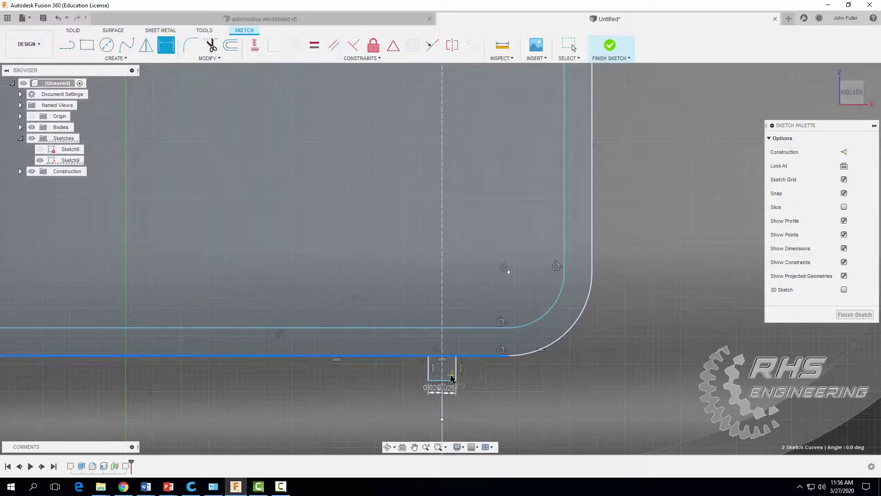
left_click(481, 372)
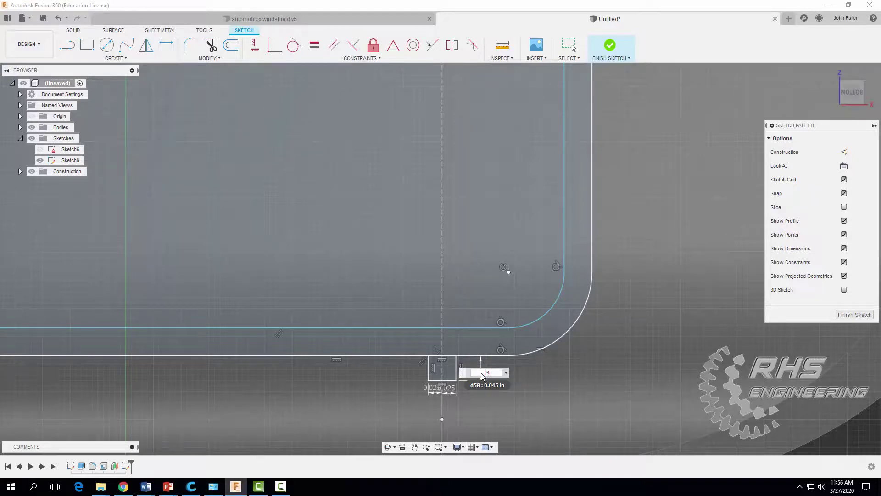
key("Return")
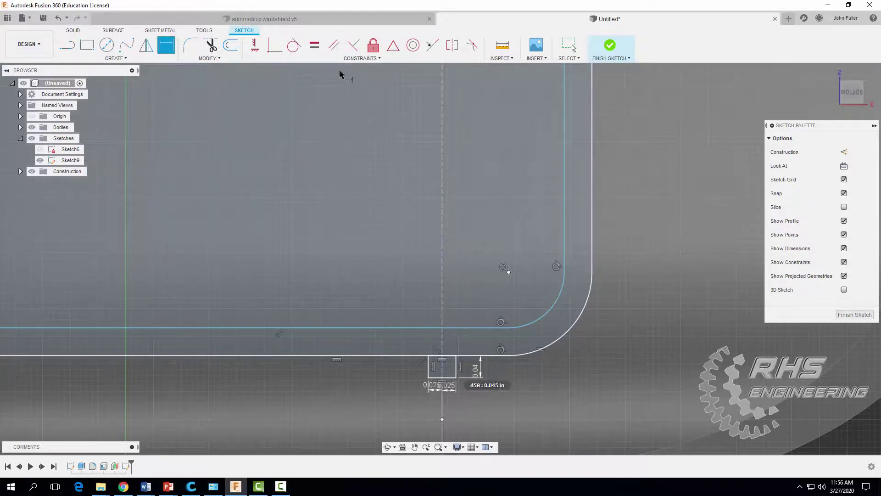
- Trim the line segments at the top of the lower right rectangle so the tab opens into the outline
left_click(210, 45)
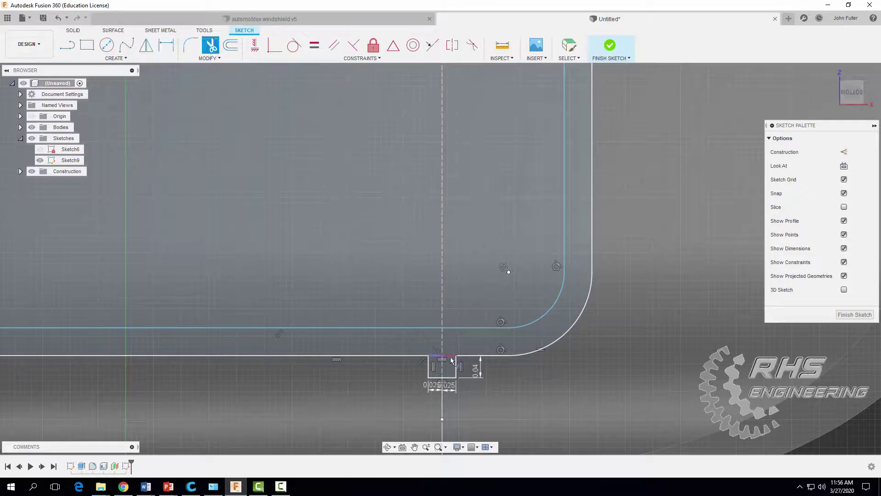
left_click(452, 357)
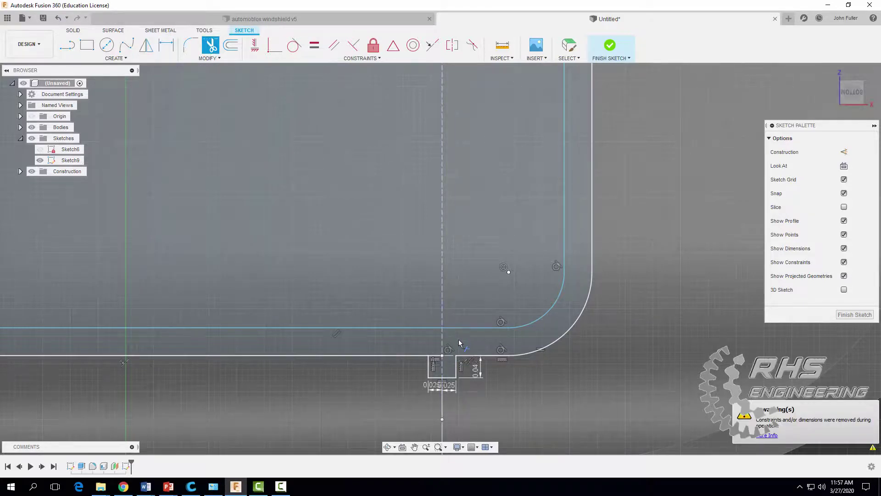
scroll(458, 342, "up", 3)
left_click(412, 369)
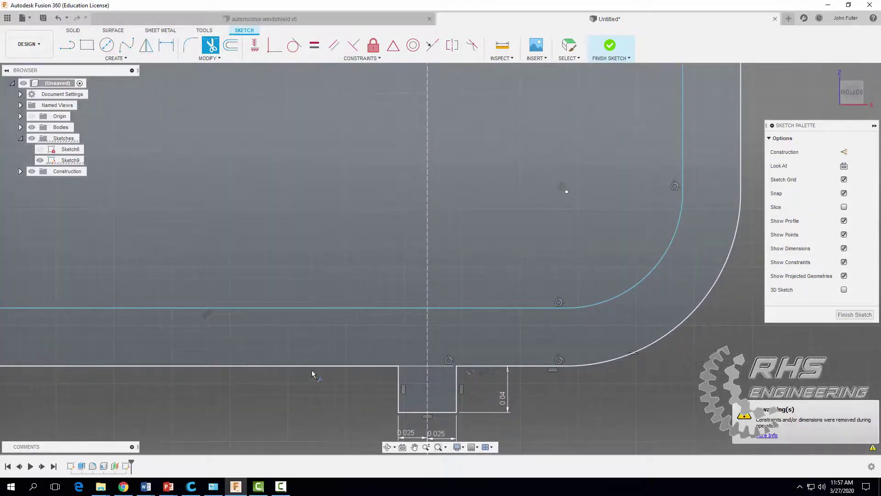
- Sketch a rectangle about 0.063 in wide below the outline's lower outer edge, straddling the left vertical construction line
scroll(315, 368, "down", 3)
left_click_drag(323, 353, 629, 262)
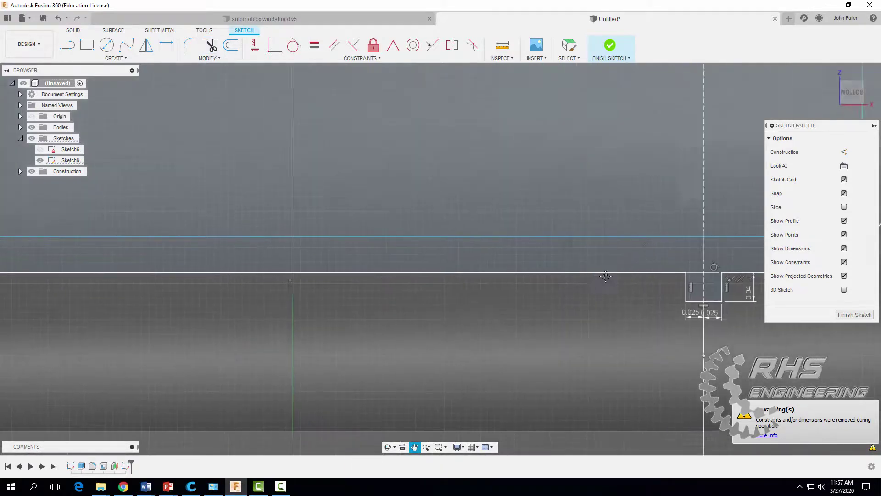
left_click_drag(225, 318, 581, 329)
key("t")
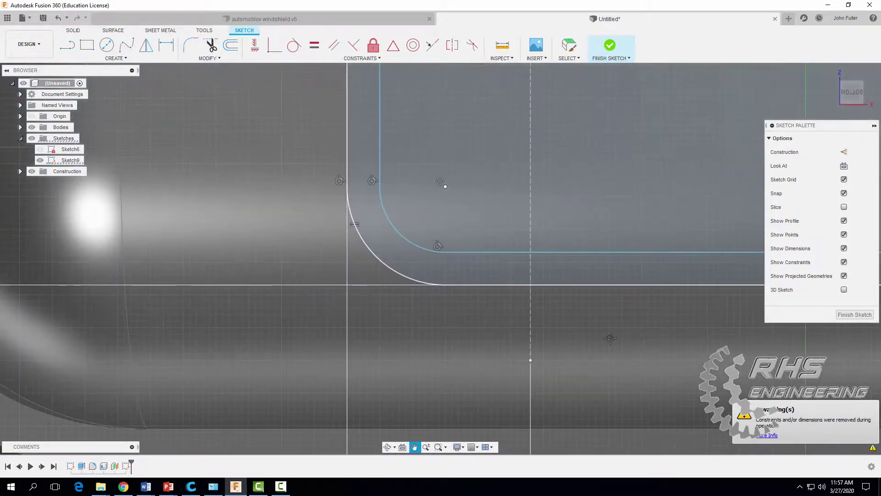
scroll(520, 353, "up", 2)
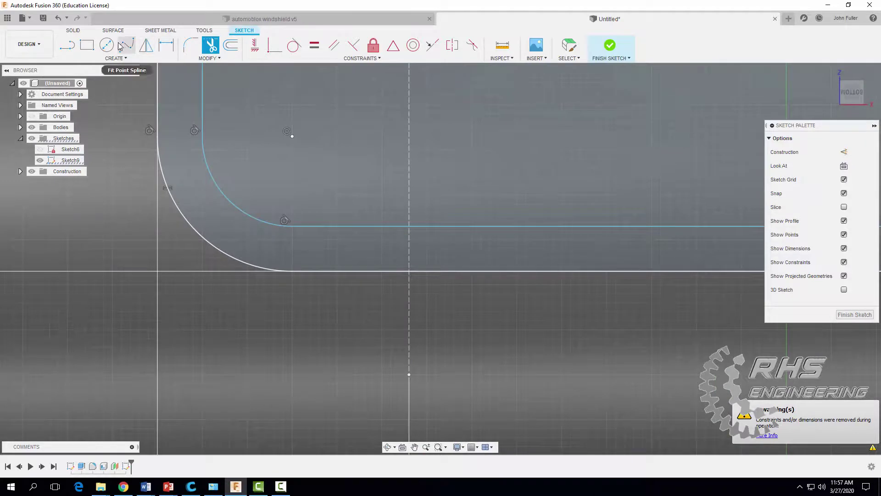
left_click(87, 45)
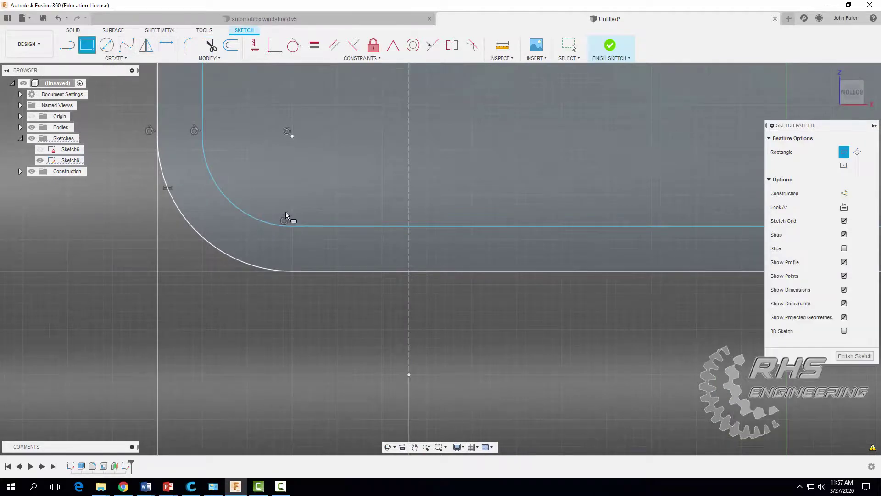
left_click(439, 271)
left_click(383, 312)
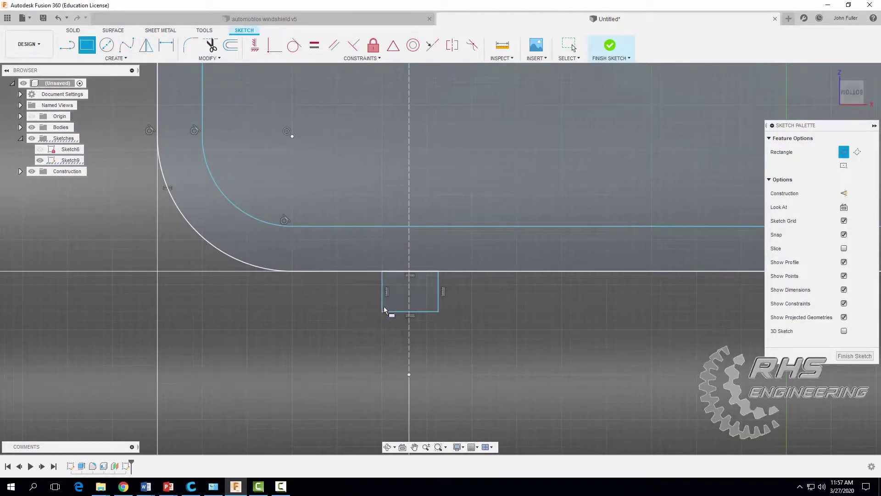
- Dimension the lower left rectangle's right edge 0.025 in from the left vertical construction line
key("d")
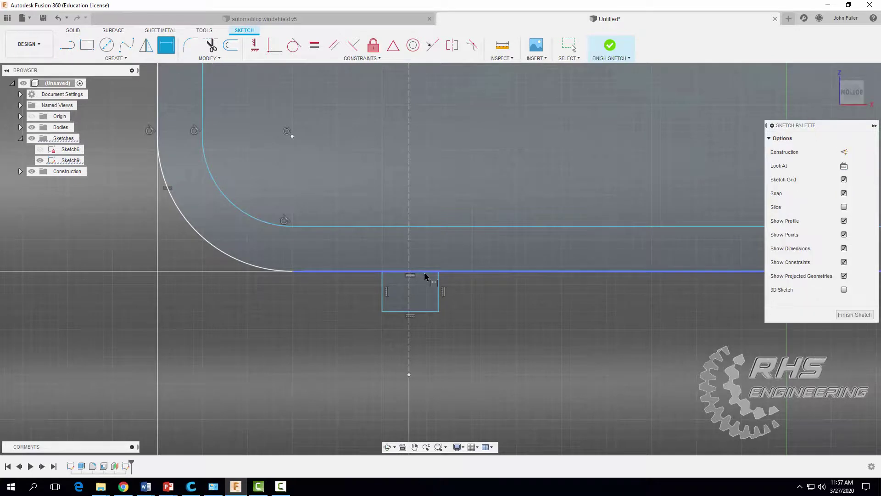
left_click(440, 283)
left_click(409, 289)
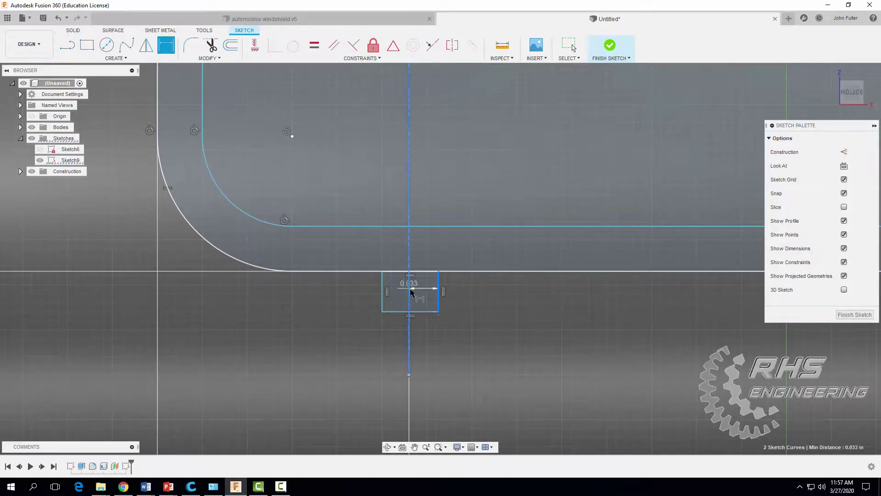
left_click(421, 344)
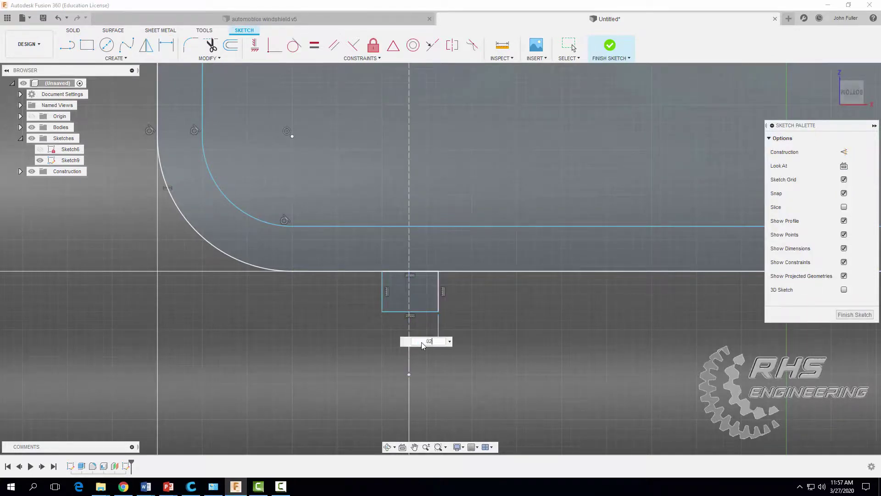
key("Return")
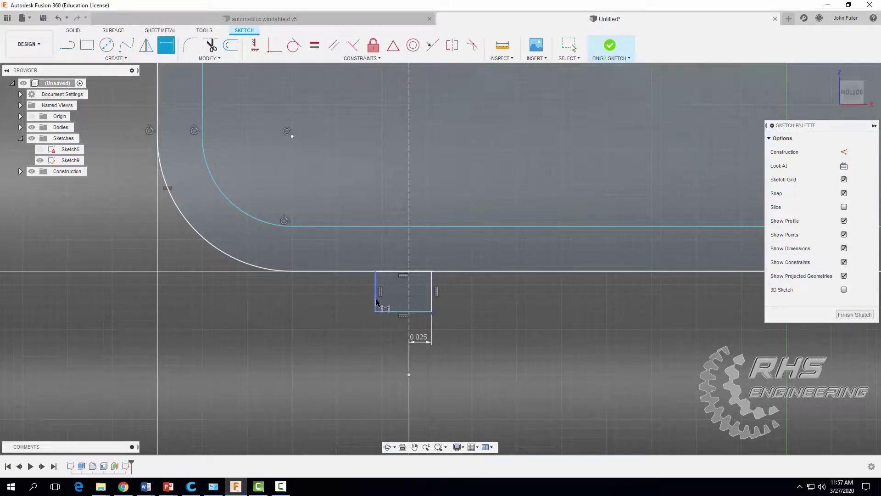
- Dimension the lower left rectangle's left edge 0.025 in from the left vertical construction line
left_click(377, 302)
left_click(409, 298)
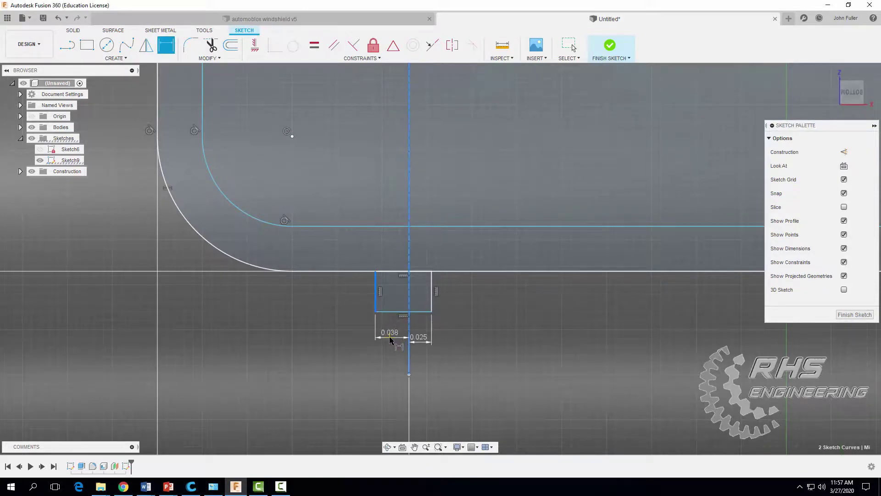
left_click(390, 340)
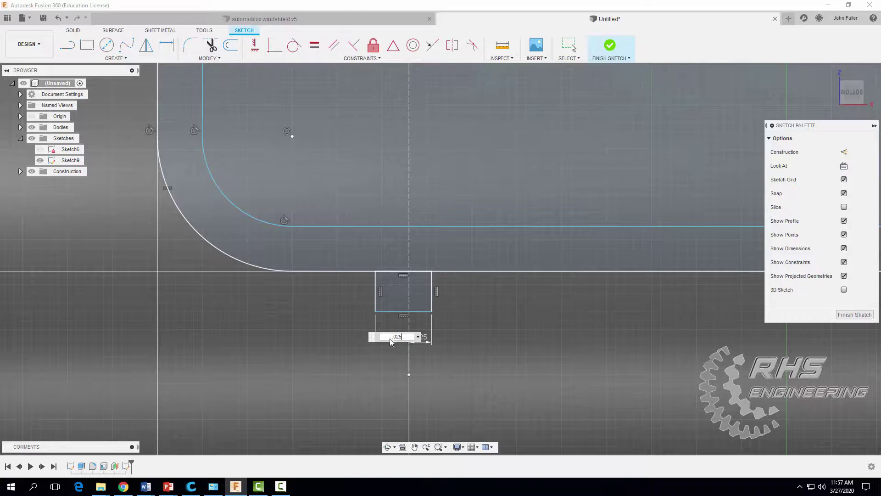
key("Return")
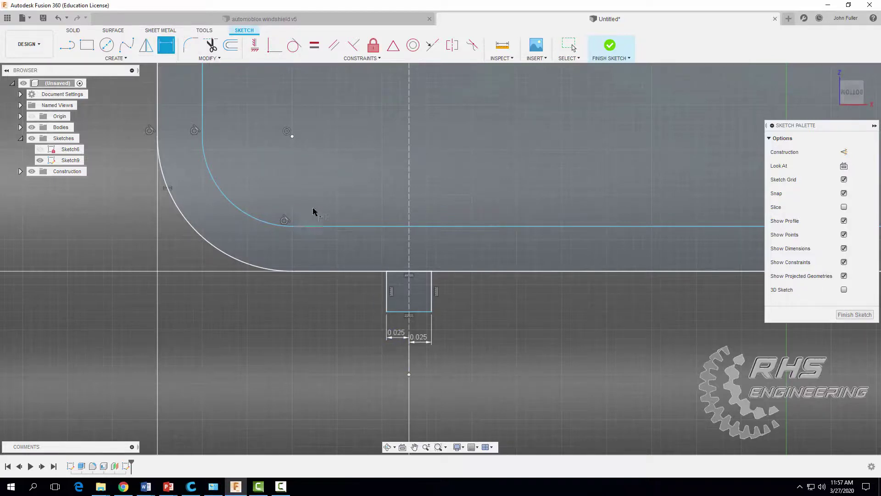
- Dimension the lower left rectangle's height as 0.04 in below the outline's lower edge
left_click(452, 271)
left_click(422, 312)
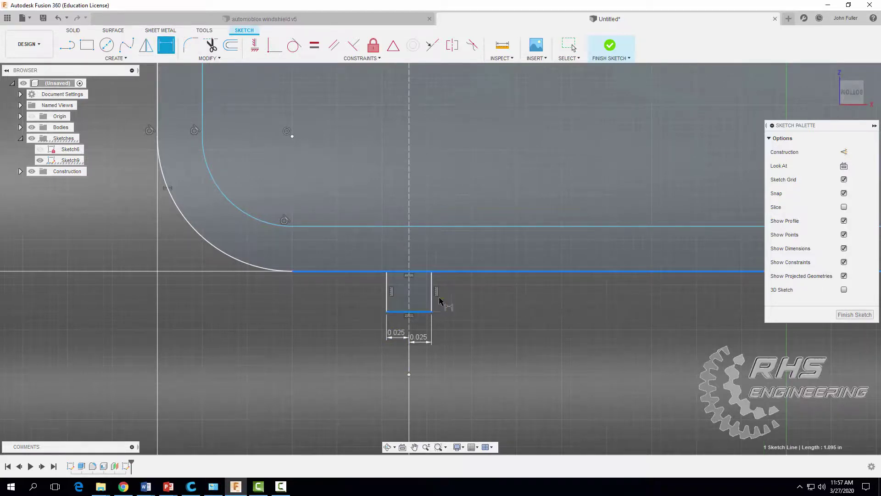
left_click(460, 298)
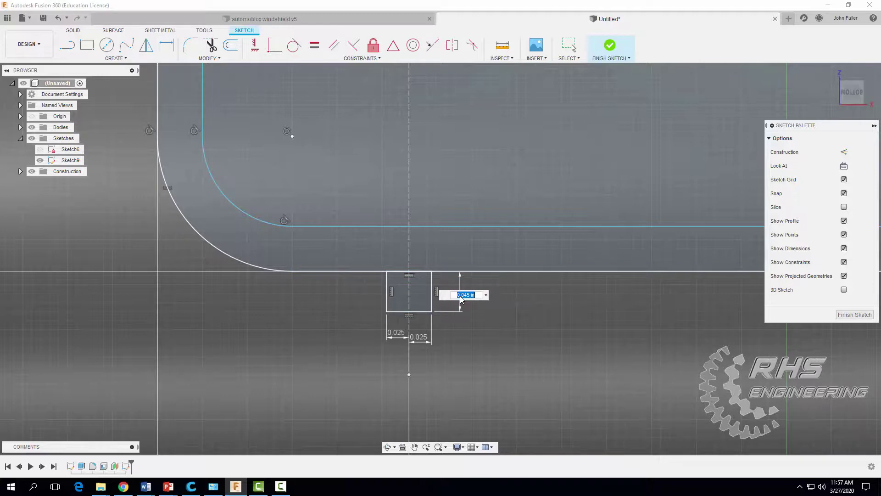
type(".04")
key("Return")
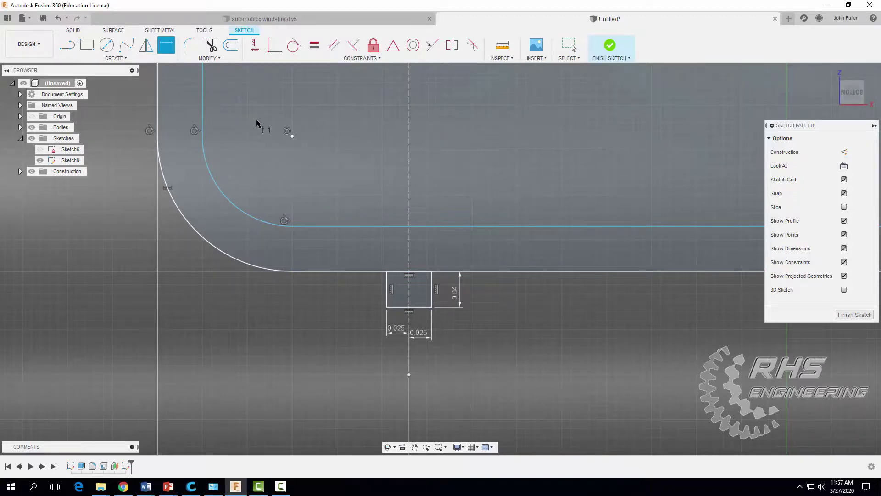
- Trim the line segments at the top of the lower left rectangle so the tab opens into the outline
key("t")
left_click(421, 274)
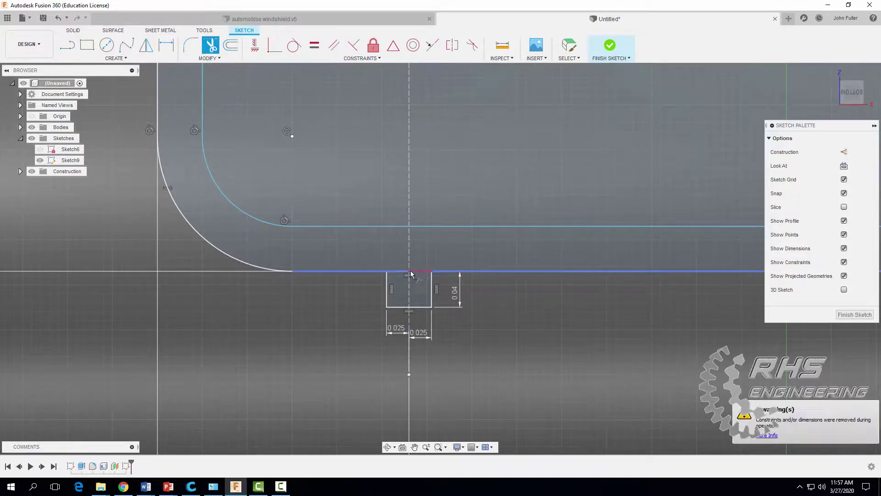
left_click(418, 274)
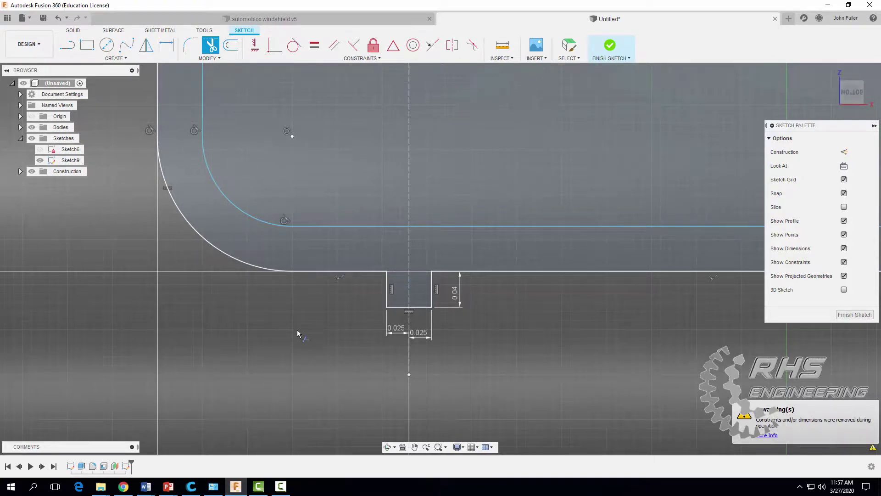
- Sketch a rectangle about 0.07 in wide outside the outline's left outer edge, straddling the horizontal construction line
scroll(299, 336, "down", 3)
middle_click_drag(313, 211, 504, 454)
middle_click_drag(471, 217, 383, 240)
left_click(87, 45)
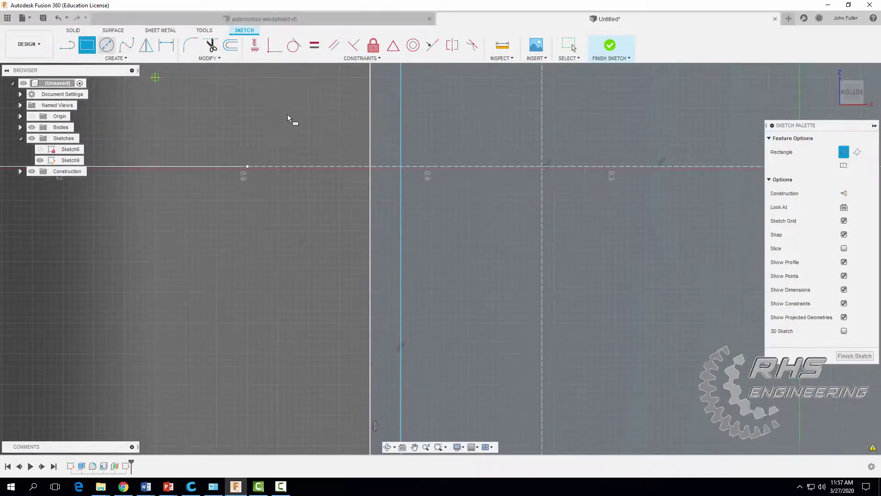
left_click(370, 150)
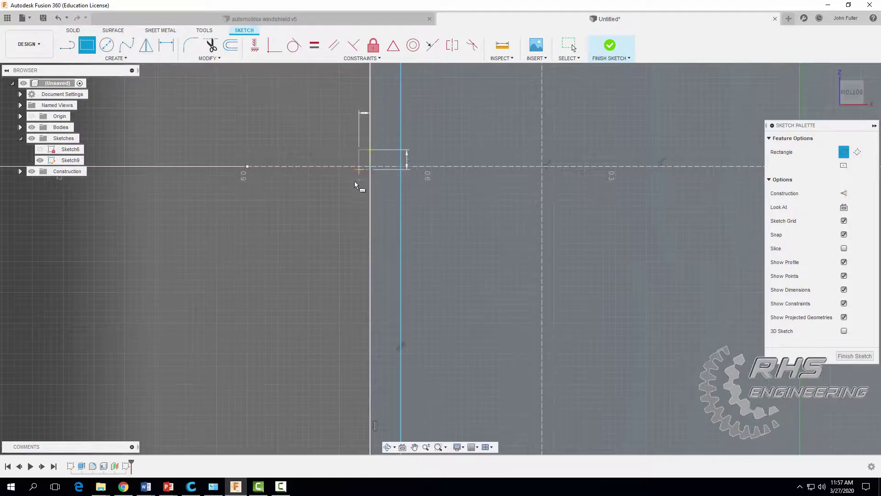
left_click(327, 181)
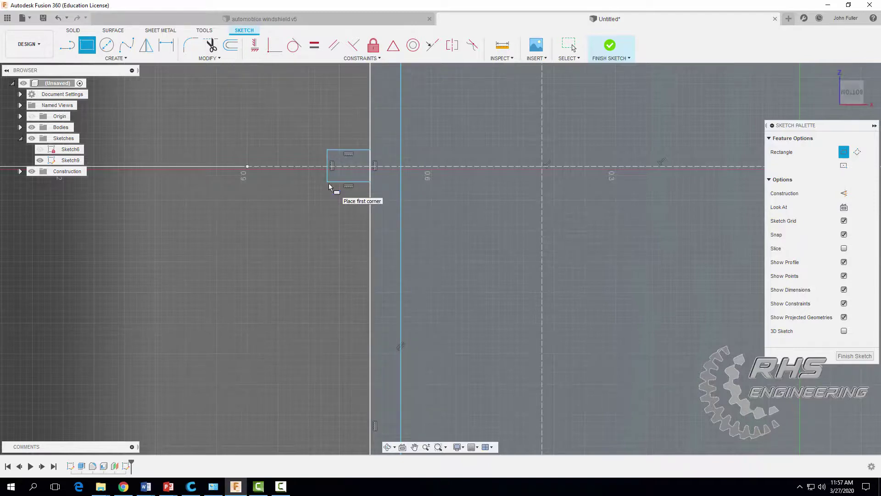
- Dimension the left rectangle's lower edge 0.025 in below the horizontal construction line
left_click(166, 49)
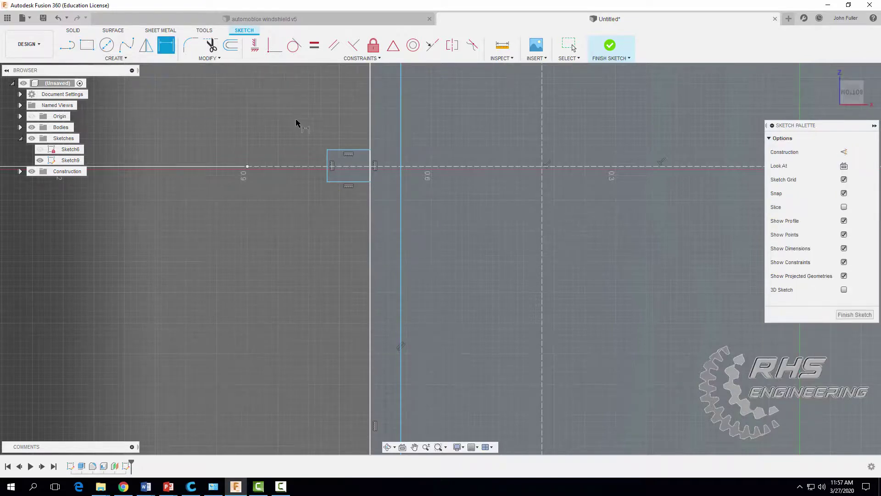
left_click(345, 166)
left_click(339, 182)
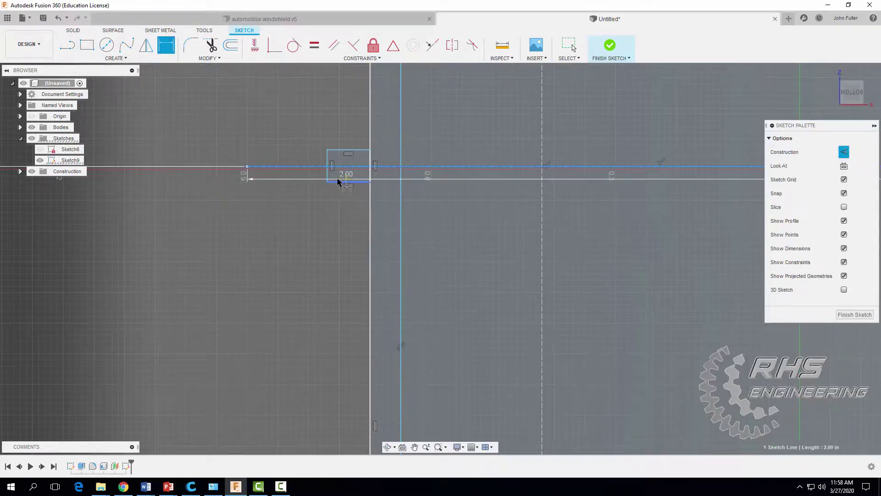
left_click(296, 178)
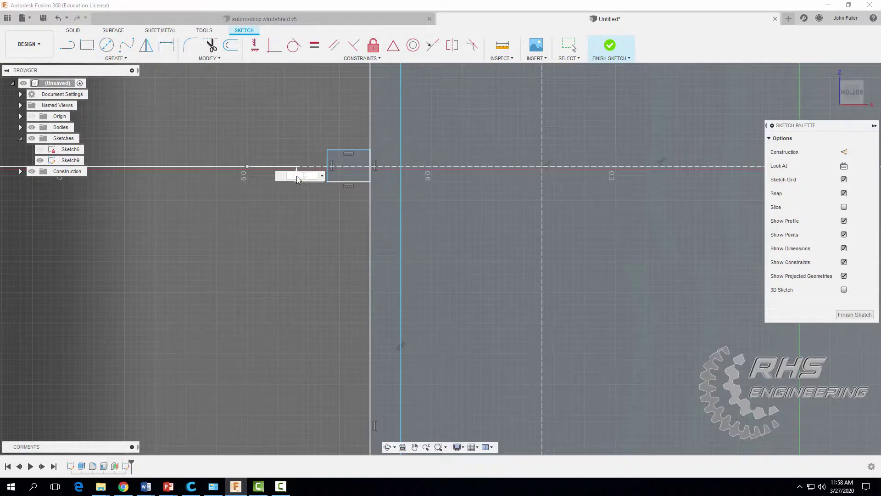
key("Return")
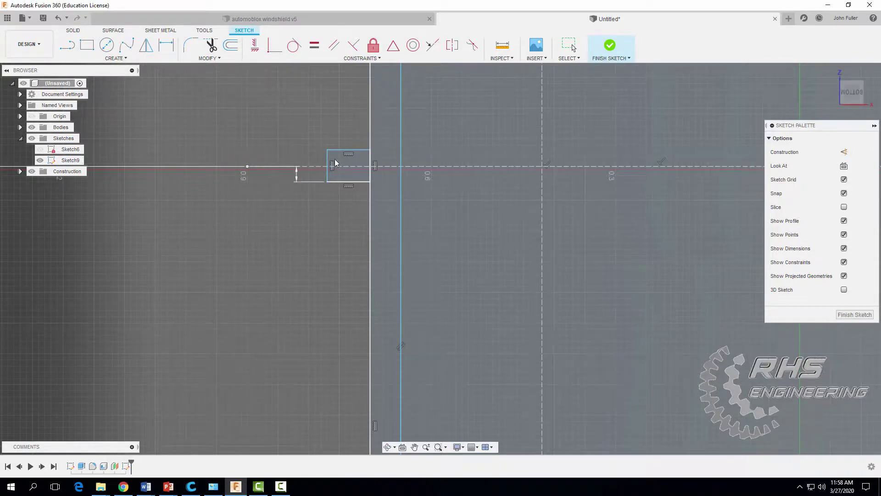
- Dimension the left rectangle's upper edge 0.025 in above the horizontal construction line
key("d")
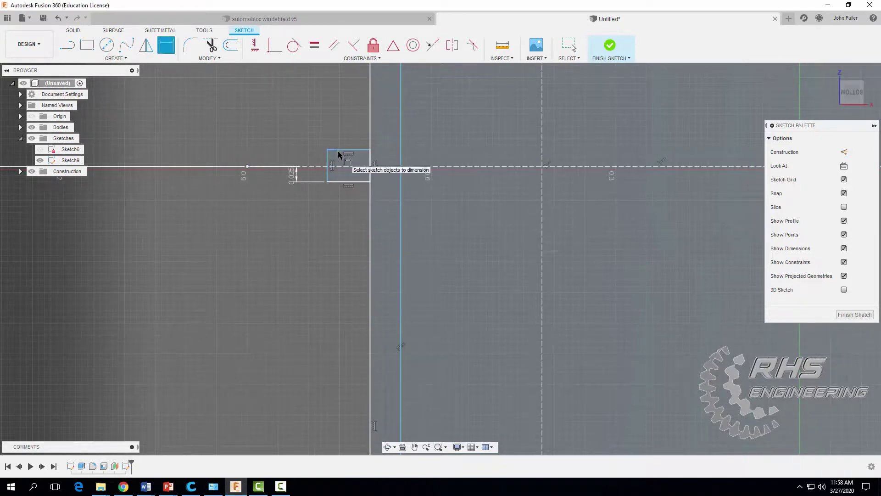
left_click(338, 150)
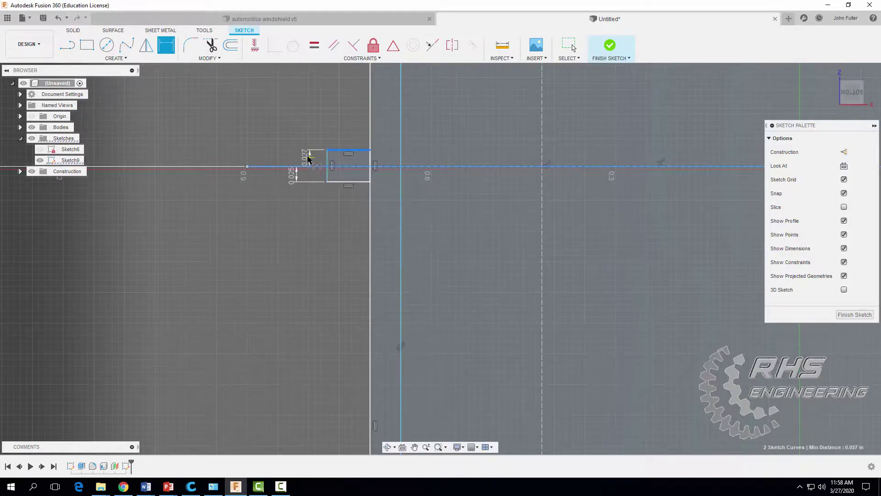
left_click(301, 158)
type(".025")
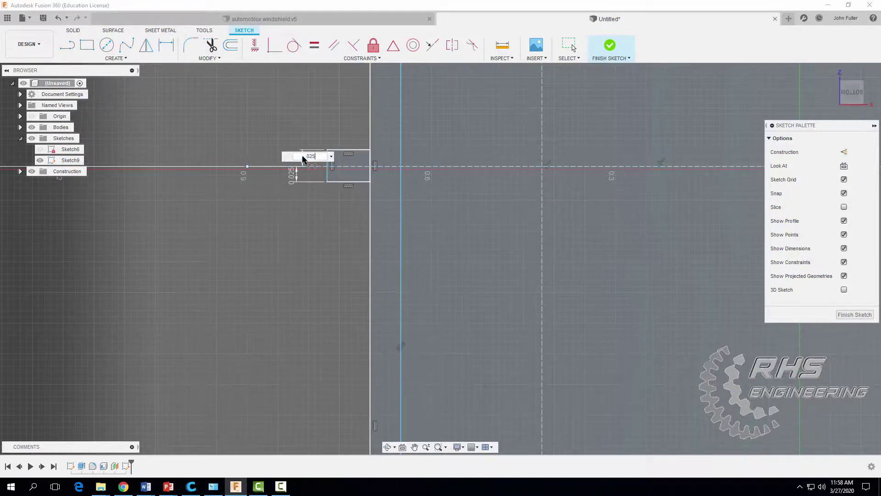
key("Return")
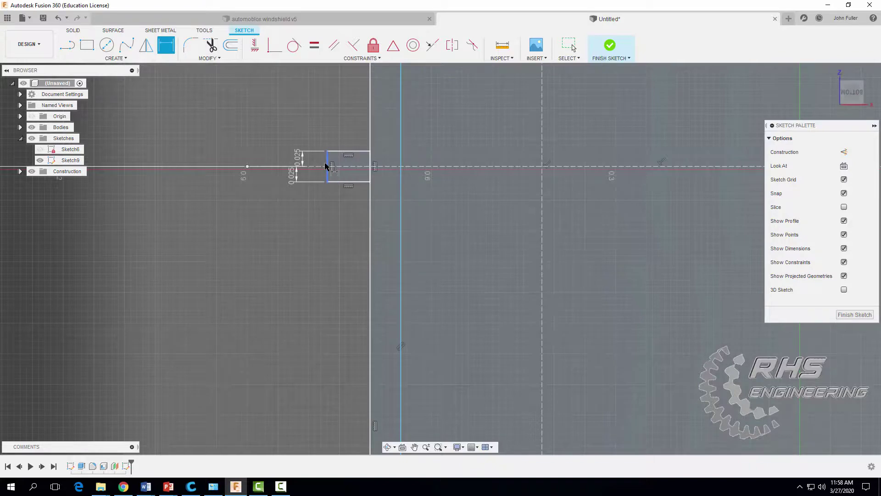
left_click(326, 165)
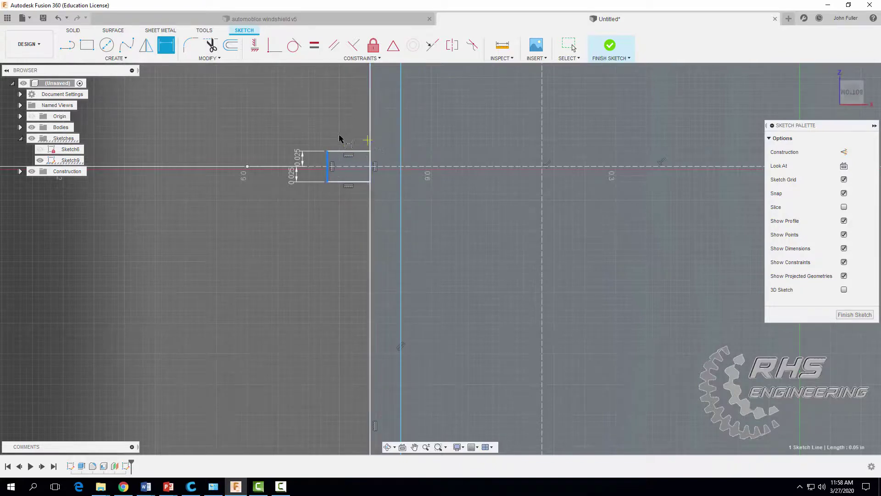
left_click(345, 137)
left_click(502, 240)
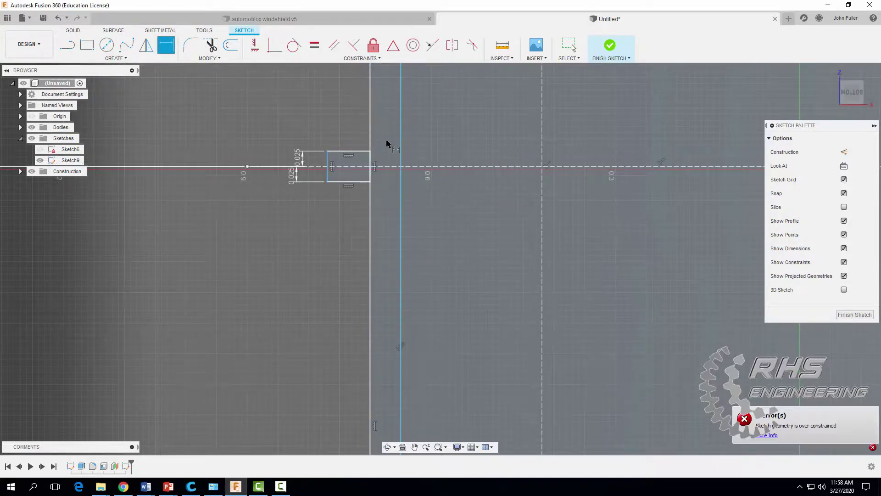
- Dimension the left rectangle's outer edge 0.04 in from the outline's left outer edge
left_click(328, 160)
left_click(370, 122)
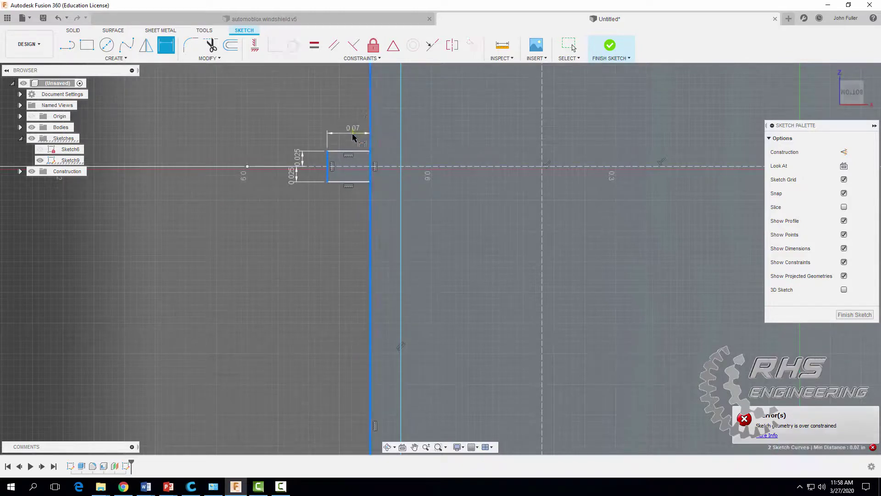
left_click(350, 138)
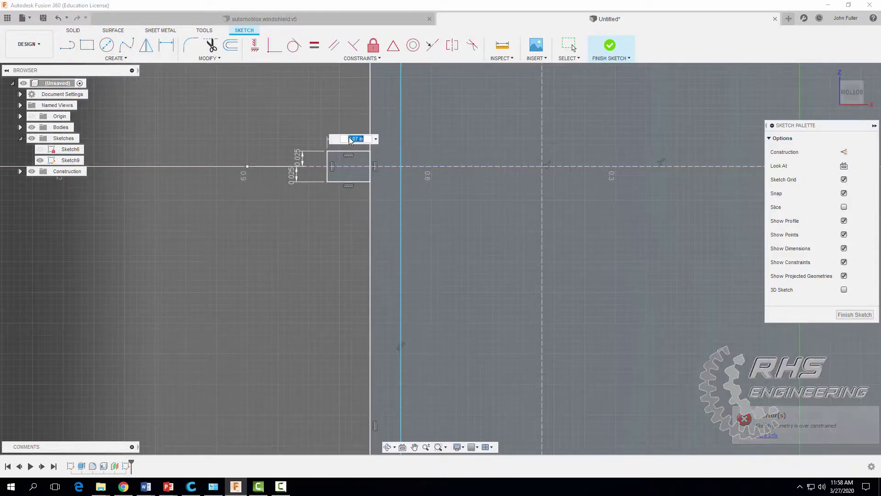
key("BackSpace")
key("Return")
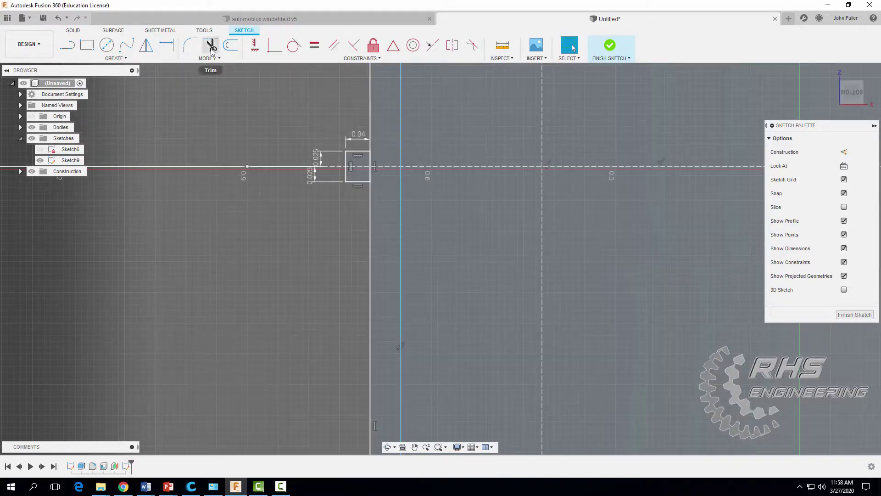
- Trim the line segments between the left rectangle and the outline so the tab opens inward, and finish the sketch
left_click(211, 46)
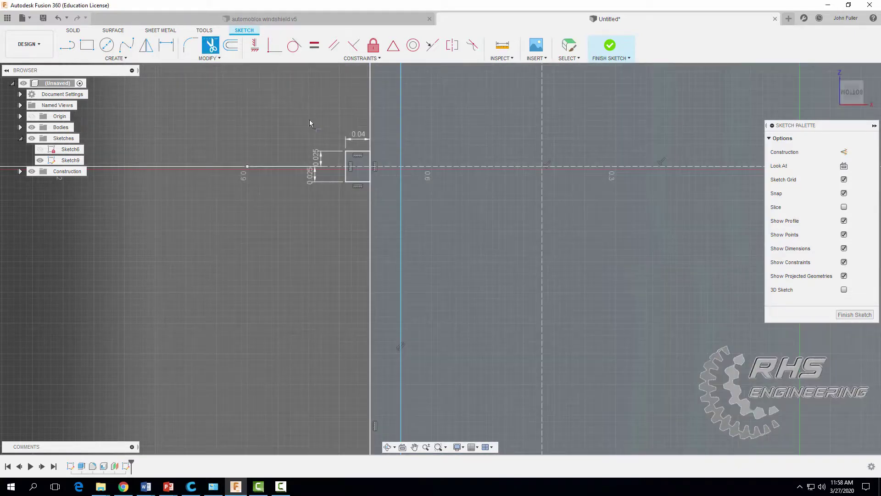
left_click(370, 169)
left_click(371, 172)
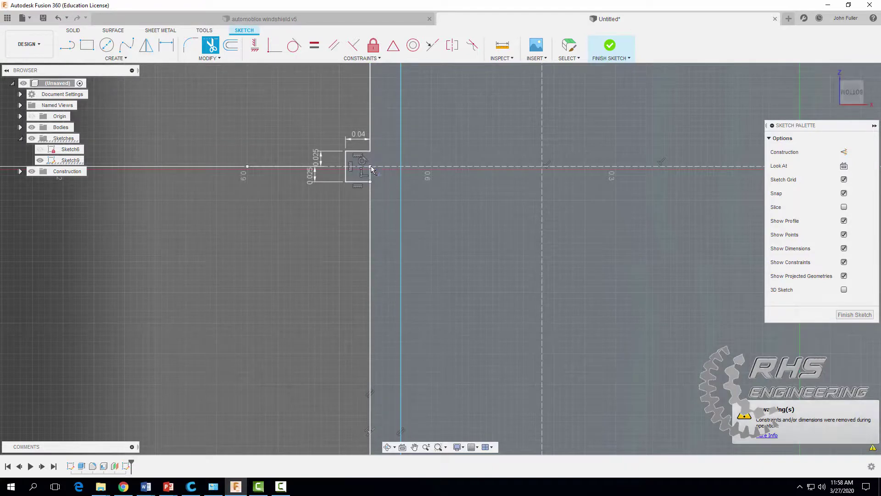
scroll(438, 186, "down", 5)
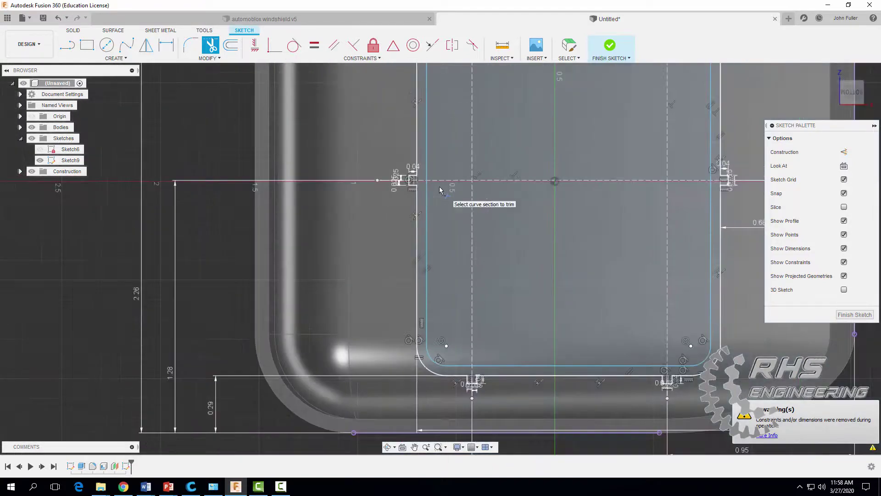
mouse_move(517, 191)
middle_mouse_down()
mouse_move(467, 245)
mouse_move(447, 296)
mouse_move(403, 260)
mouse_move(393, 237)
middle_mouse_up()
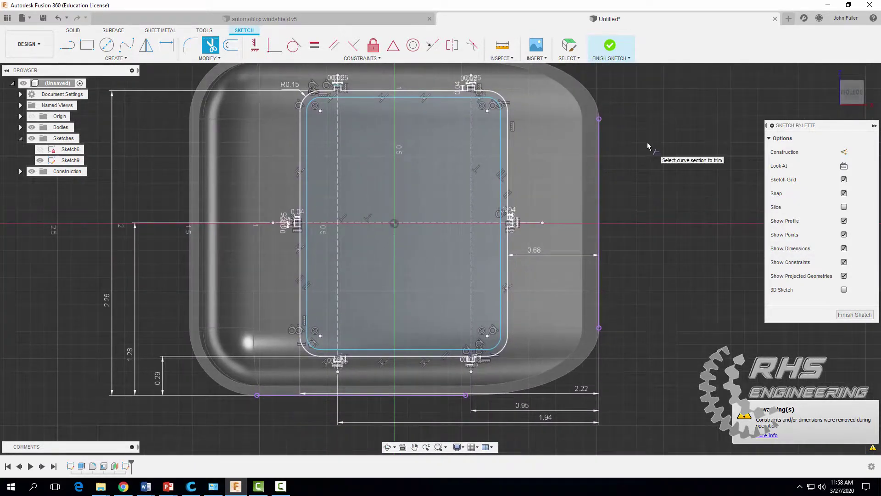
key("Escape")
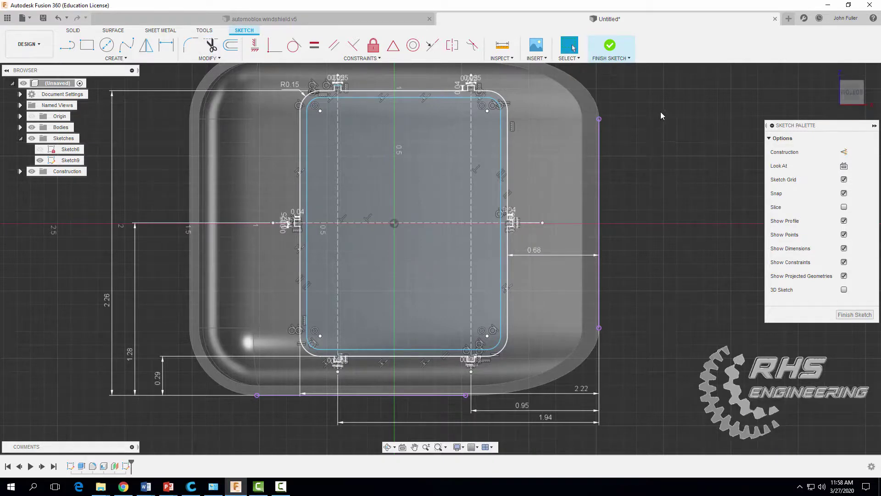
left_click(608, 47)
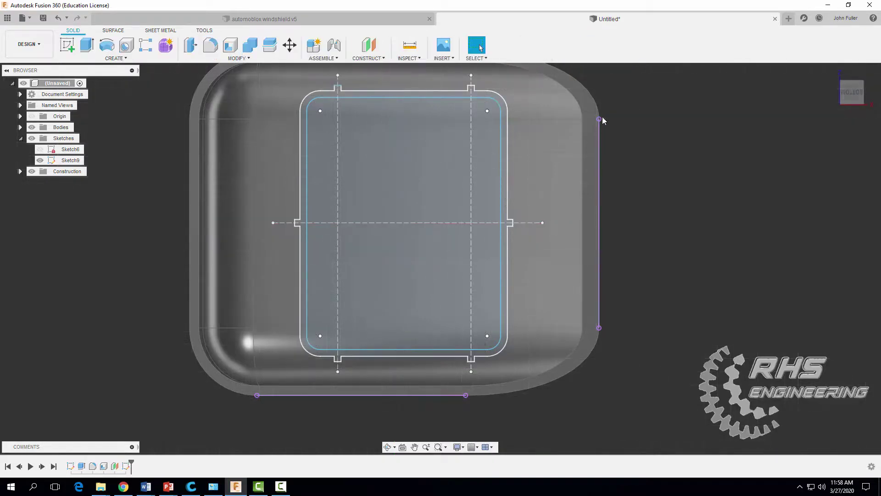
- Set up an extrusion of the tabbed frame profile with its extent To Object, ending at the windshield shell's inner face
middle_click_drag(666, 253, 697, 262, "shift")
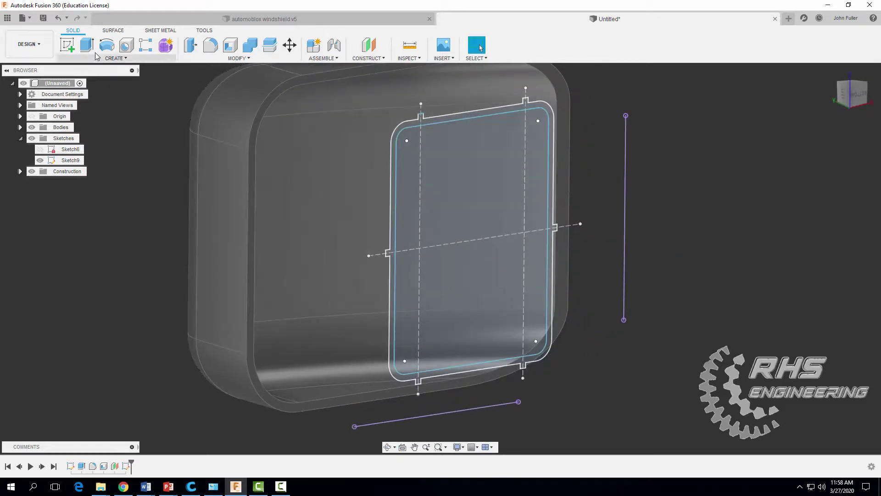
left_click(87, 44)
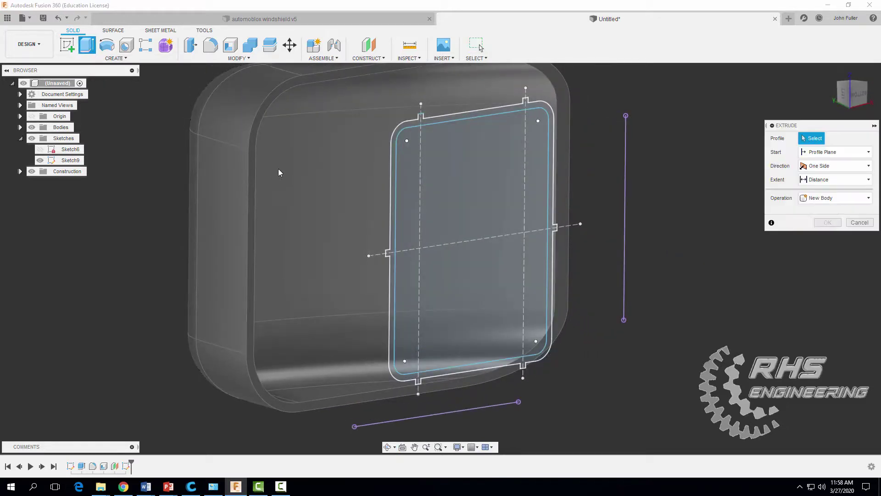
left_click(399, 176)
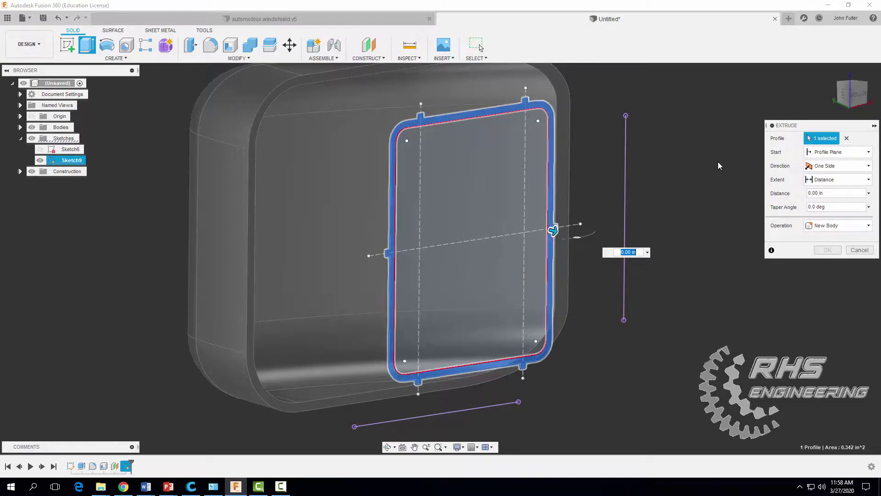
left_click(824, 167)
left_click(825, 173)
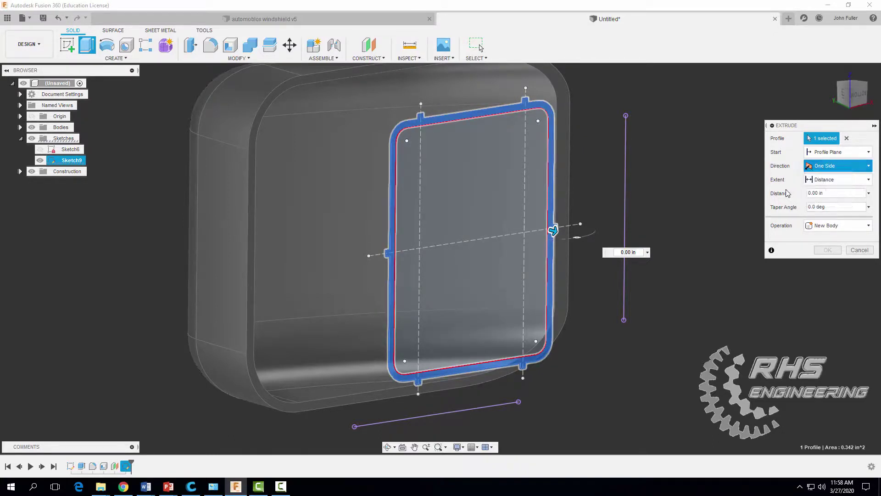
left_click(824, 181)
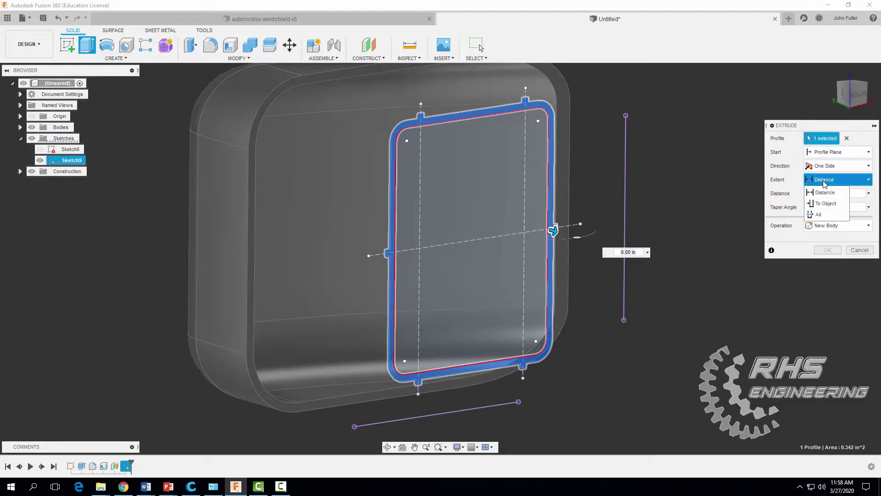
left_click(824, 204)
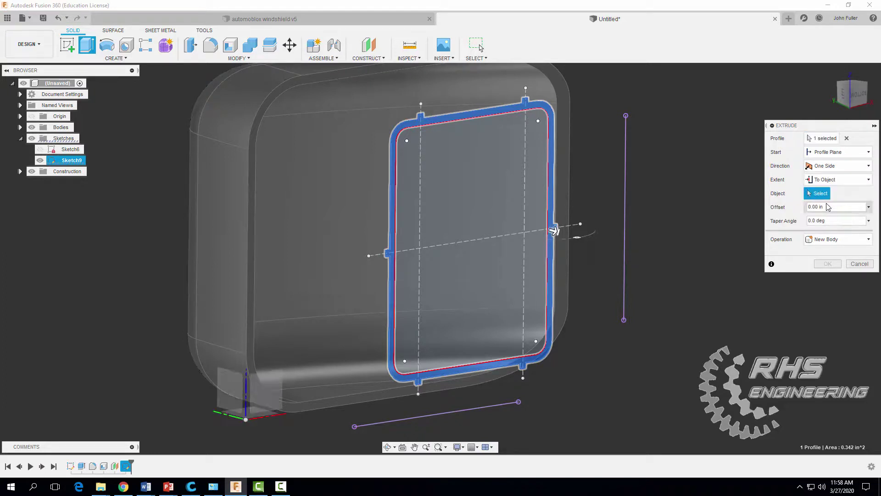
left_click(321, 239)
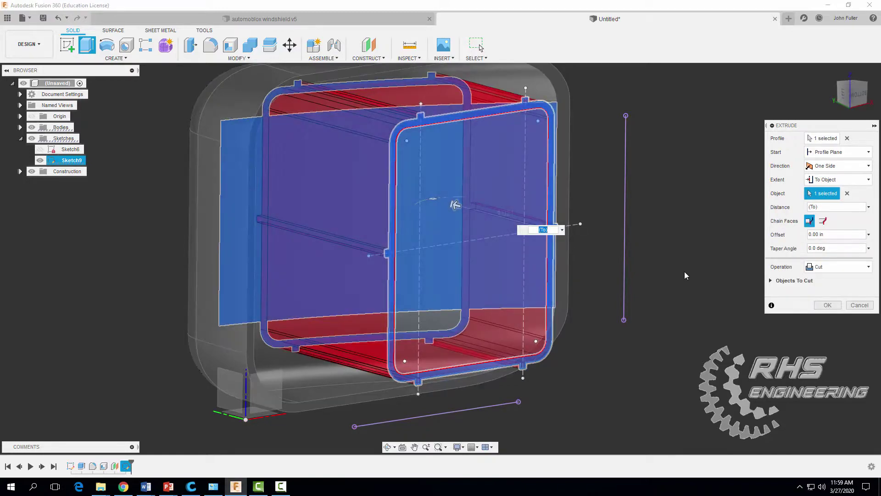
- Set the frame extrusion's operation to Join and complete it so the frame merges with the shell
middle_click_drag(246, 195, 188, 199, "shift")
middle_click_drag(472, 223, 461, 201, "shift")
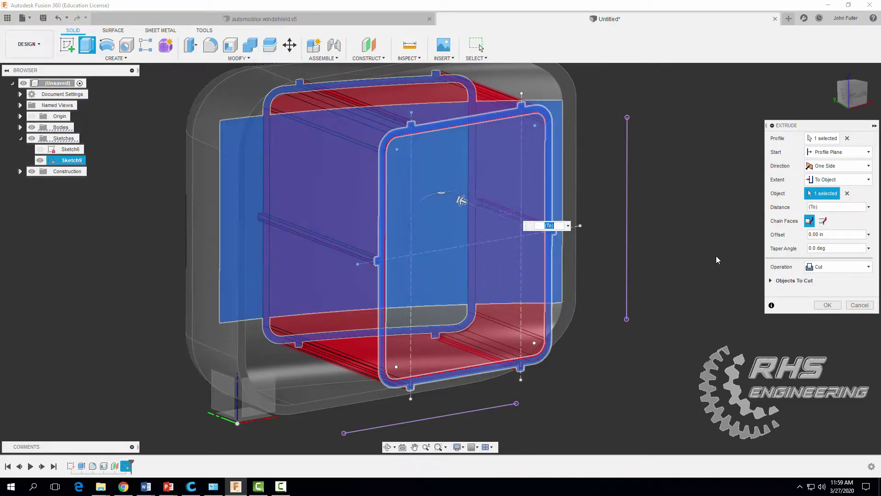
left_click(819, 270)
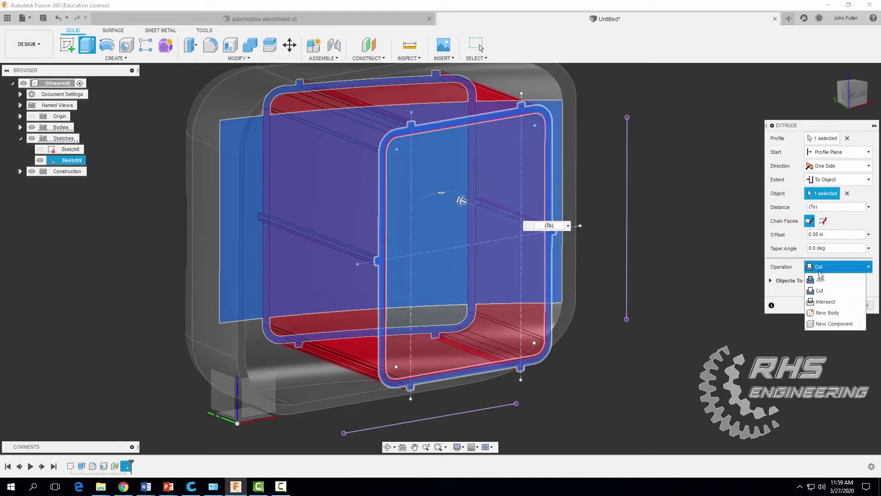
left_click(820, 279)
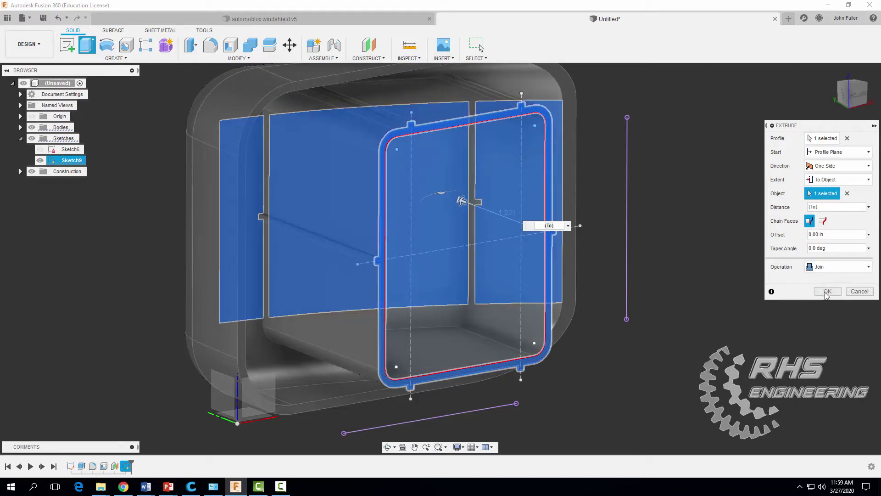
left_click(827, 292)
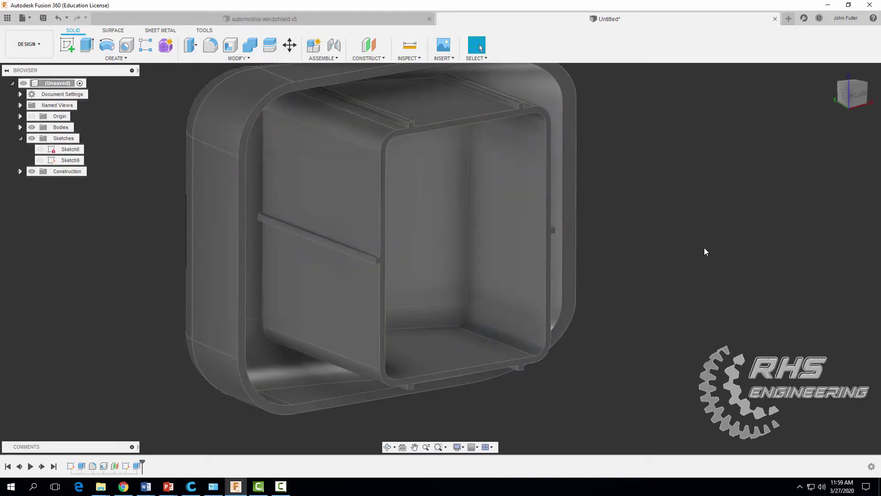
- Switch to the Render workspace and apply the Polycarbonate (Clear) plastic appearance to the windshield body
middle_click_drag(705, 251, 540, 338, "shift")
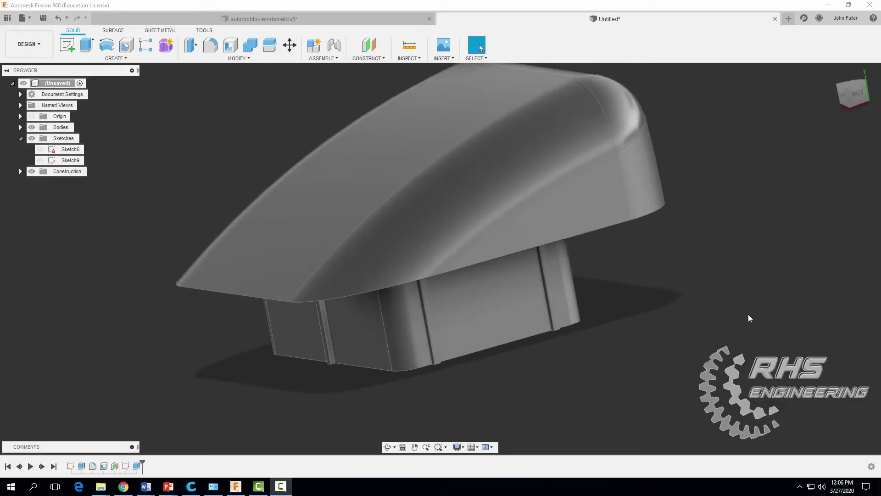
left_click(28, 54)
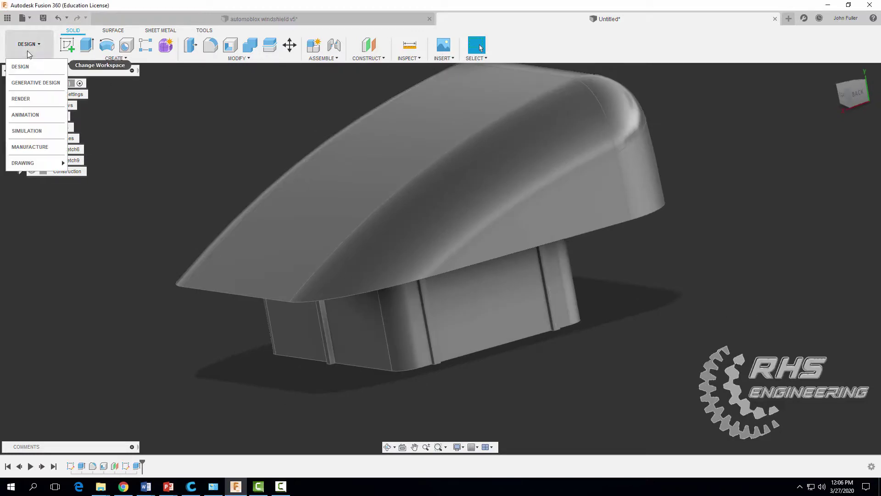
left_click(21, 99)
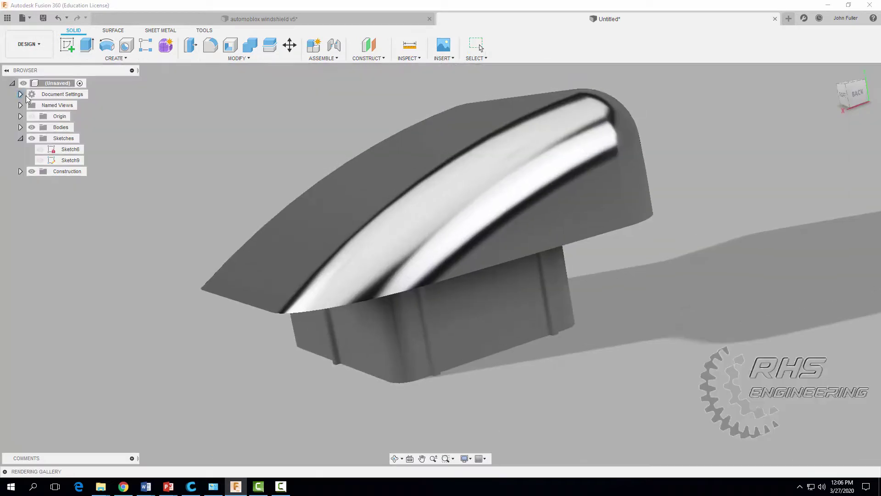
left_click(67, 45)
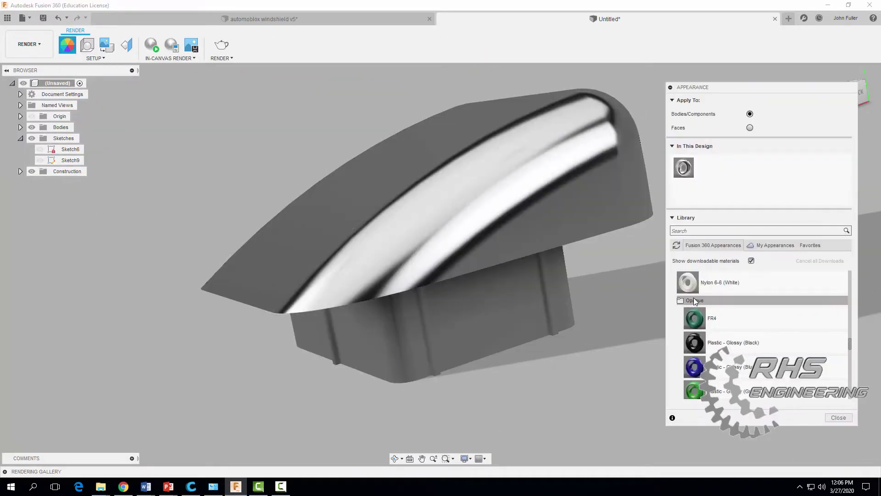
left_click(695, 301)
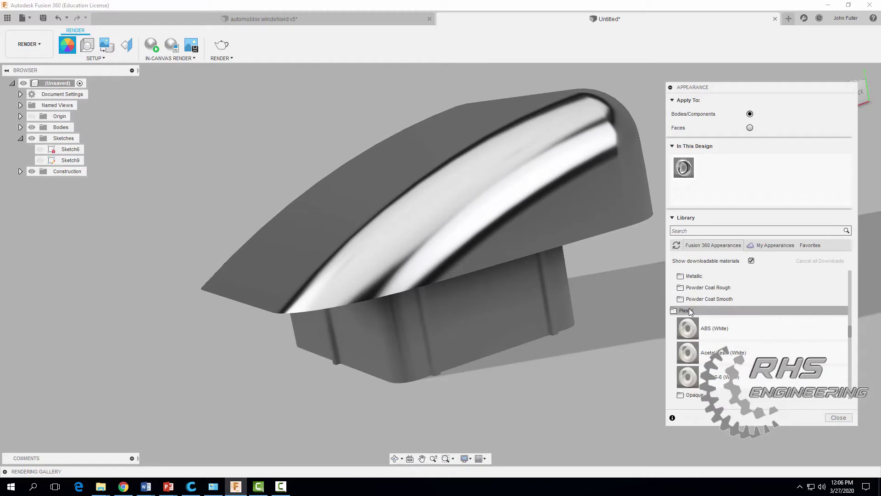
scroll(692, 312, "down", 10)
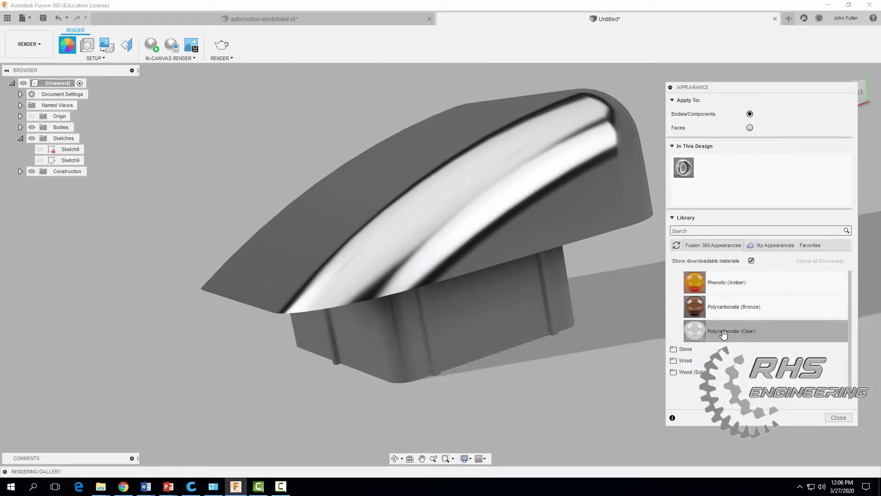
left_click_drag(724, 333, 526, 213)
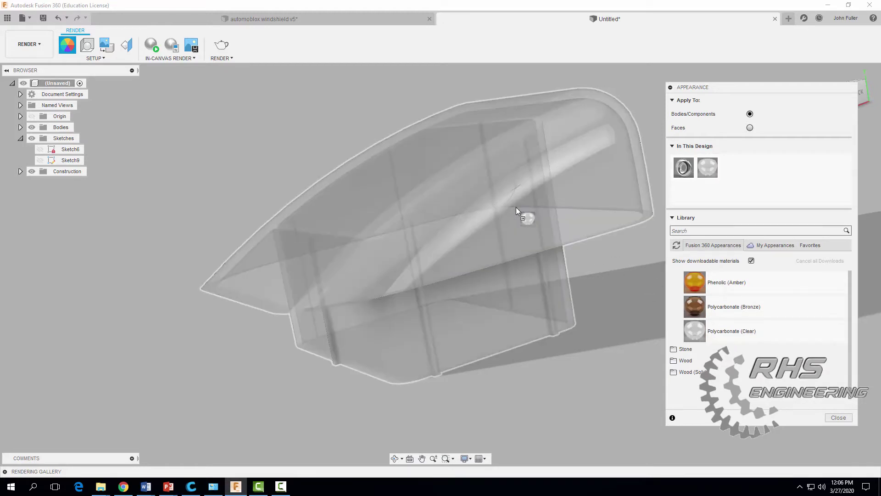
- Edit the applied Polycarbonate (Clear) appearance and shift its hue to green, giving RGB 243, 245, 243
right_click(708, 170)
left_click(728, 178)
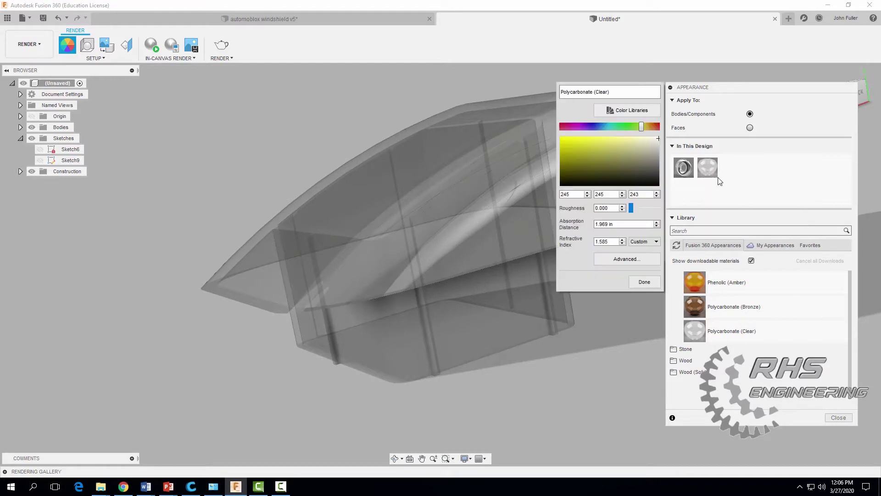
left_click_drag(642, 128, 630, 128)
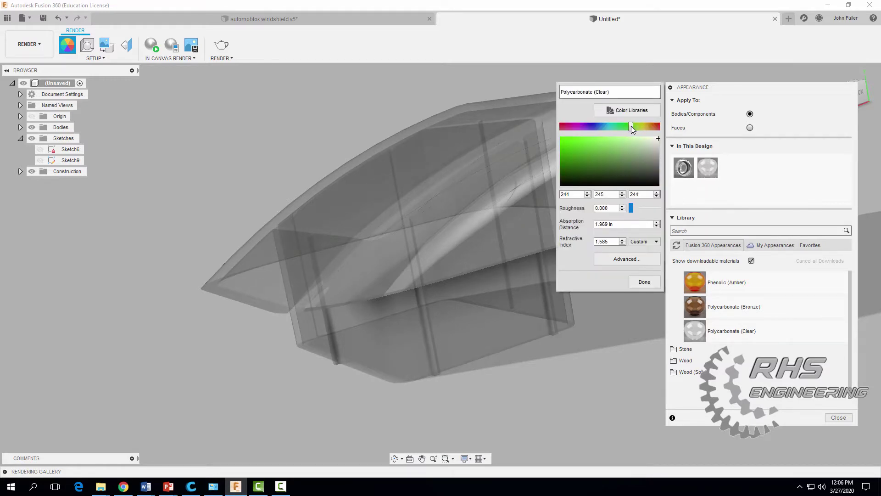
left_click(642, 283)
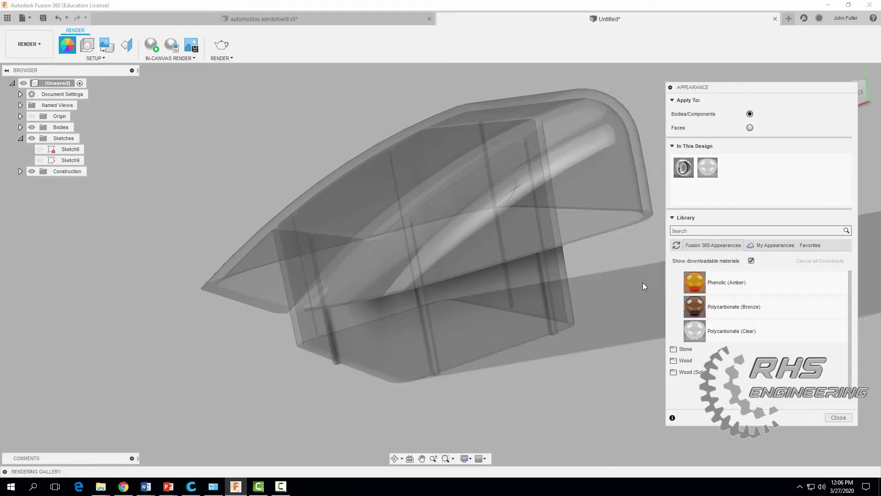
middle_click_drag(603, 270, 524, 261)
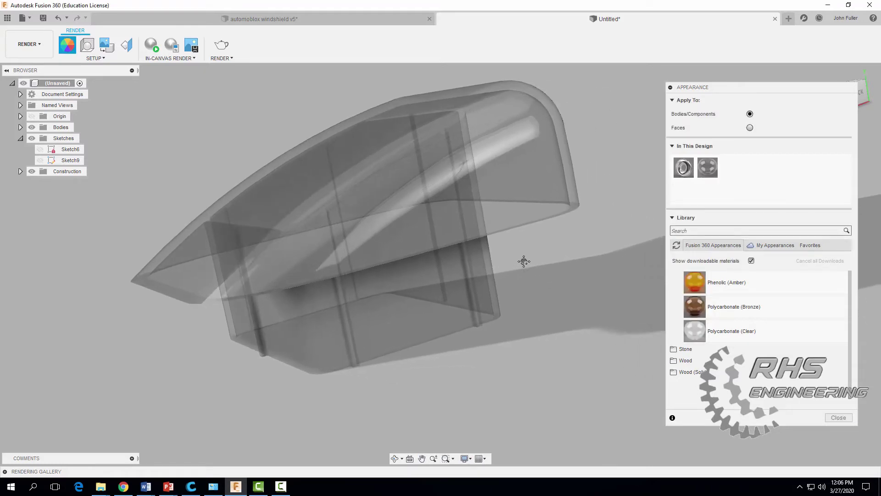
- Tint the applied polycarbonate appearance a stronger green, RGB 134, 236, 134, and finish the appearance editing
right_click(709, 174)
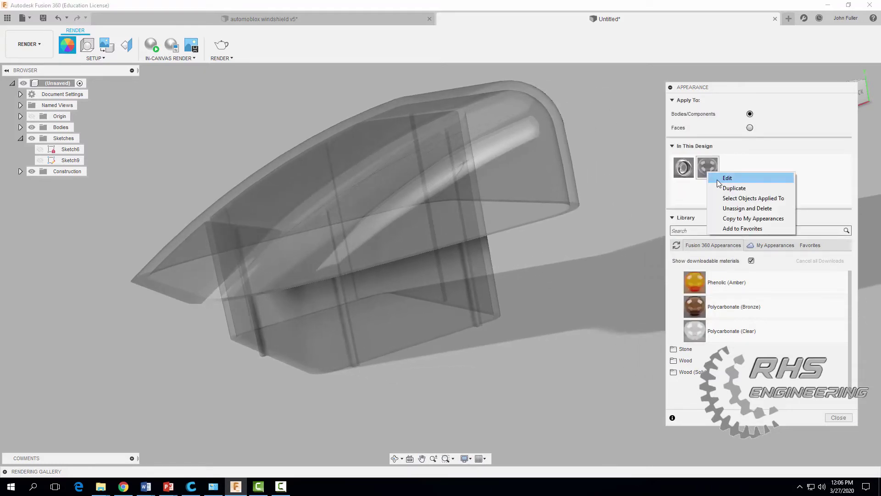
left_click(718, 183)
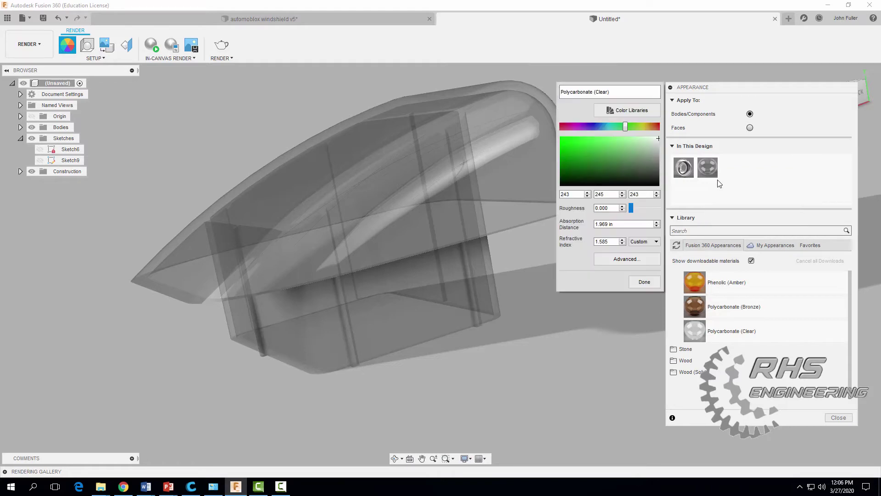
left_click(568, 142)
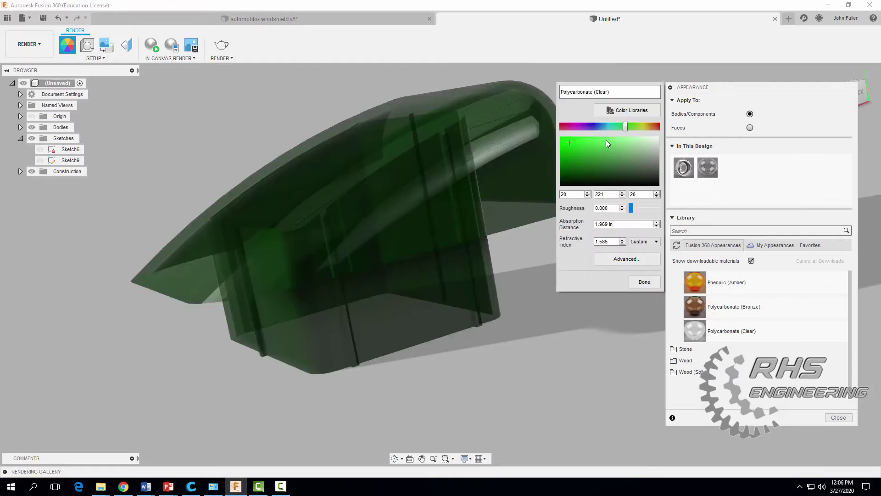
mouse_move(605, 139)
left_mouse_down()
mouse_move(624, 139)
mouse_move(605, 143)
mouse_move(615, 139)
left_mouse_up()
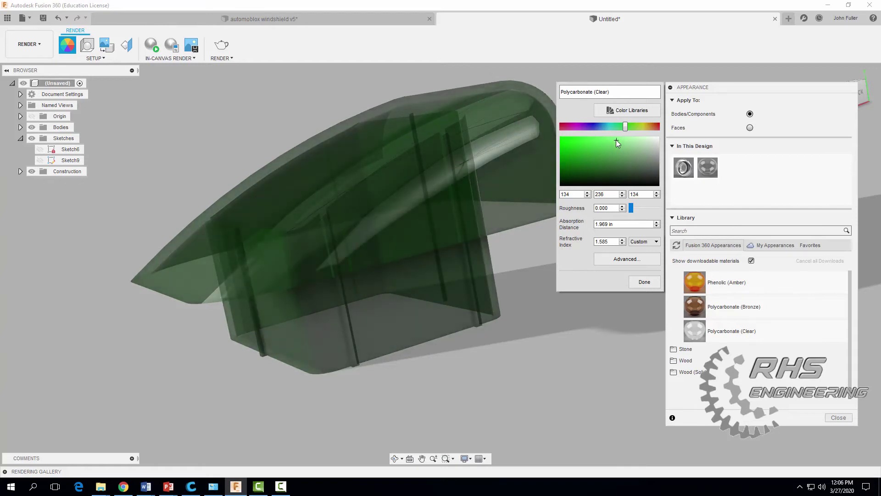
mouse_move(531, 350)
middle_mouse_down("shift")
mouse_move(544, 345)
mouse_move(550, 354)
mouse_move(543, 353)
middle_mouse_up("shift")
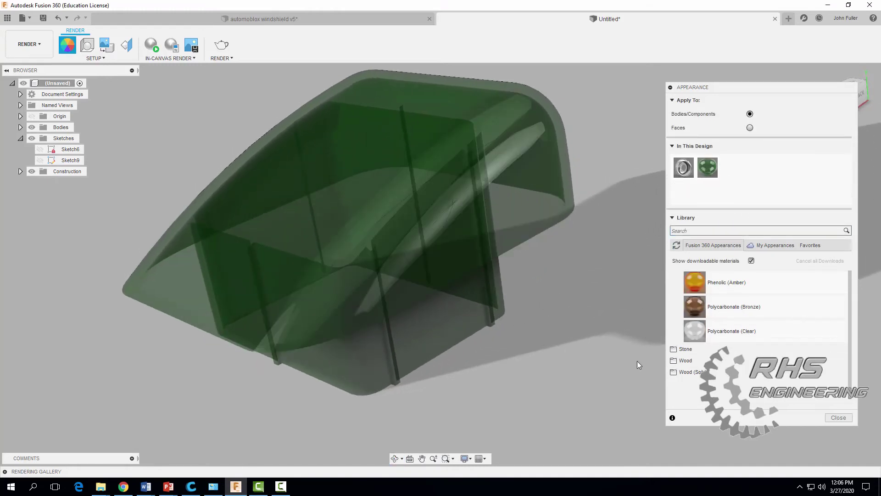
left_click(838, 417)
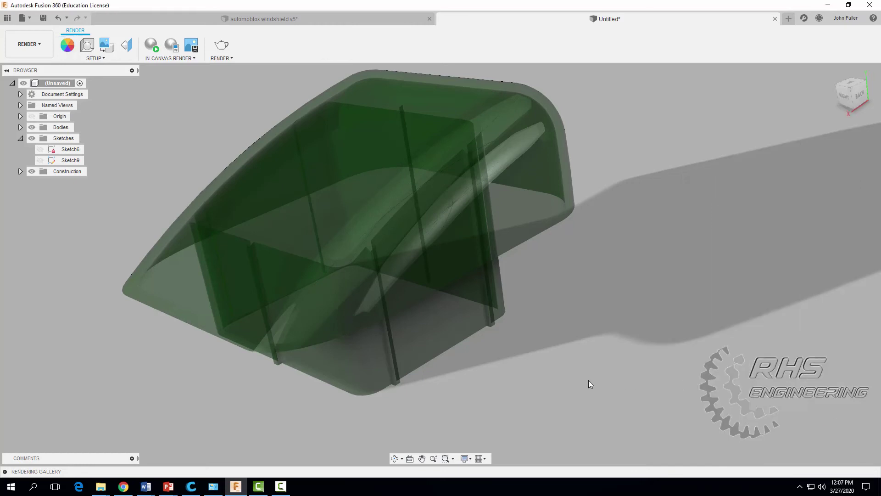
mouse_move(536, 369)
left_mouse_down()
mouse_move(527, 354)
mouse_move(581, 349)
mouse_move(500, 356)
mouse_move(531, 356)
mouse_move(539, 382)
left_mouse_up()
key("Escape")
middle_click_drag(539, 382, 587, 386, "shift")
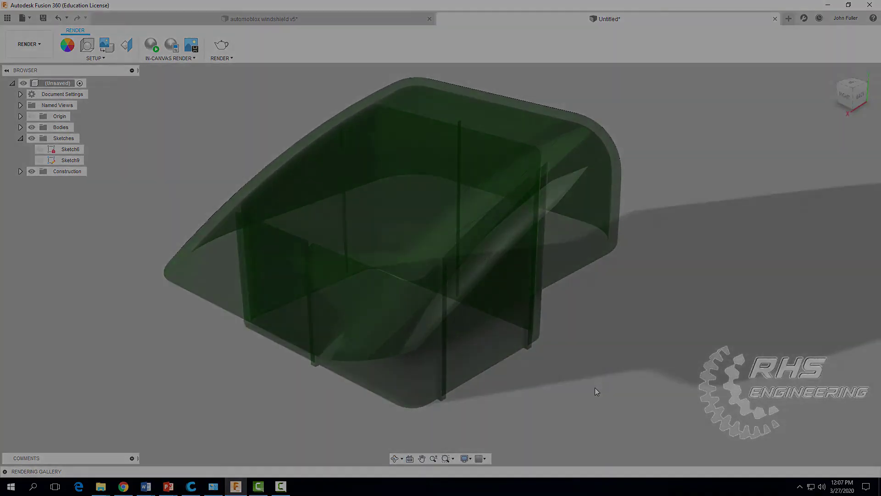